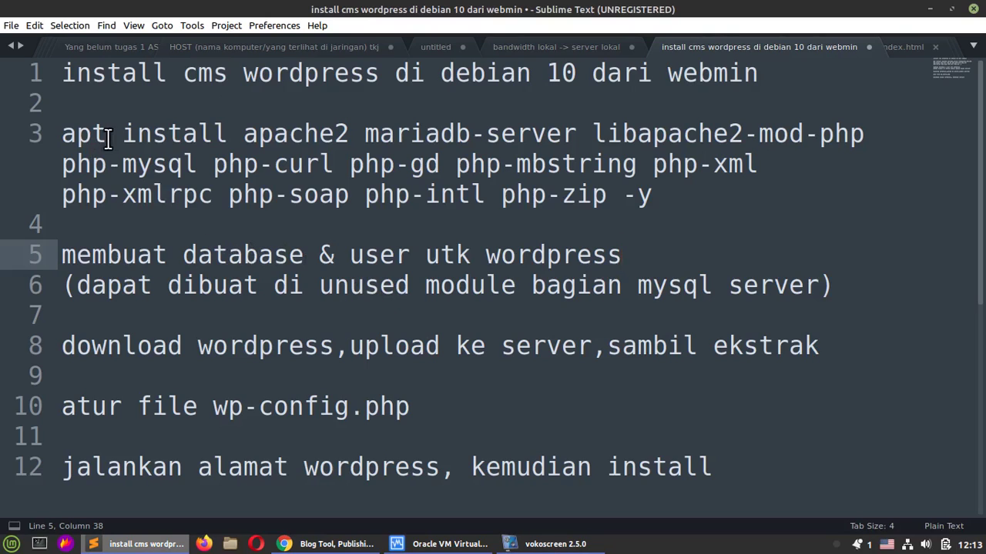
# Step: Highlight apache2, mariadb-server and the PHP packages in the apt command, then the database-user step
pyautogui.moveTo(125, 137); pyautogui.dragTo(671, 204)
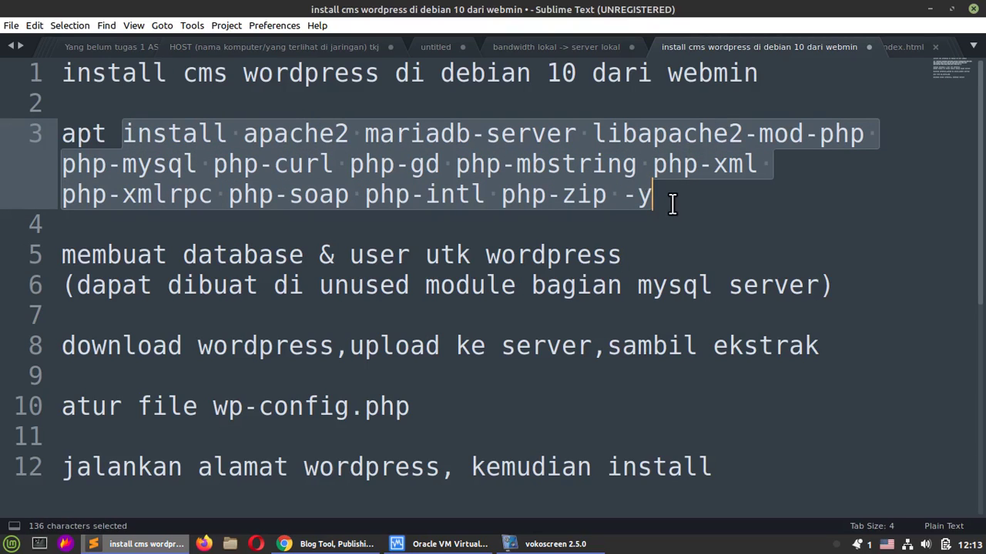
pyautogui.click(347, 166)
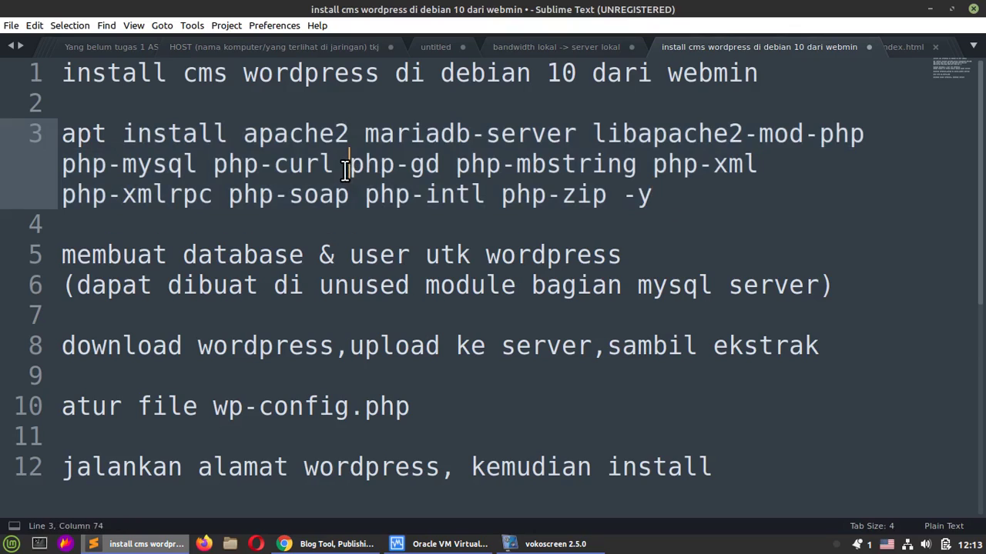
pyautogui.click(273, 139)
pyautogui.moveTo(363, 137); pyautogui.dragTo(578, 136)
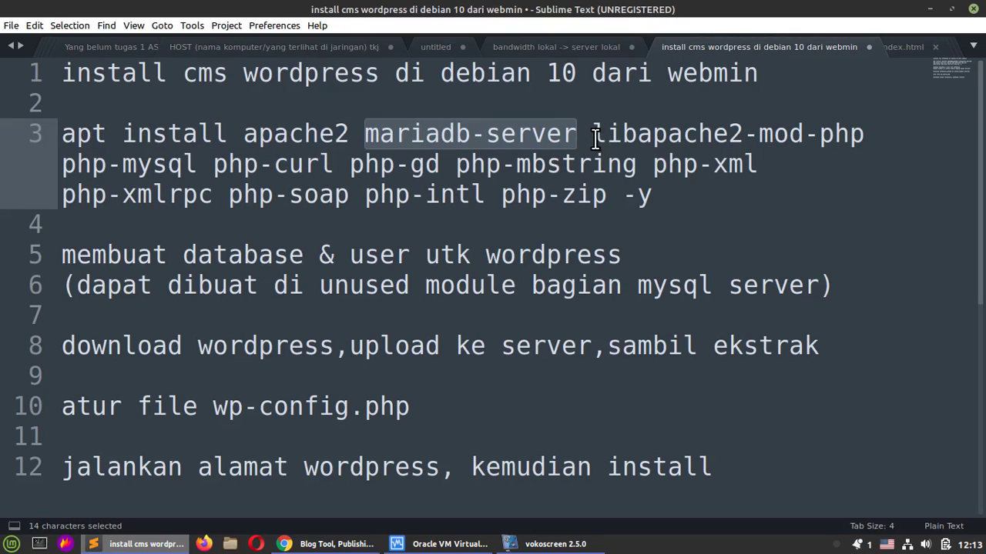
pyautogui.moveTo(592, 139); pyautogui.dragTo(561, 199)
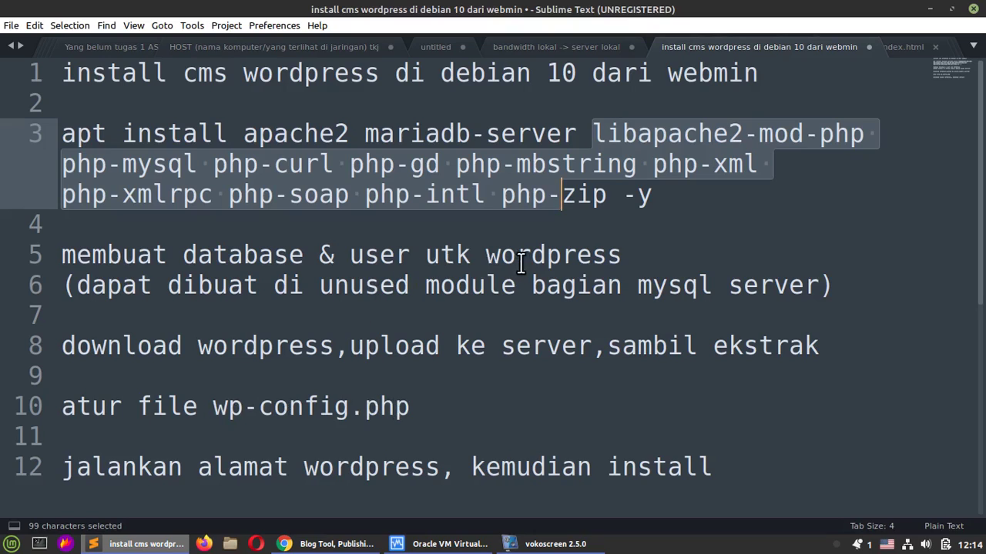
pyautogui.moveTo(193, 257); pyautogui.dragTo(281, 258)
pyautogui.moveTo(379, 256); pyautogui.dragTo(396, 256)
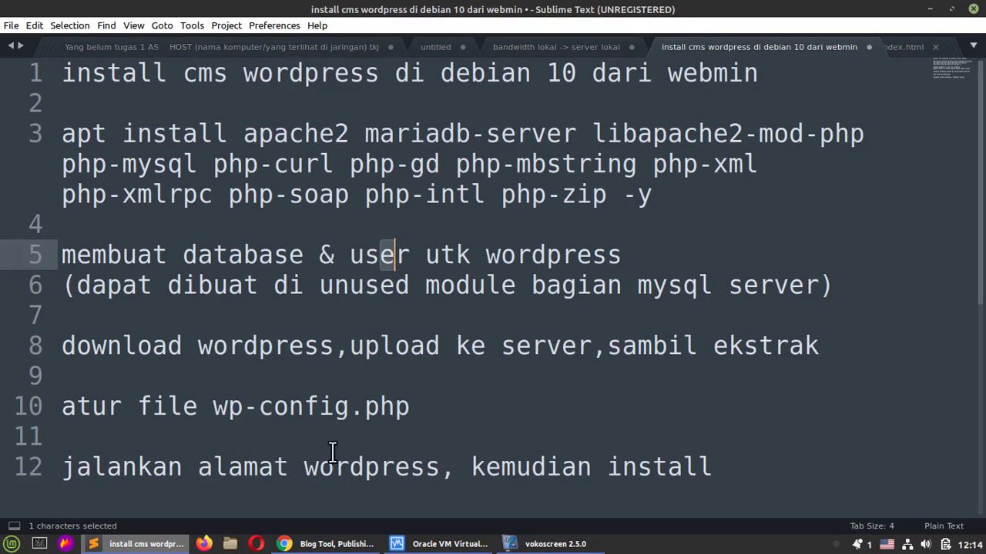
# Step: Restart the screen recording and bring VirtualBox Manager to the front
pyautogui.click(554, 544)
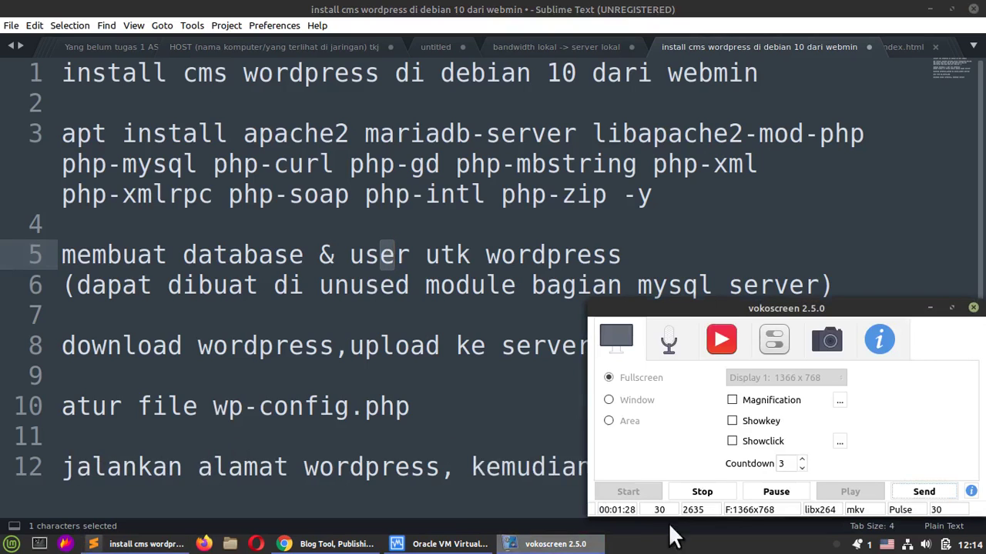
pyautogui.click(789, 497)
pyautogui.click(428, 543)
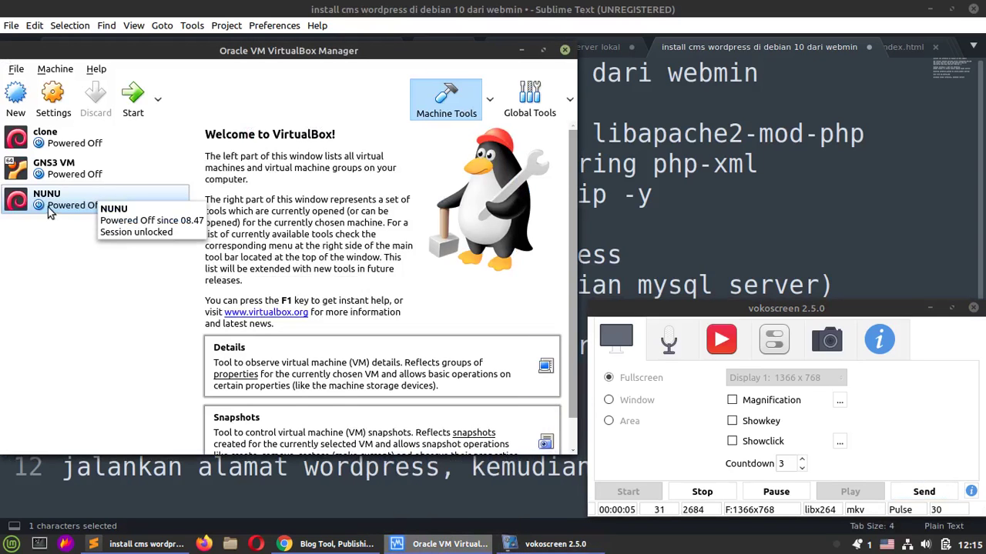
# Step: Make a full clone of the NUNU machine named wordpress
pyautogui.click(100, 212)
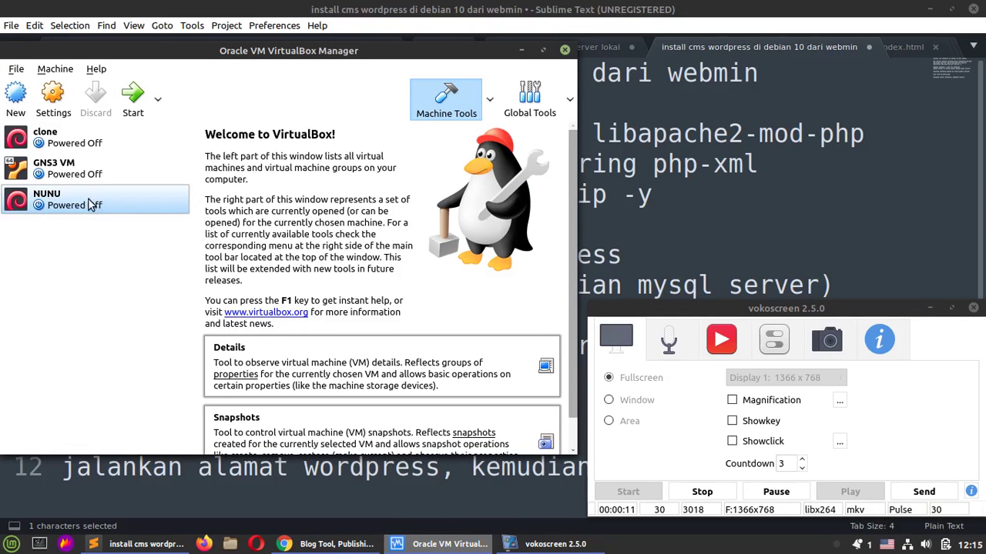
pyautogui.rightClick(99, 208)
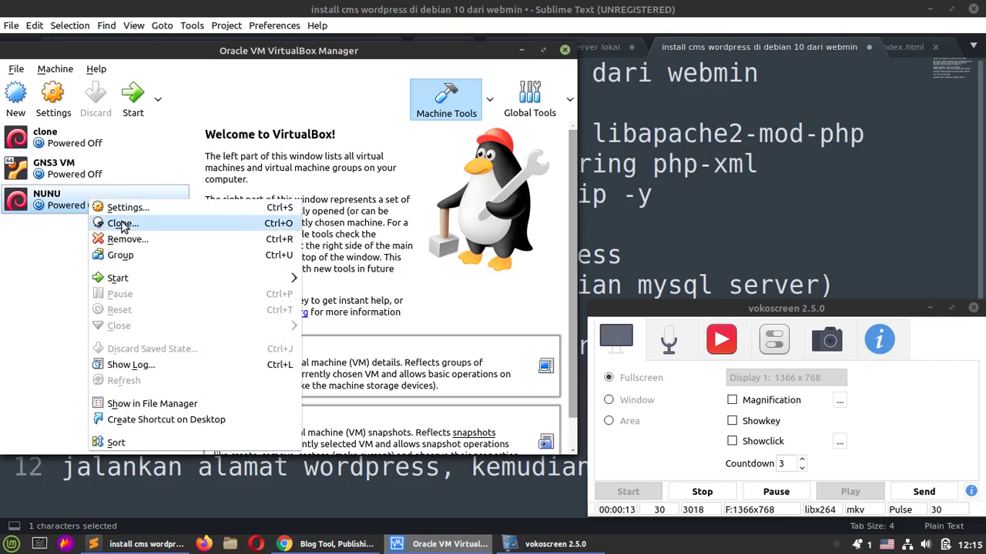
pyautogui.click(122, 223)
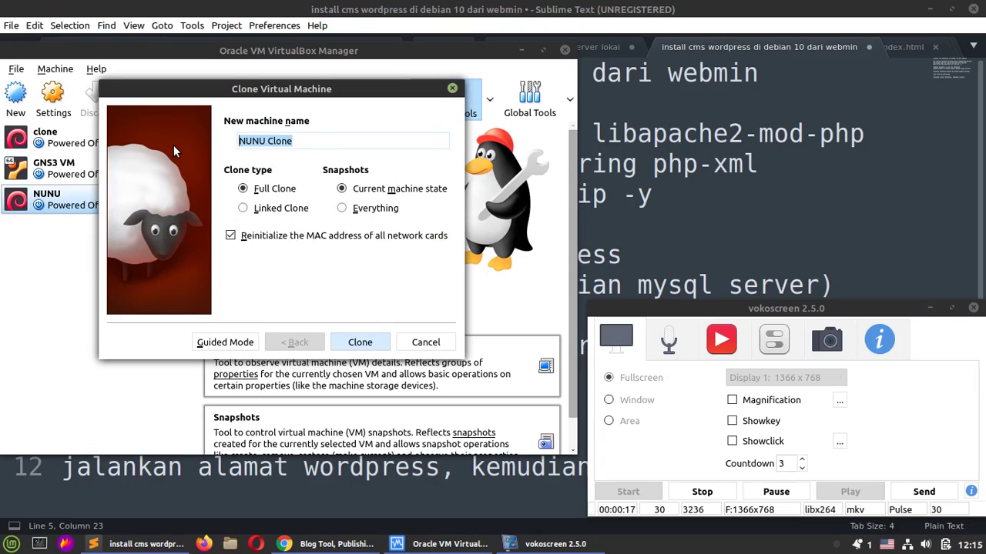
pyautogui.write('wordpress')
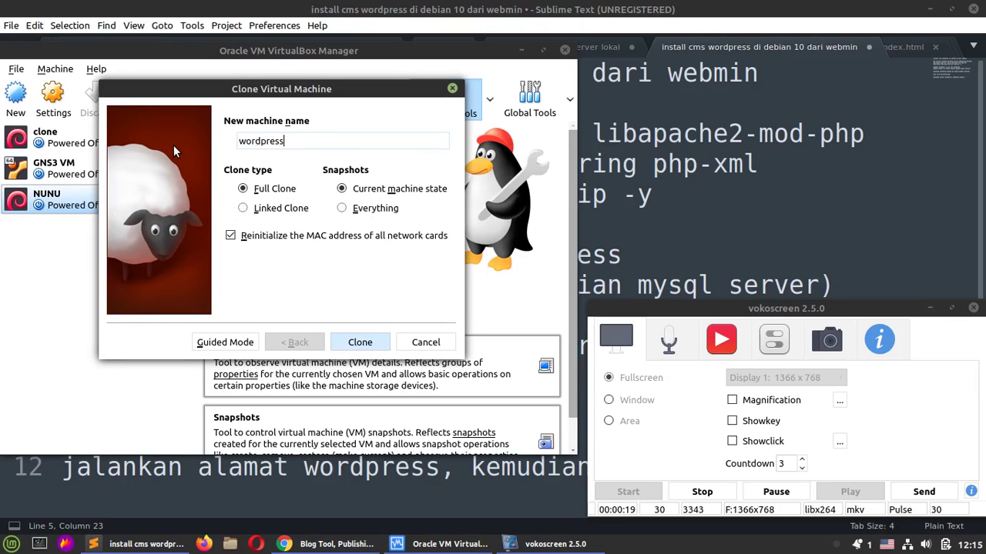
pyautogui.click(368, 346)
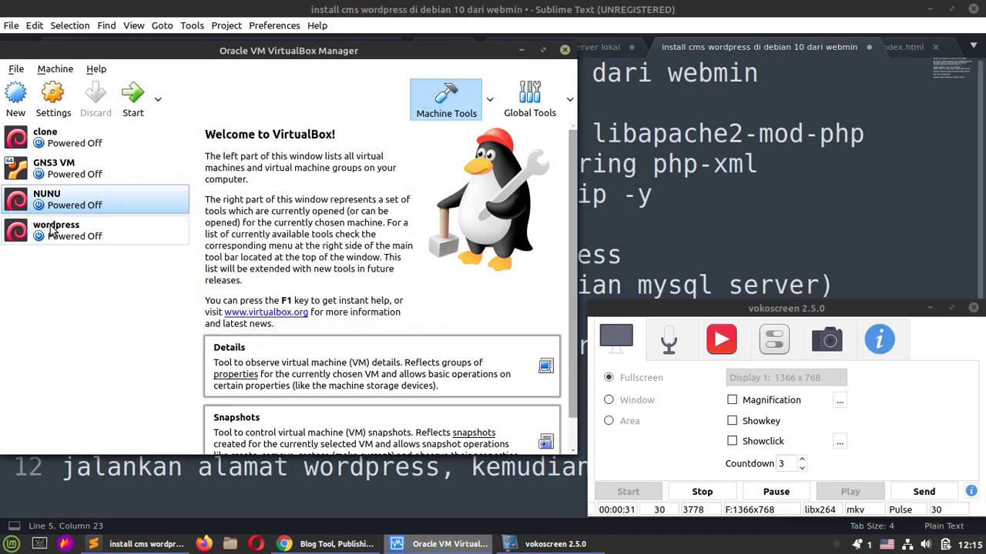
# Step: Bridge the wordpress VM's Adapter 1 to enp0s25 and start the VM
pyautogui.click(53, 229)
pyautogui.hotkey('ctrl', 's')
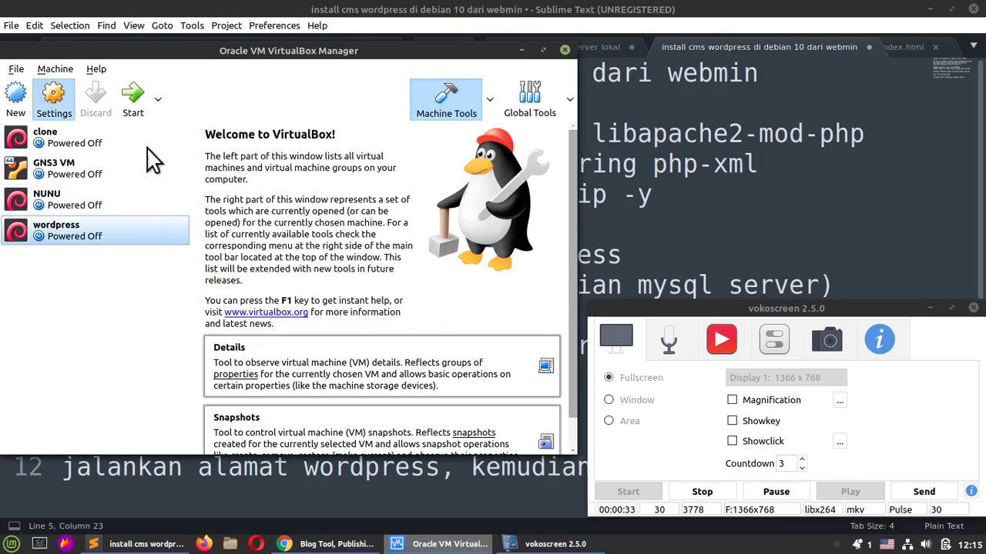
pyautogui.click(83, 216)
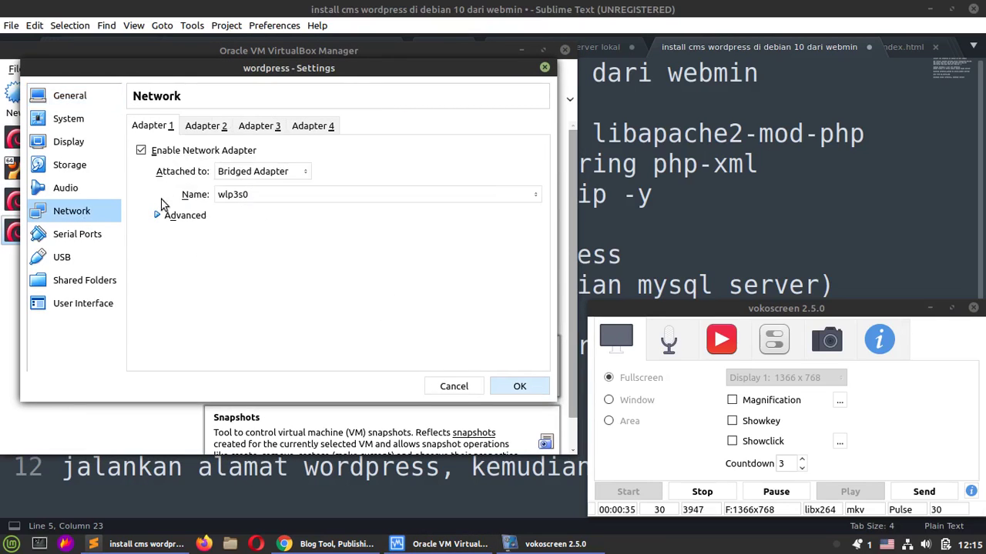
pyautogui.click(285, 199)
pyautogui.click(266, 177)
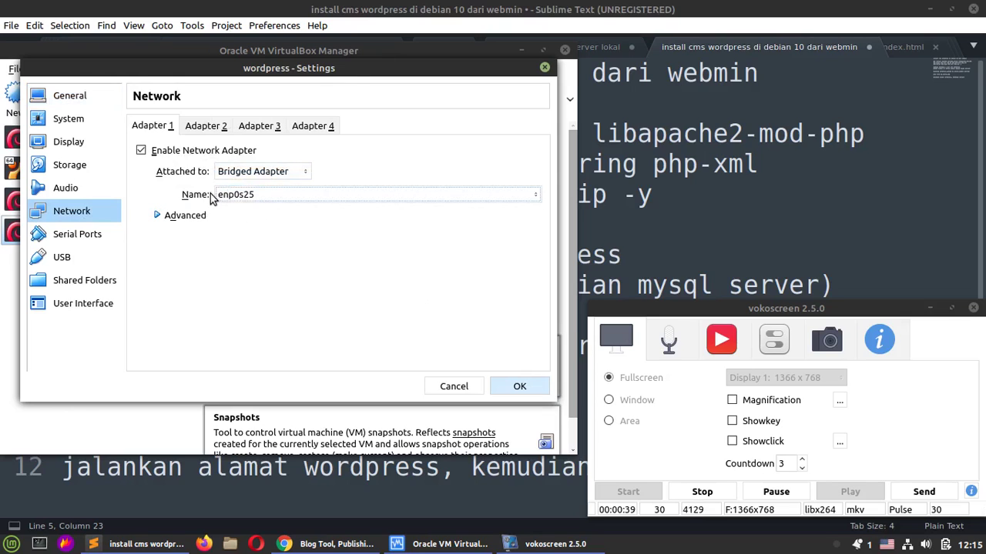
pyautogui.click(525, 391)
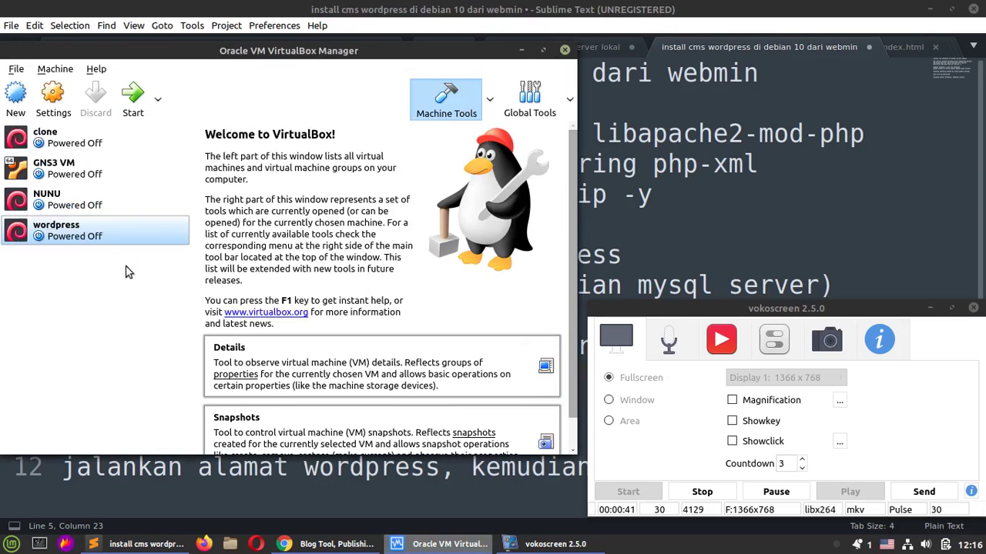
pyautogui.click(135, 95)
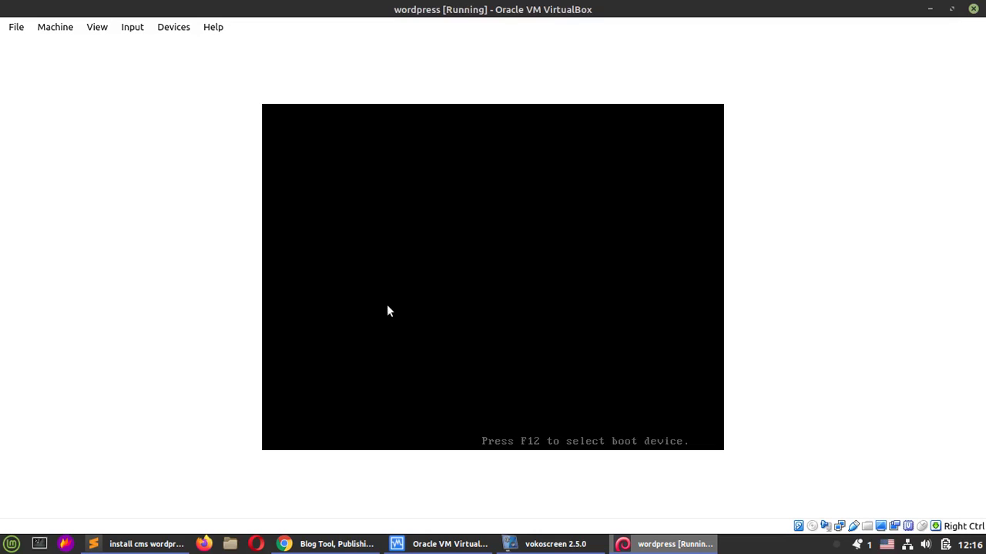
# Step: Boot past GRUB, log in as root and run ip a, finding 192.168.1.110 on enp0s3
pyautogui.press('Return')
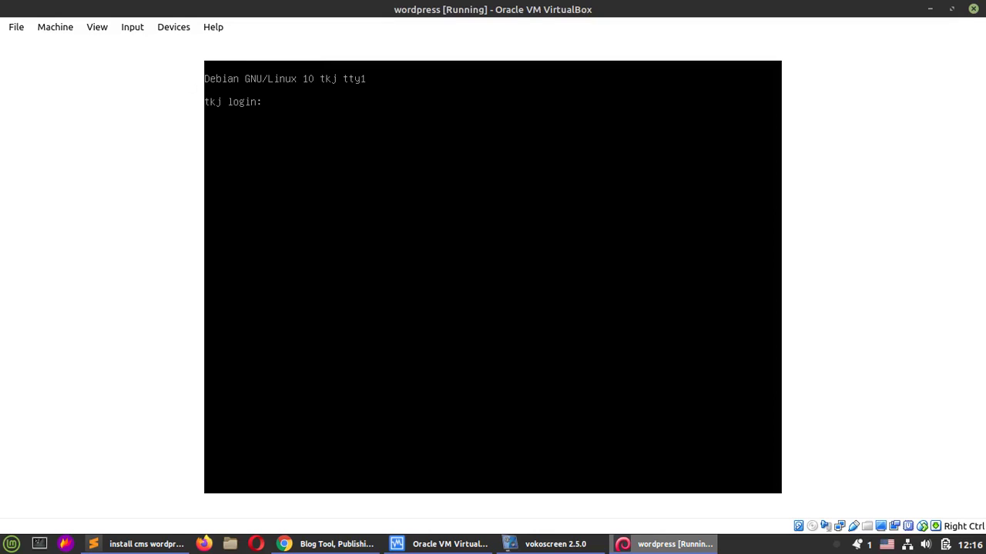
pyautogui.write('t')
pyautogui.press('Return')
pyautogui.press('Return')
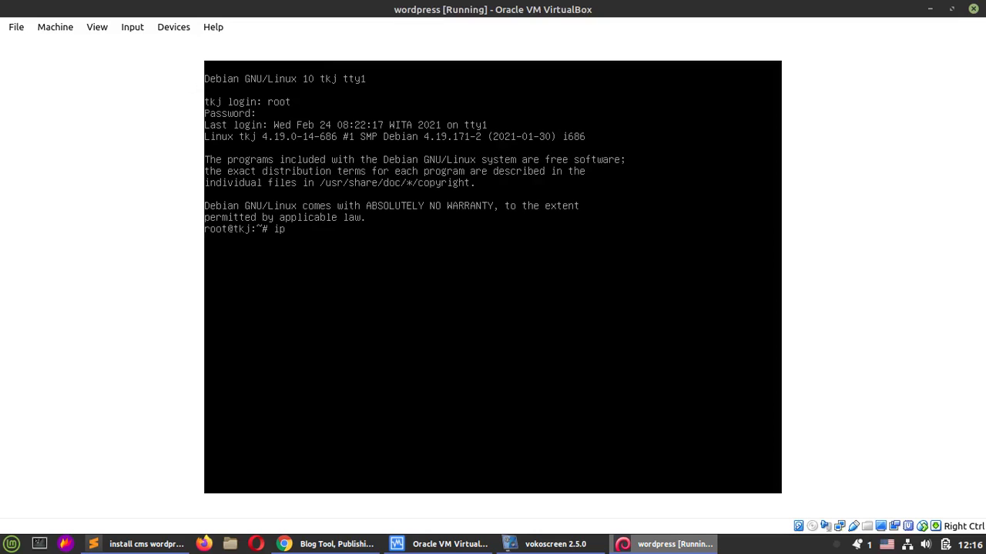
pyautogui.press('Return')
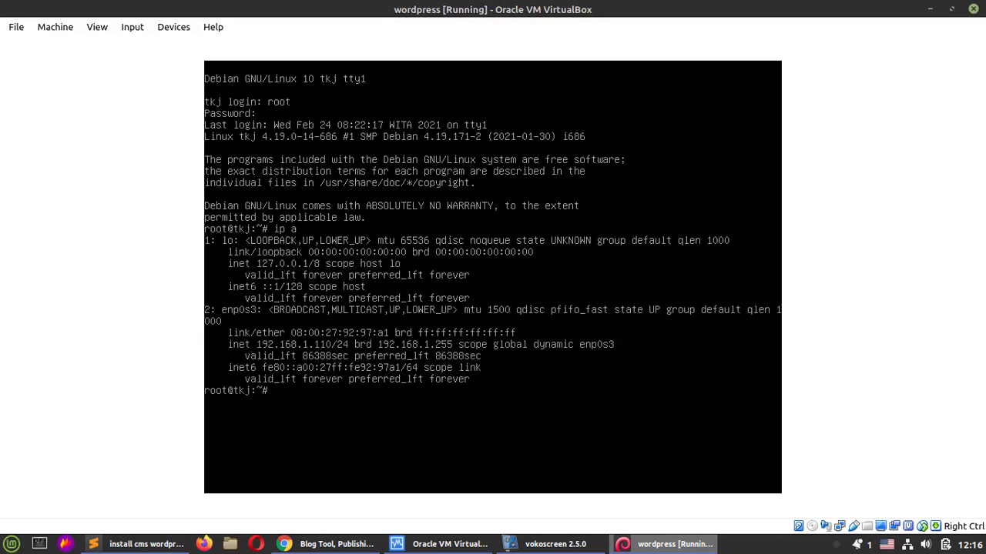
pyautogui.click(336, 543)
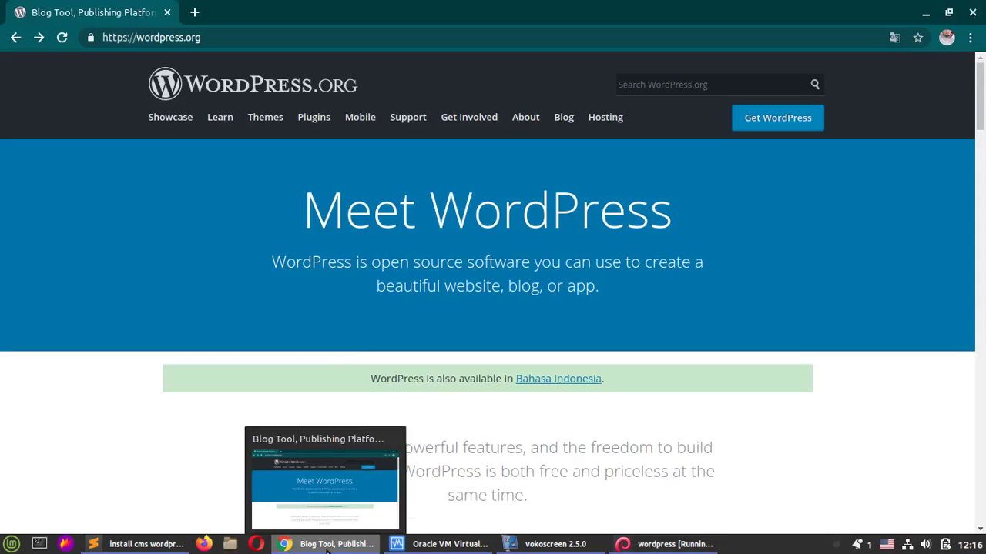
pyautogui.click(194, 12)
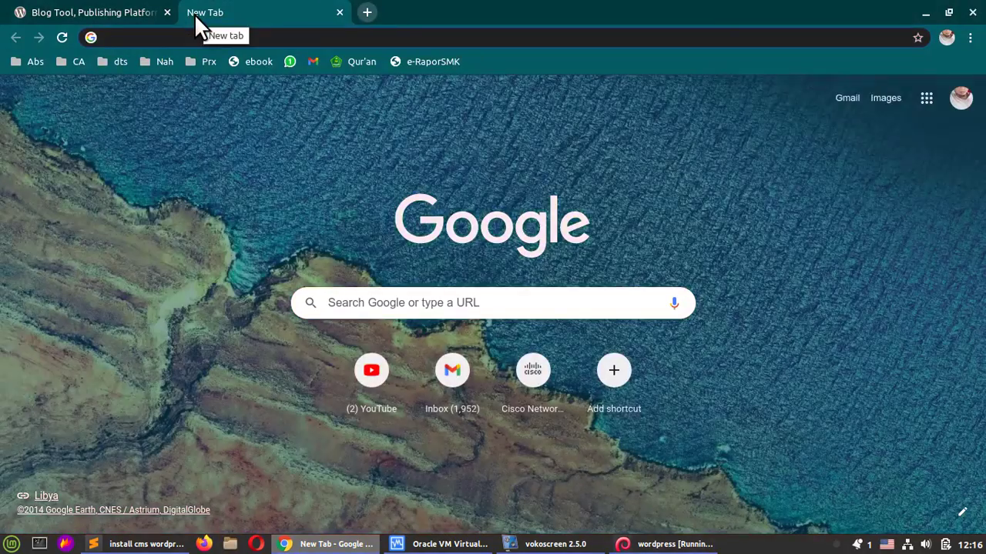
pyautogui.write('https;:')
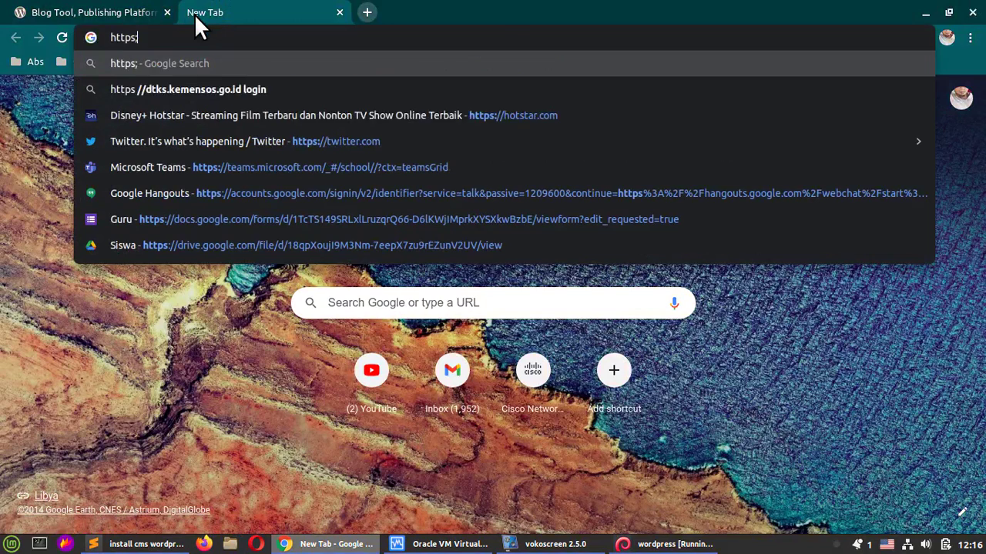
pyautogui.press('BackSpace')
pyautogui.press('BackSpace')
pyautogui.write('://')
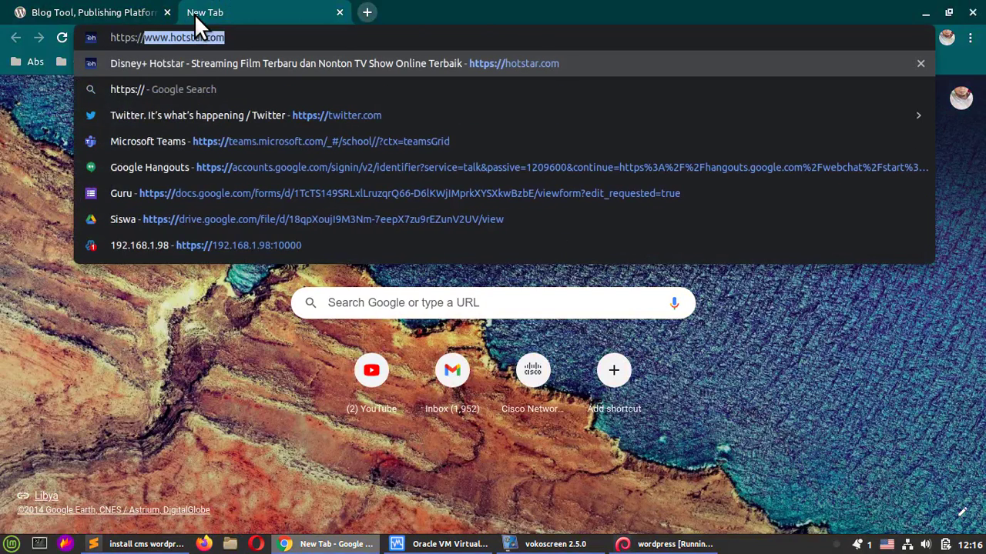
pyautogui.write('192.1')
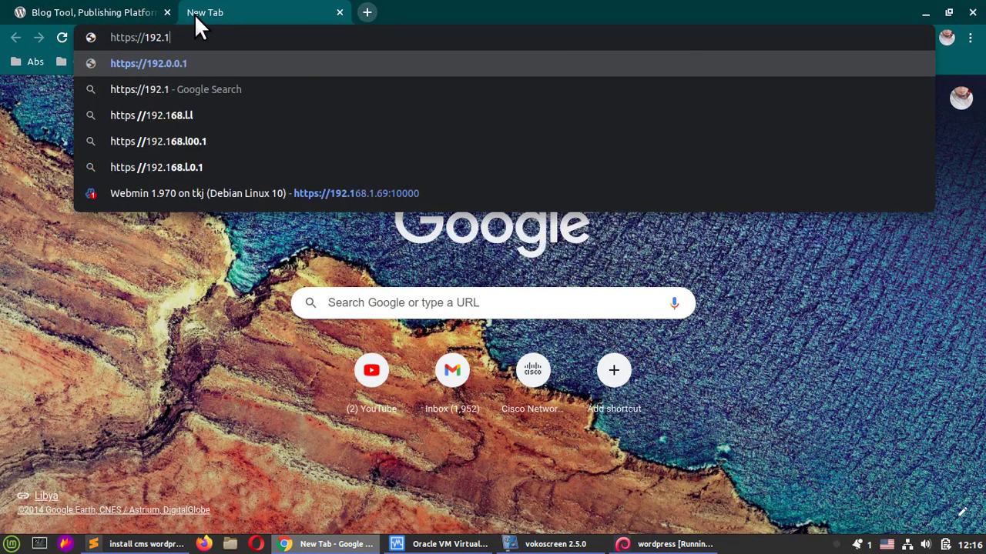
pyautogui.write('68.1.1')
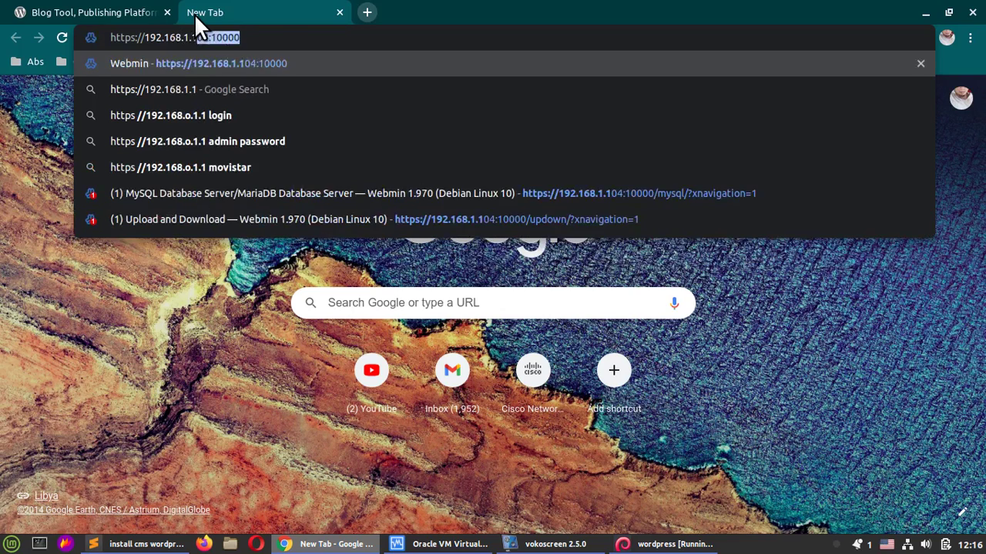
pyautogui.write('10:10000')
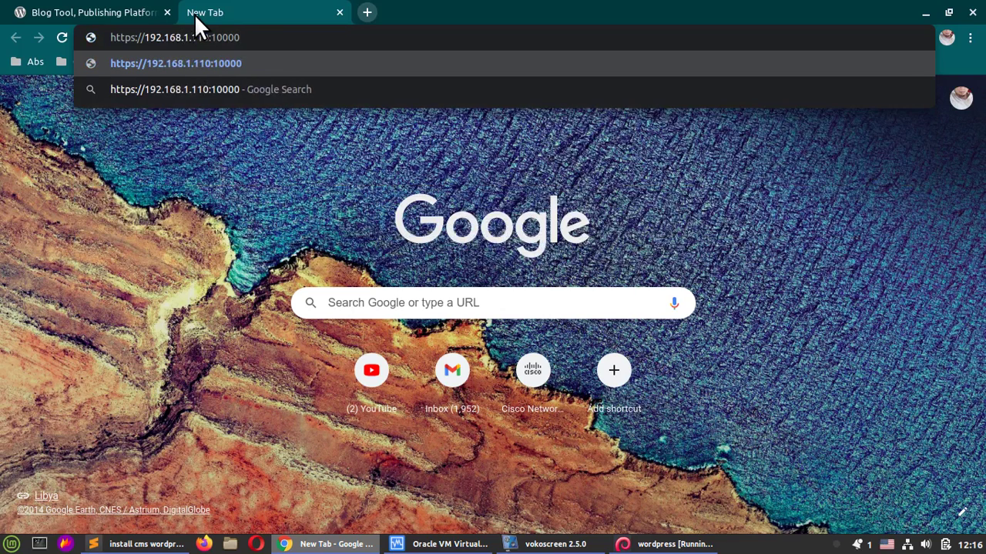
pyautogui.press('Return')
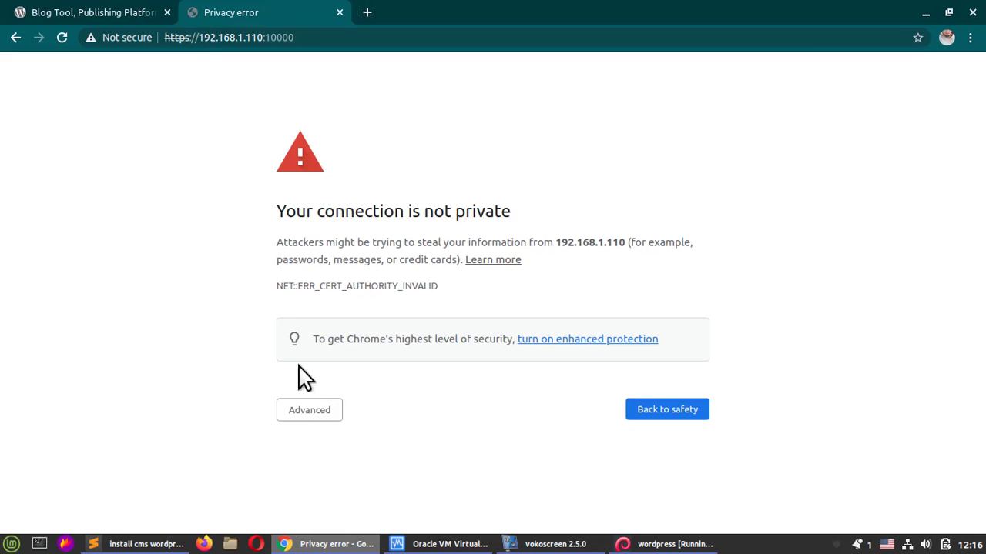
# Step: Proceed past the 'connection not private' warning to the Webmin login page
pyautogui.click(311, 412)
pyautogui.scroll(-1, 356, 414)
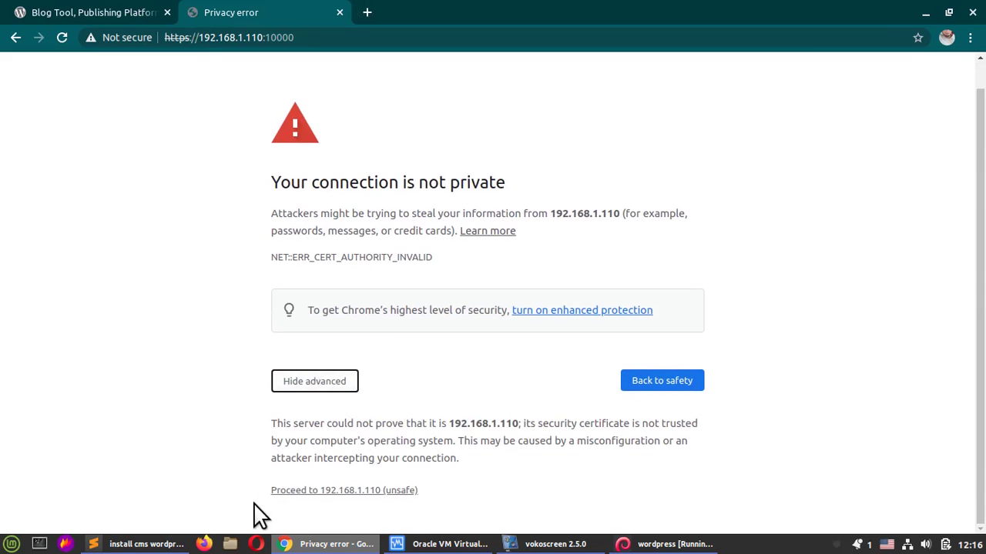
pyautogui.click(307, 490)
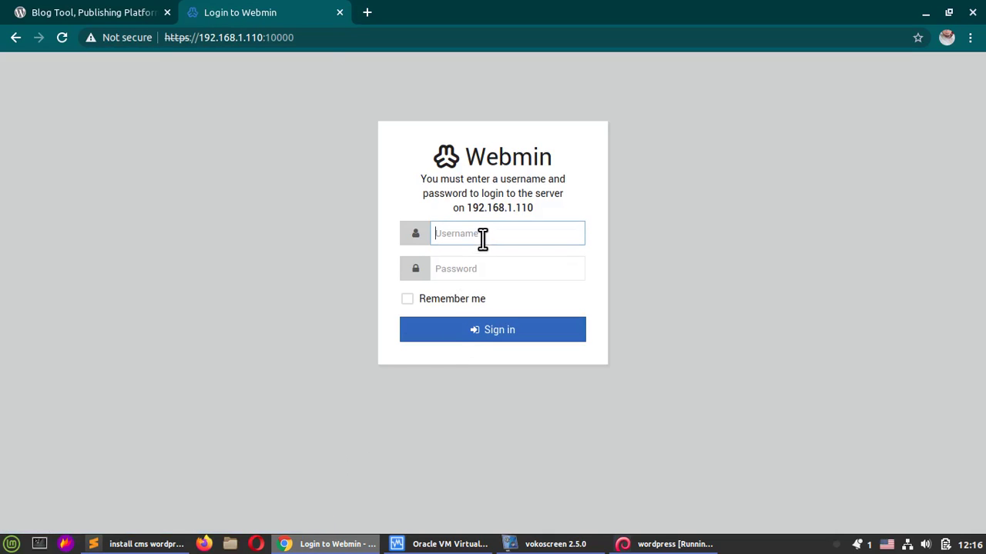
# Step: Log in to Webmin as root with the account password
pyautogui.write('root')
pyautogui.press('Tab')
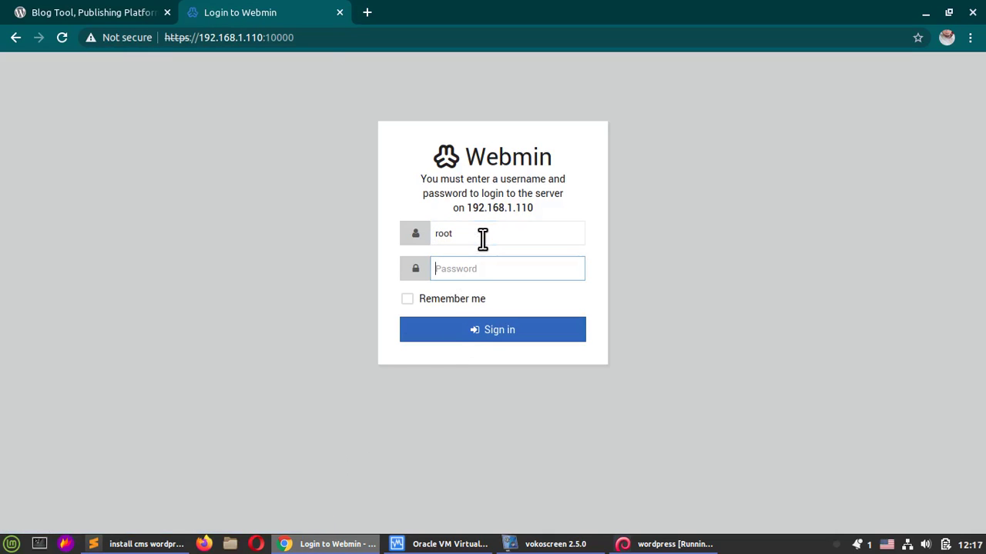
pyautogui.write('••')
pyautogui.press('Return')
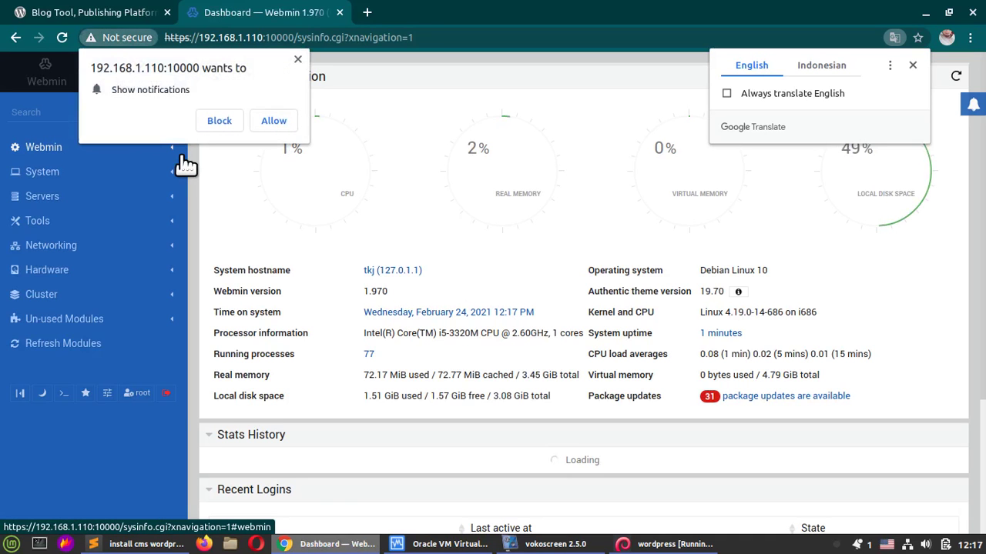
# Step: Dismiss the notification prompt and open the interactive root shell from Tools > Command Shell
pyautogui.click(298, 60)
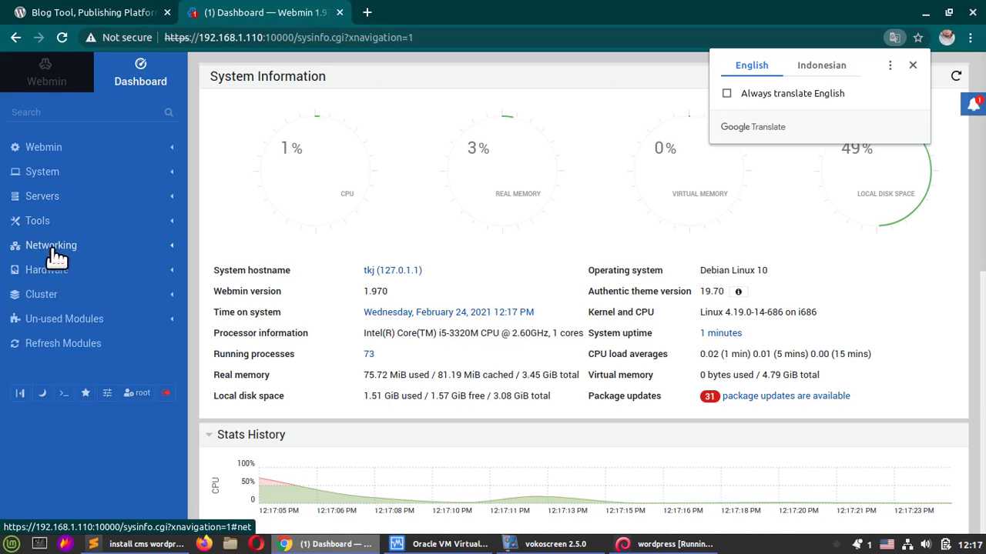
pyautogui.click(54, 221)
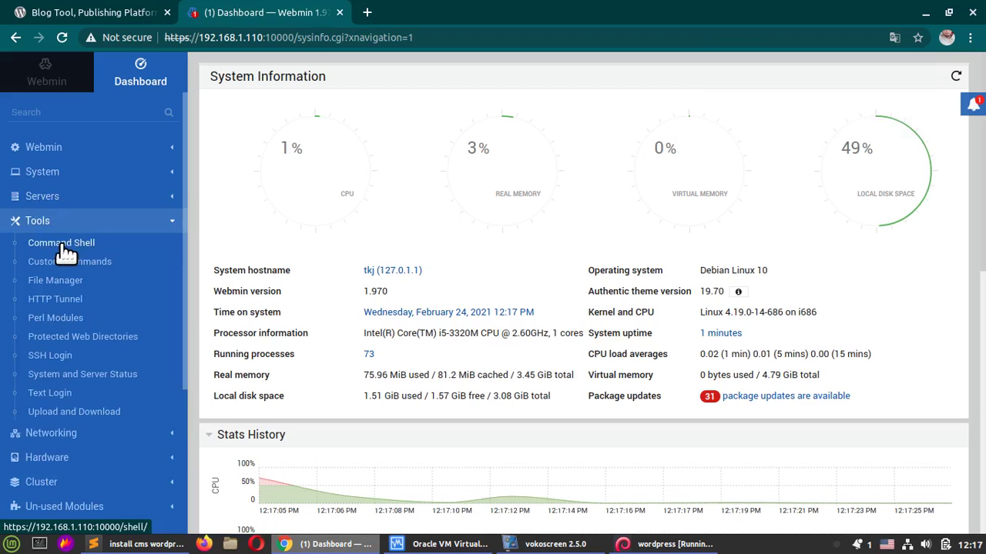
pyautogui.click(73, 245)
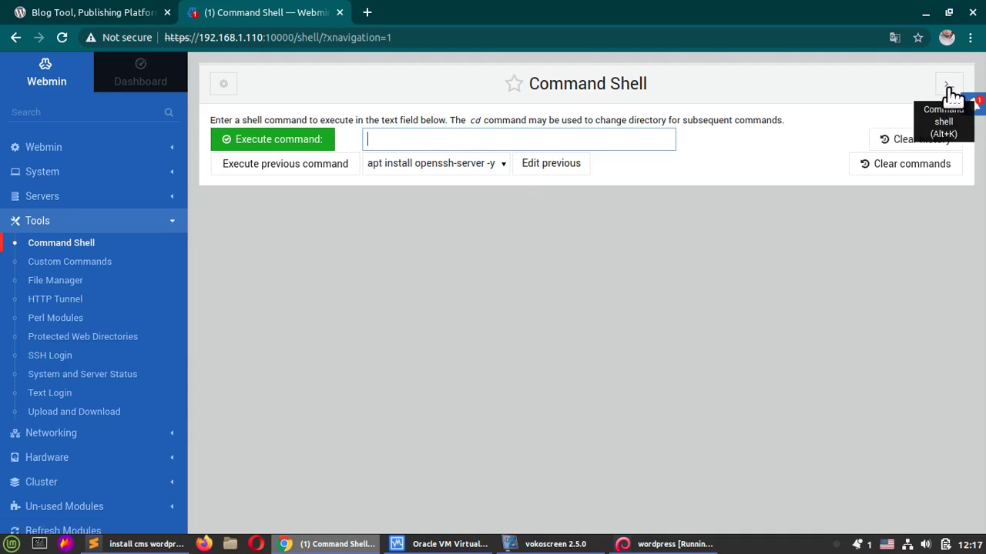
pyautogui.click(949, 86)
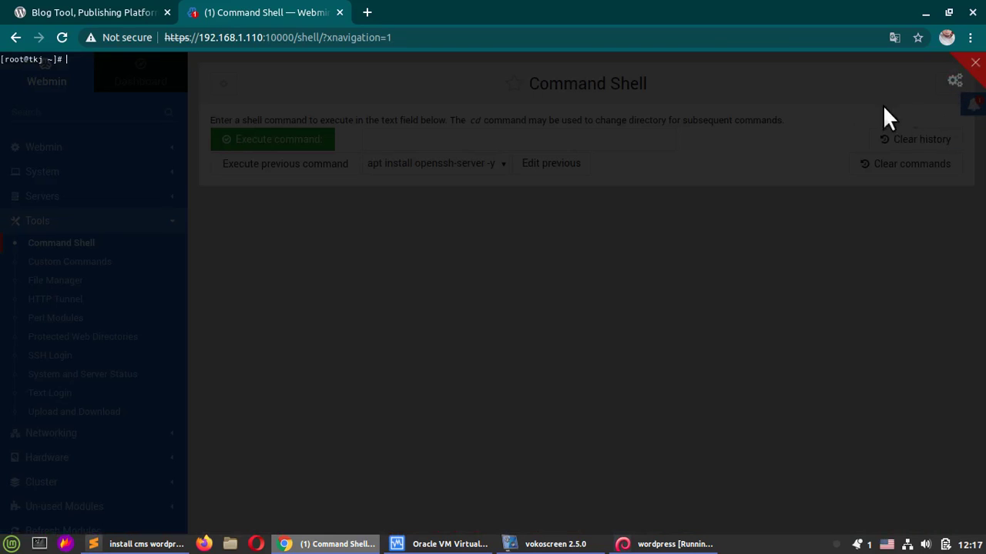
pyautogui.hotkey('ctrl', '=')
pyautogui.hotkey('ctrl', '=')
pyautogui.hotkey('ctrl', '=')
pyautogui.hotkey('ctrl', '=')
pyautogui.hotkey('ctrl', '=')
pyautogui.hotkey('ctrl', '=')
pyautogui.hotkey('ctrl', '=')
pyautogui.hotkey('ctrl', '=')
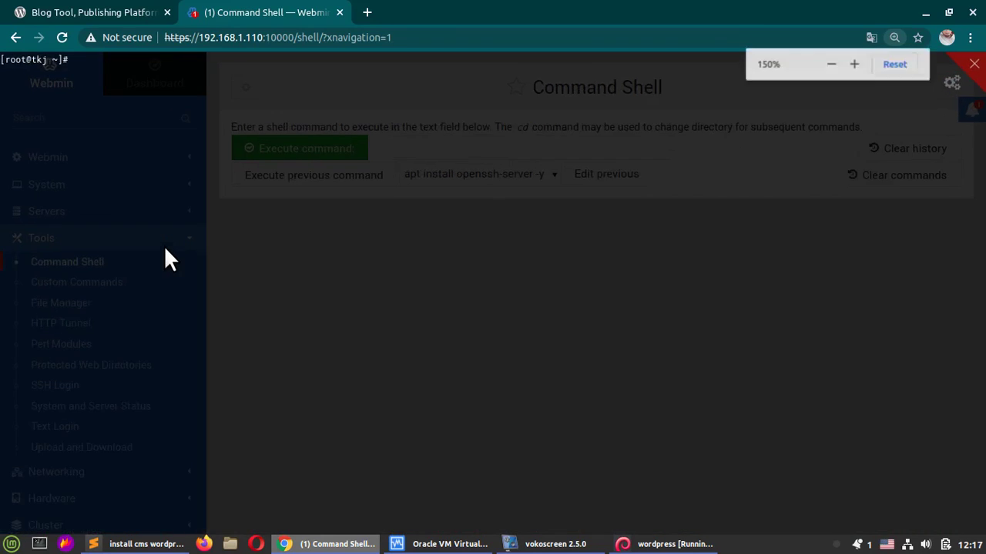
pyautogui.hotkey('ctrl', '-')
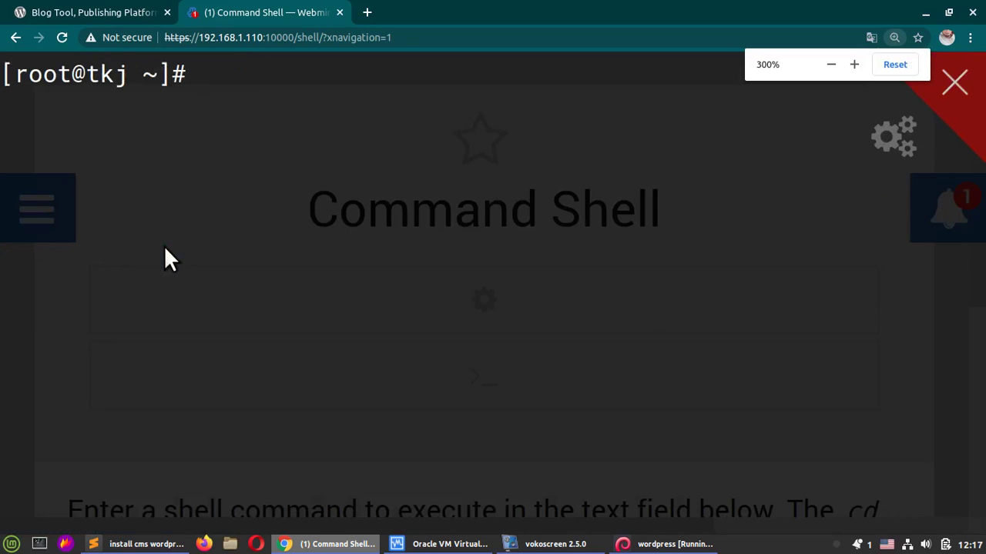
pyautogui.click(635, 547)
pyautogui.click(641, 548)
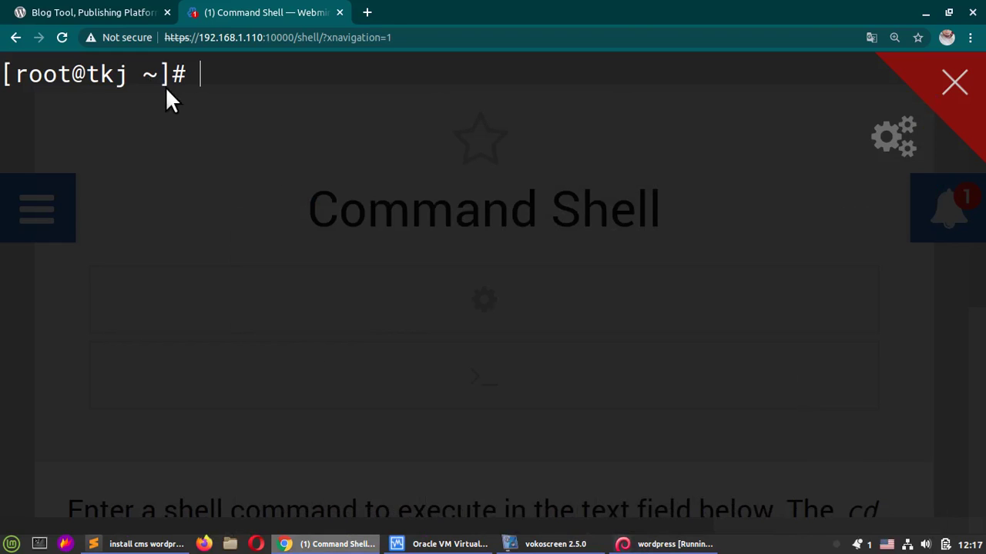
# Step: Copy the apt install command from the Sublime Text notes
pyautogui.click(137, 543)
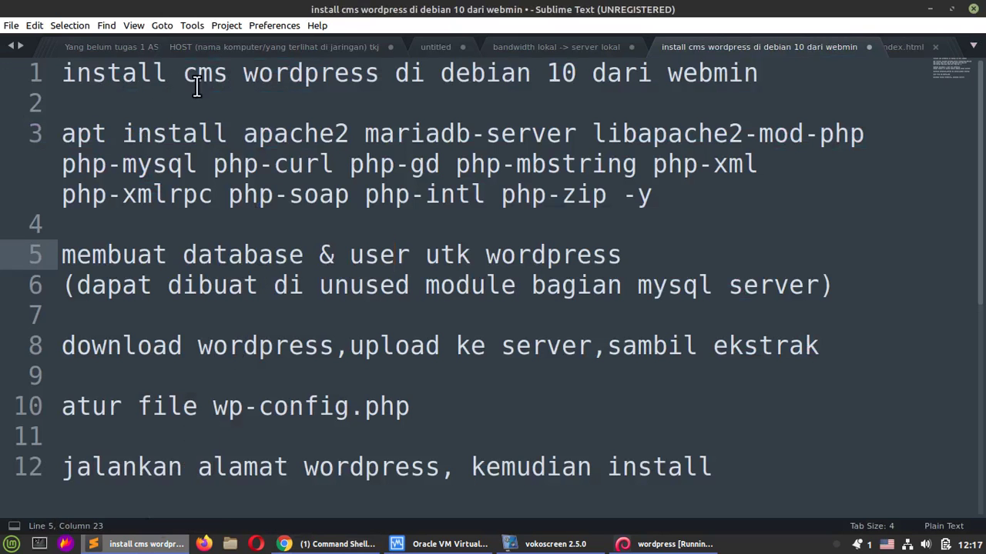
pyautogui.moveTo(66, 134); pyautogui.dragTo(661, 195)
pyautogui.rightClick(597, 197)
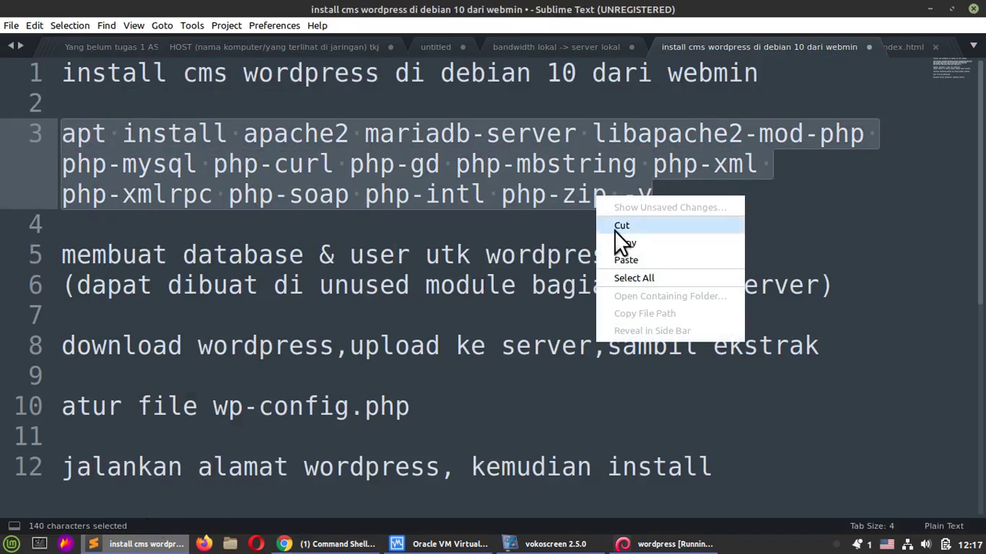
pyautogui.click(622, 233)
# Step: Paste and run the apt install command for Apache, MariaDB and PHP 7.3, then pause recording
pyautogui.click(369, 545)
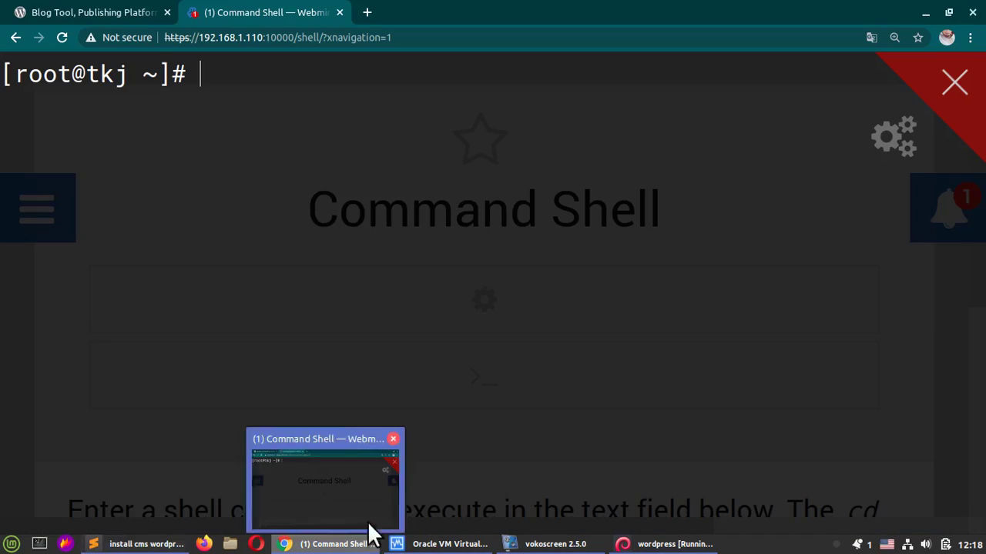
pyautogui.rightClick(267, 80)
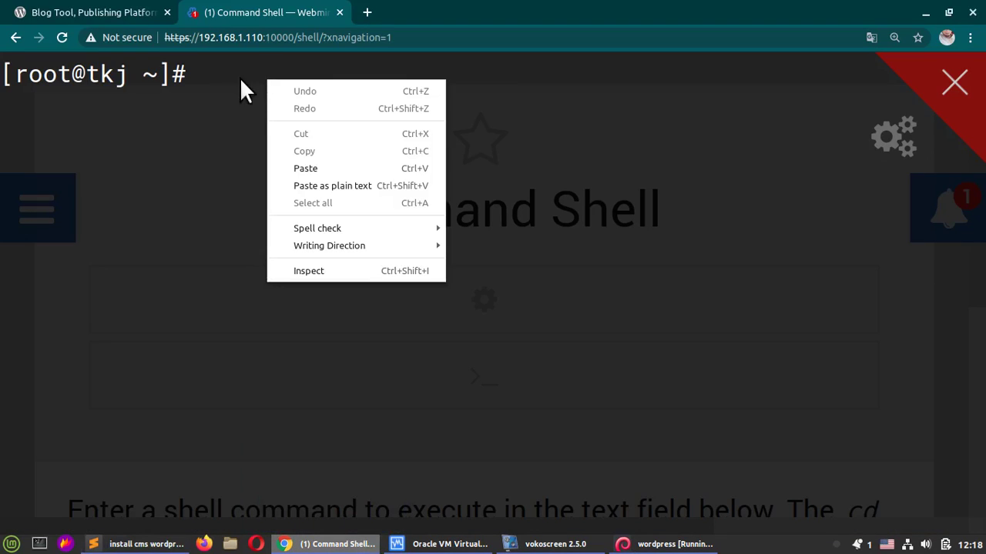
pyautogui.click(330, 169)
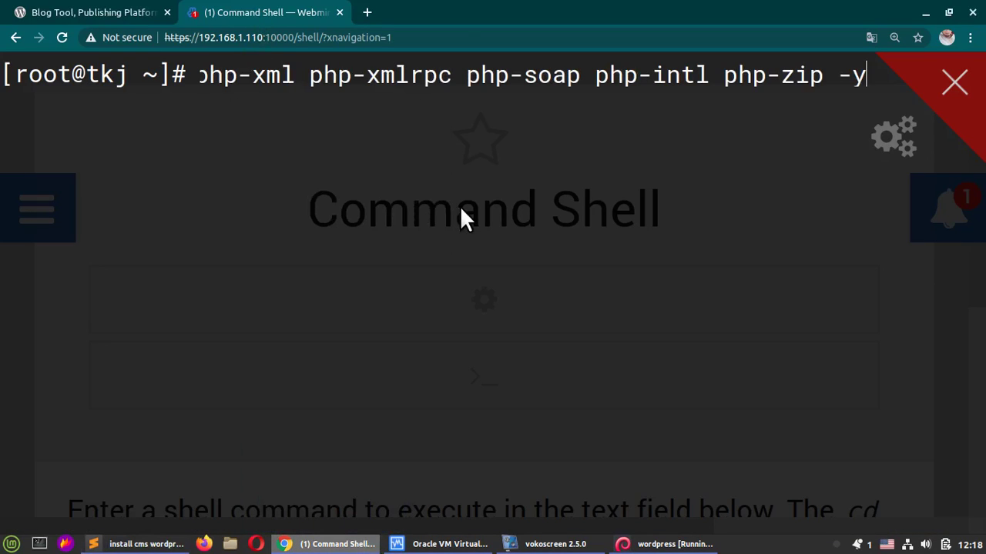
pyautogui.press('Return')
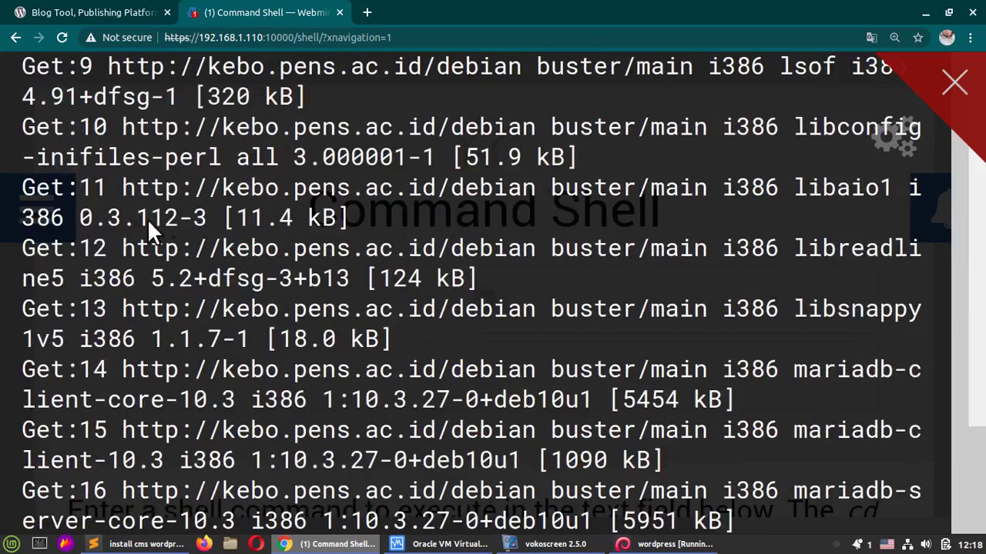
pyautogui.hotkey('ctrl', '-')
pyautogui.hotkey('ctrl', '-')
pyautogui.hotkey('ctrl', '-')
pyautogui.hotkey('ctrl', '-')
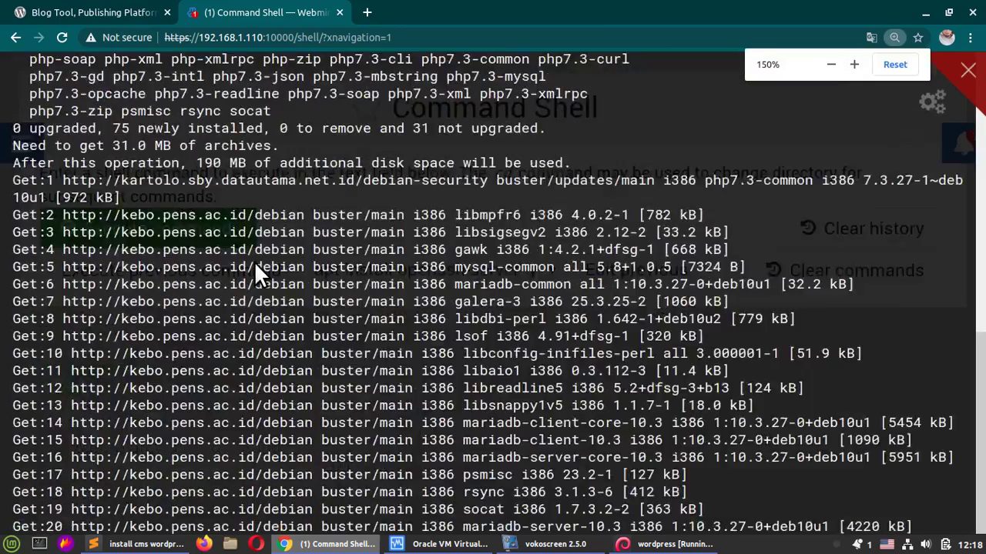
pyautogui.hotkey('ctrl', '+')
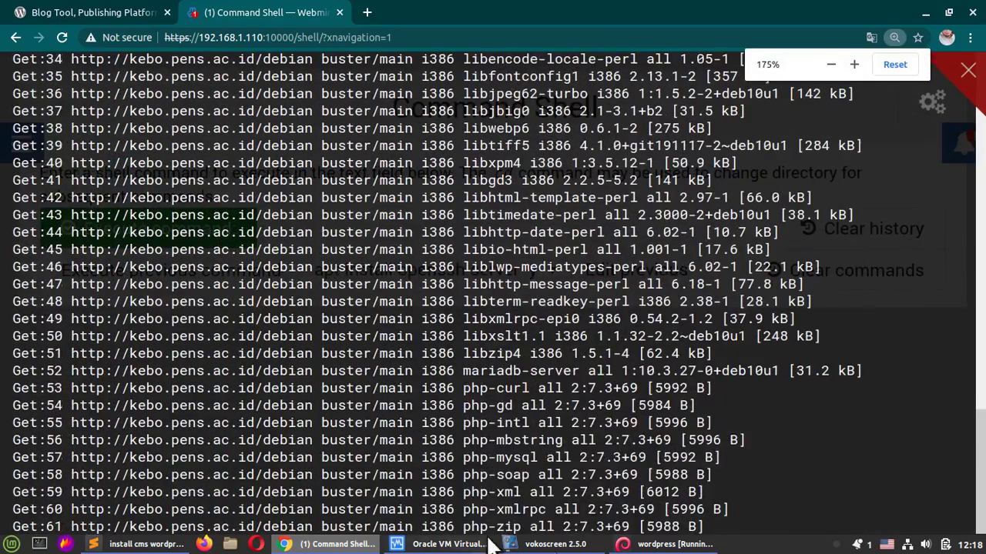
pyautogui.click(622, 545)
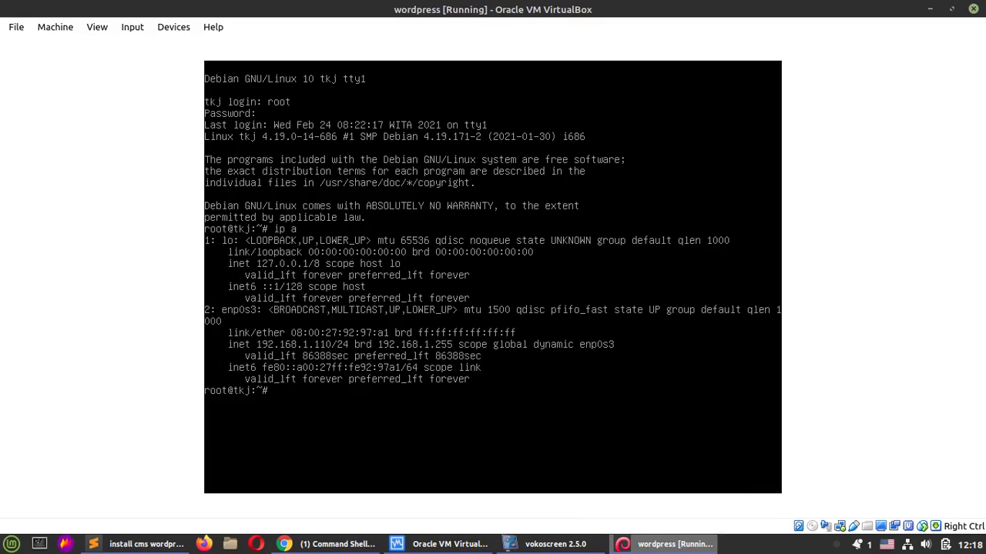
pyautogui.click(647, 544)
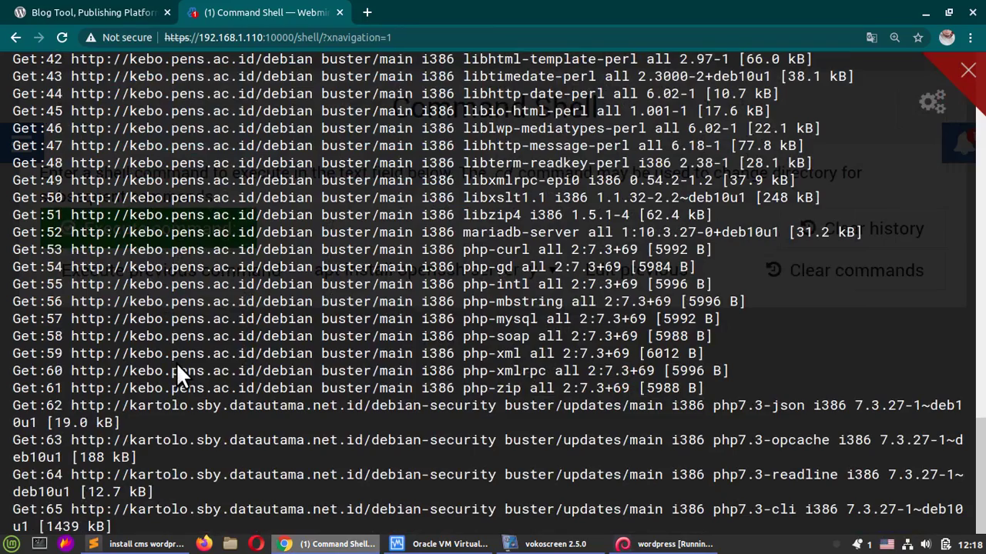
pyautogui.click(567, 546)
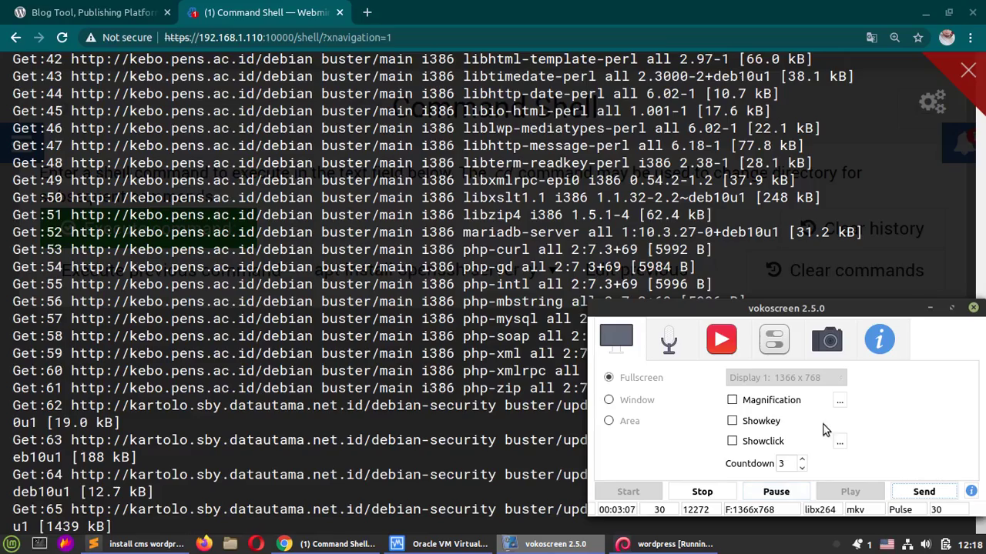
pyautogui.click(779, 499)
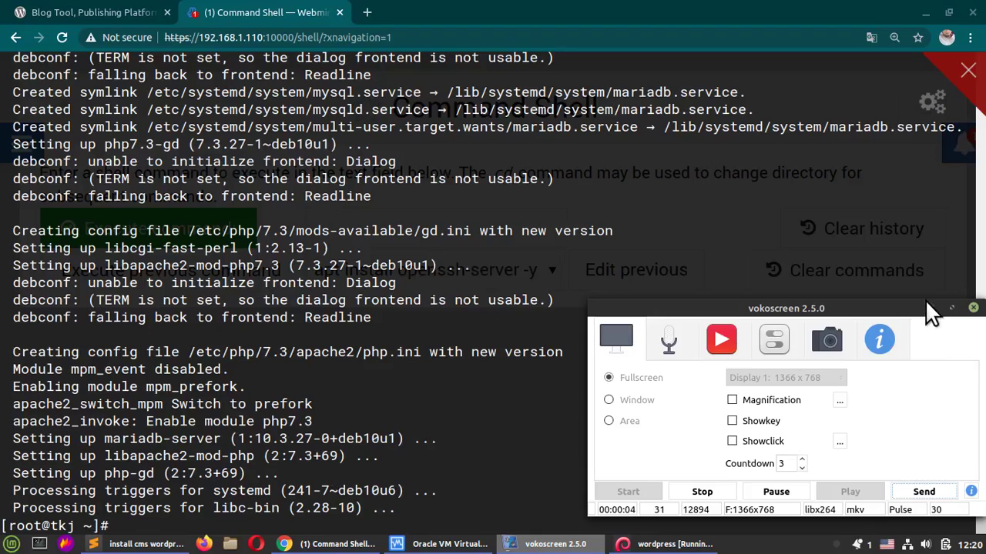
# Step: Hide the recorder, glance at the notes, and close the root shell overlay
pyautogui.click(951, 307)
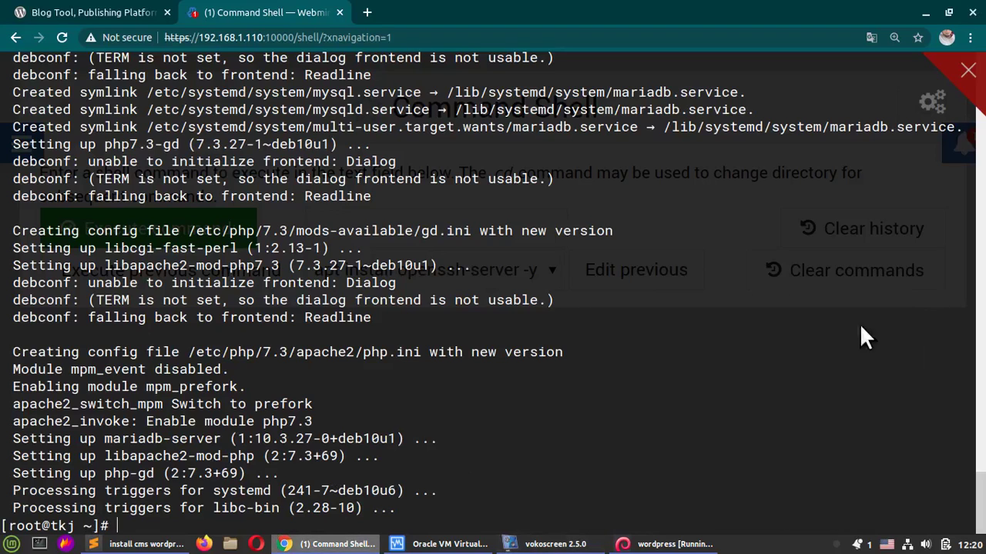
pyautogui.click(118, 547)
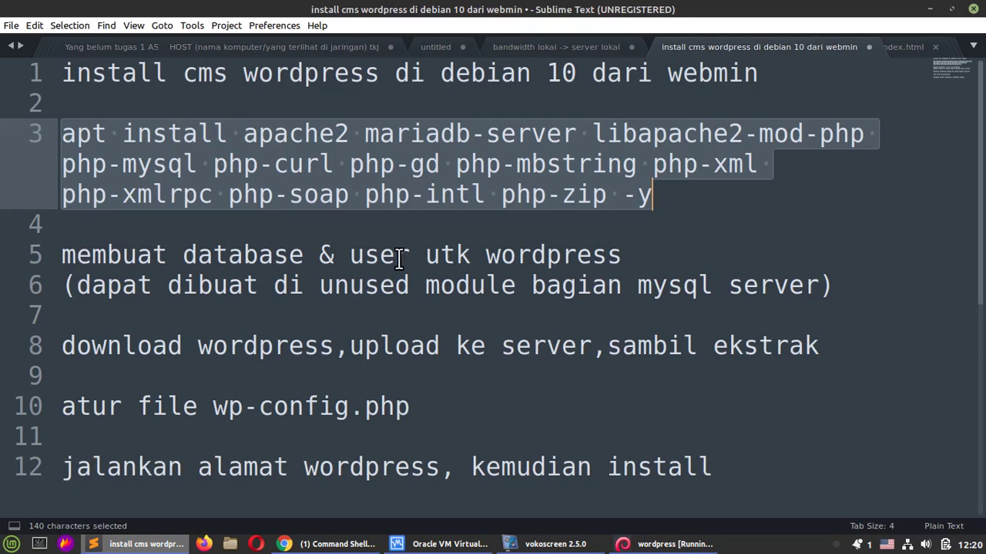
pyautogui.click(127, 544)
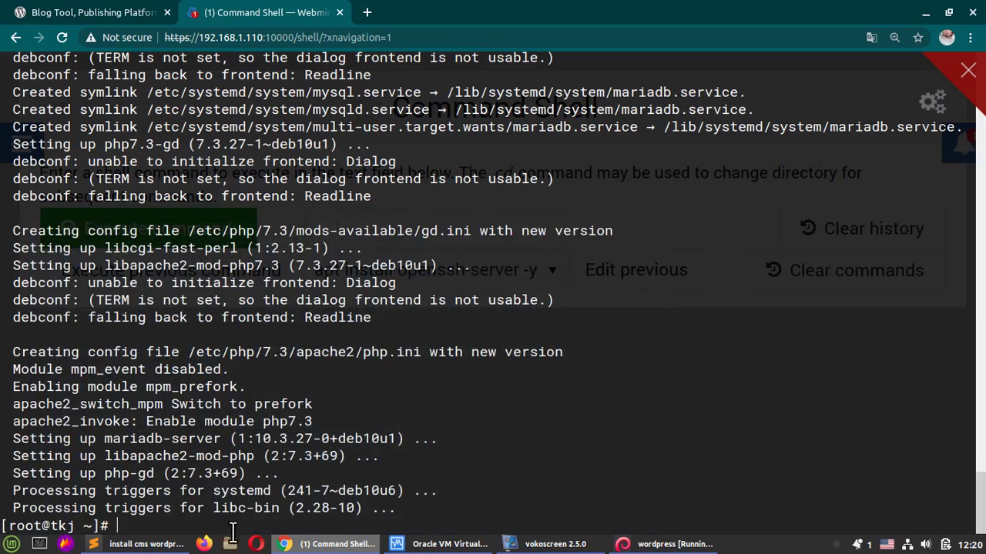
pyautogui.click(967, 73)
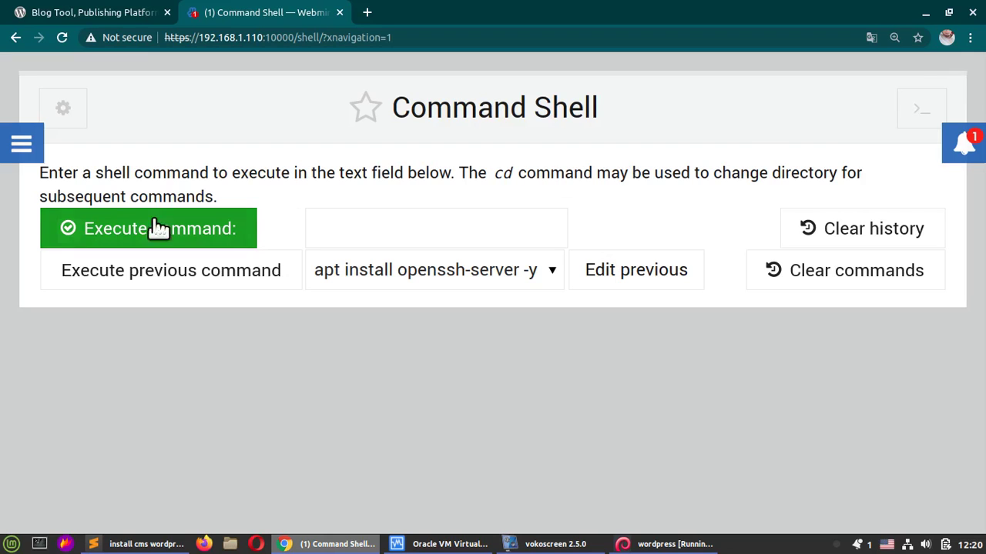
# Step: Open MySQL Database Server from the unused modules list and start creating a new database
pyautogui.click(27, 140)
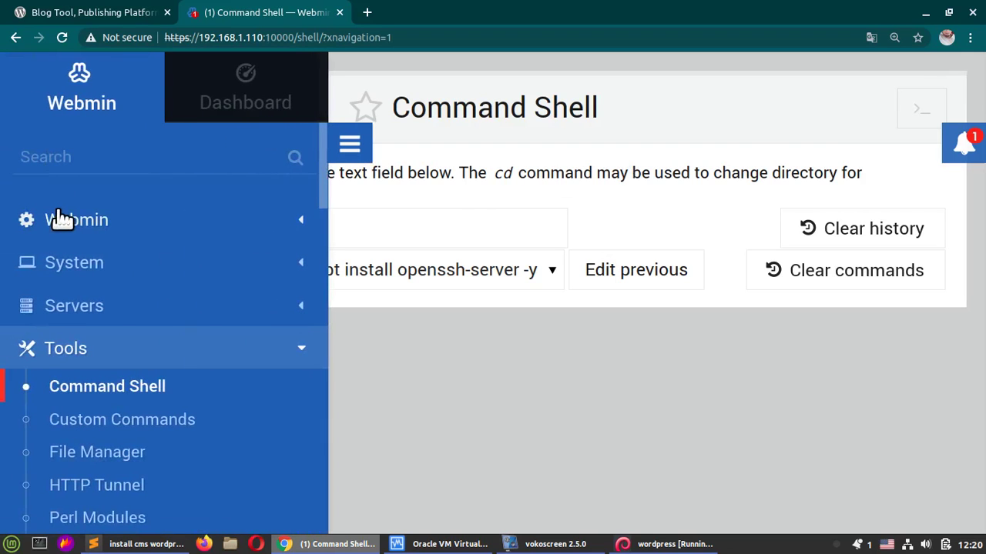
pyautogui.scroll(-10, 193, 235)
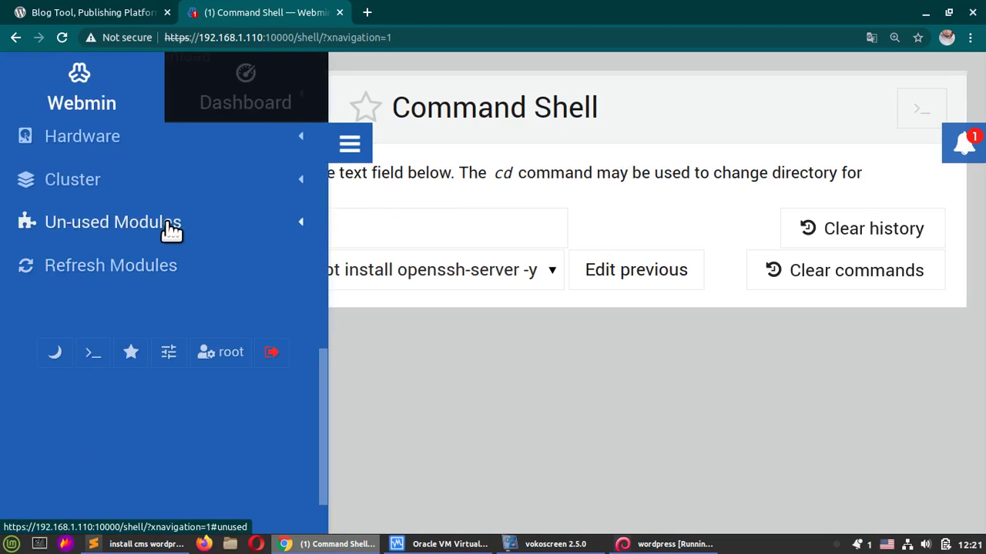
pyautogui.click(171, 225)
pyautogui.scroll(-10, 213, 301)
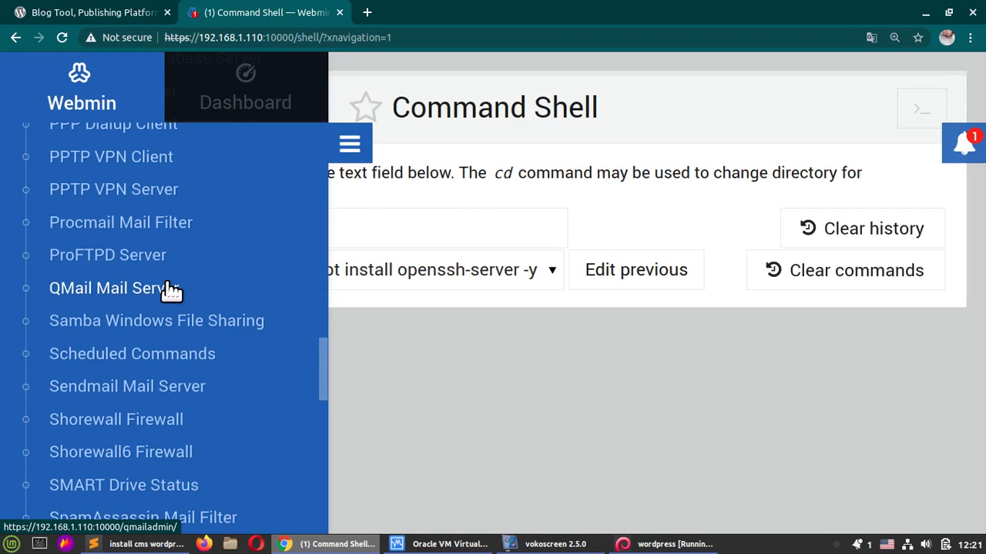
pyautogui.scroll(7, 123, 331)
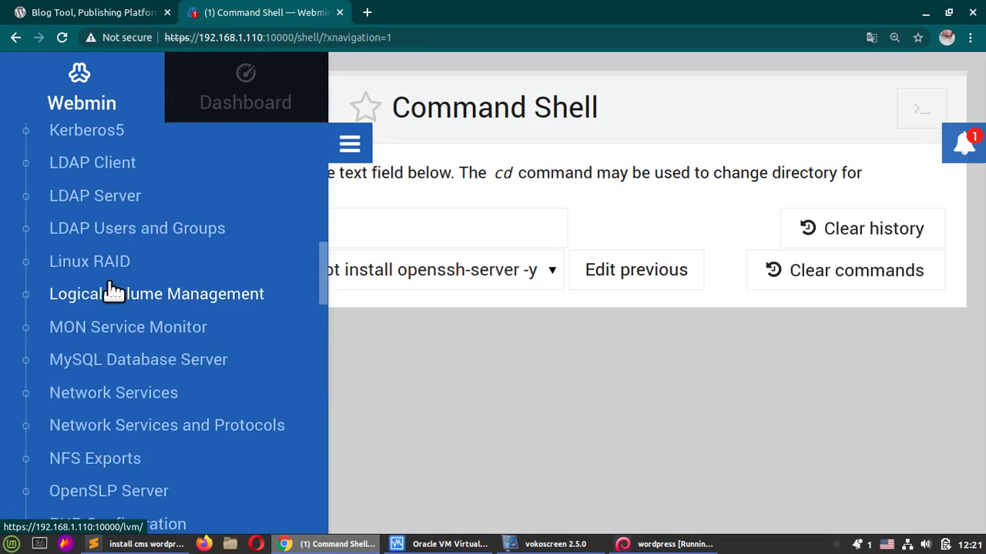
pyautogui.click(125, 359)
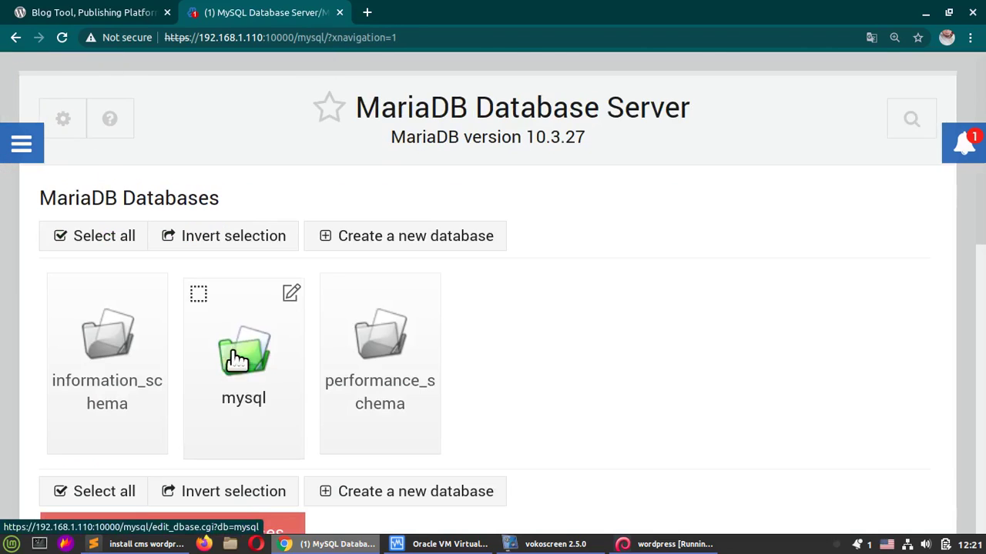
pyautogui.hotkey('ctrl', '-')
pyautogui.hotkey('ctrl', '-')
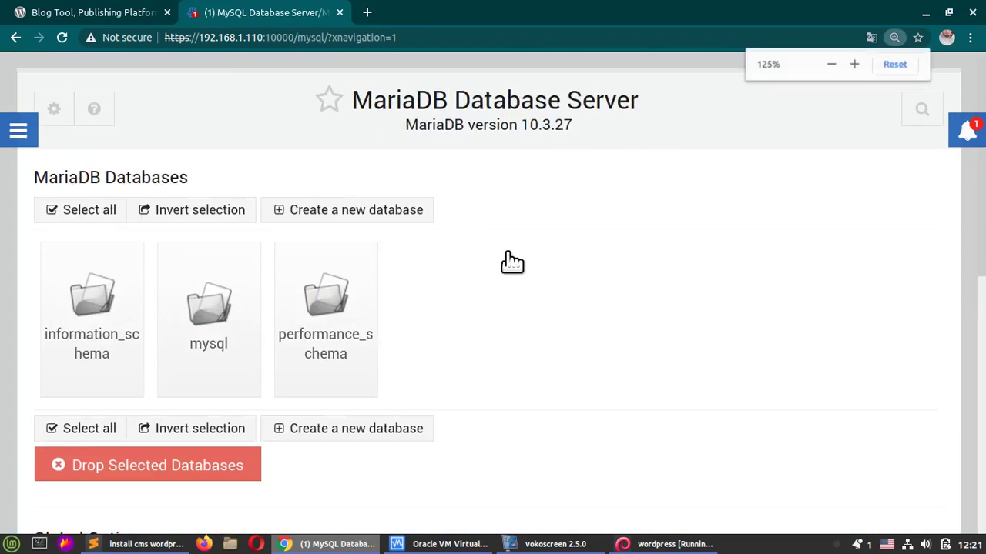
pyautogui.hotkey('ctrl', '+')
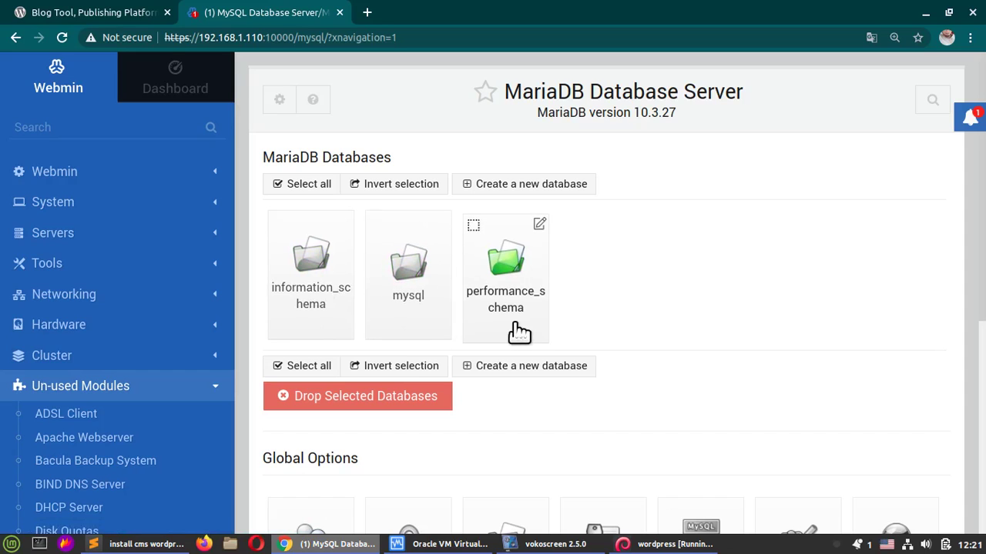
pyautogui.click(566, 188)
# Step: Name the new database wordpress and choose the utf8 character set
pyautogui.click(510, 174)
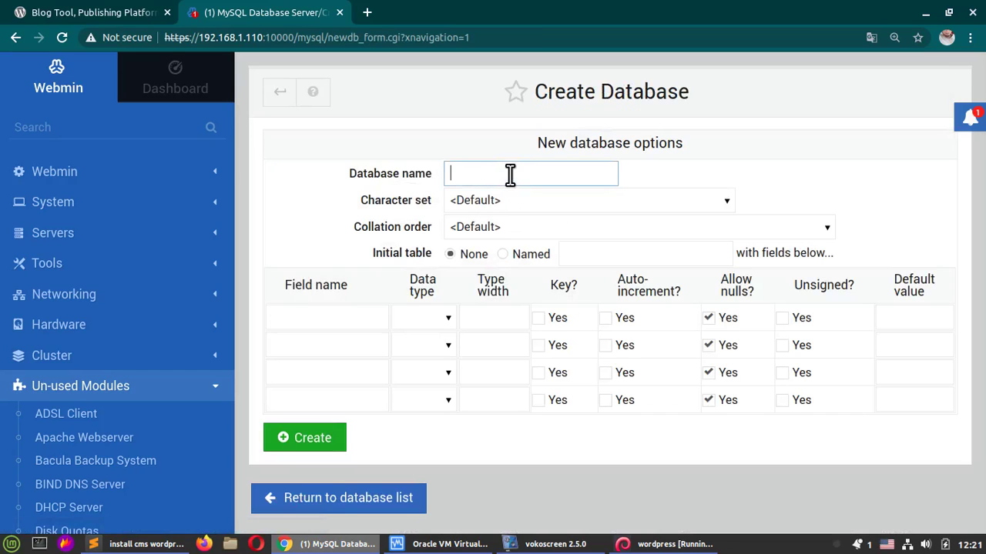
pyautogui.write('word')
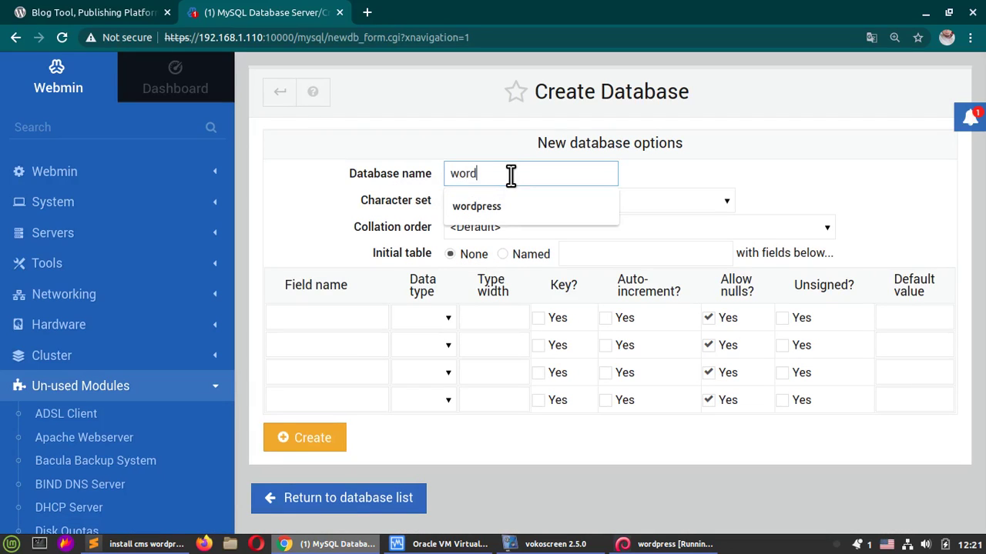
pyautogui.write('press')
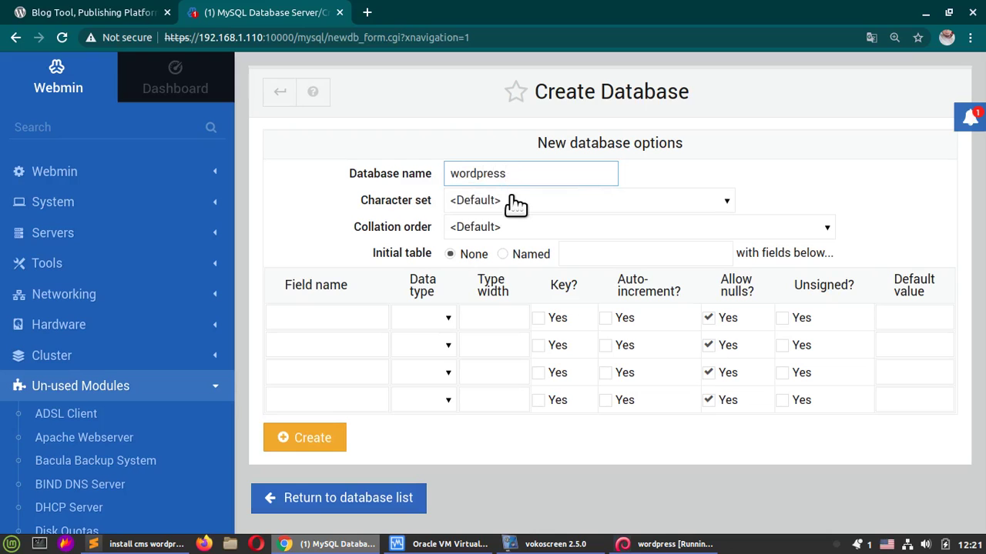
pyautogui.click(514, 202)
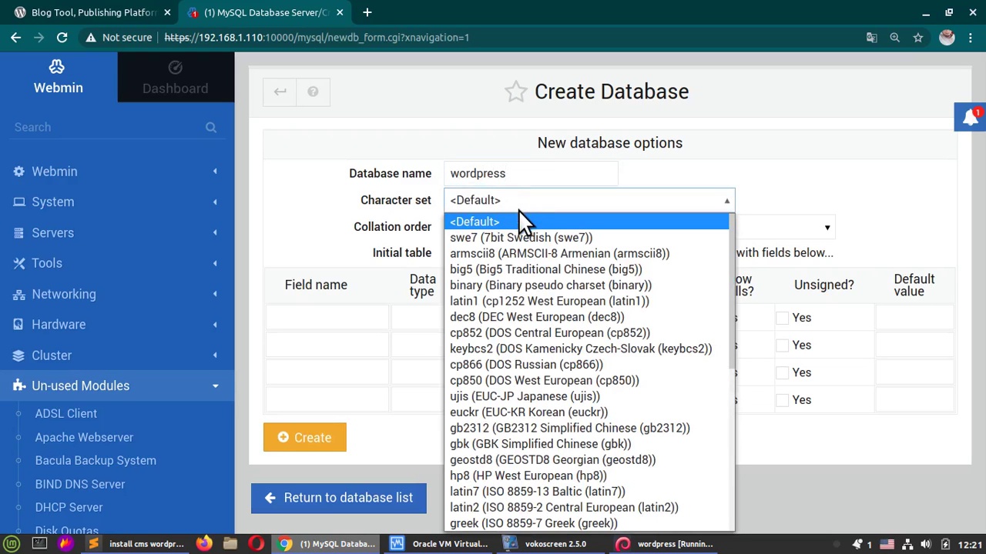
pyautogui.scroll(-7, 539, 254)
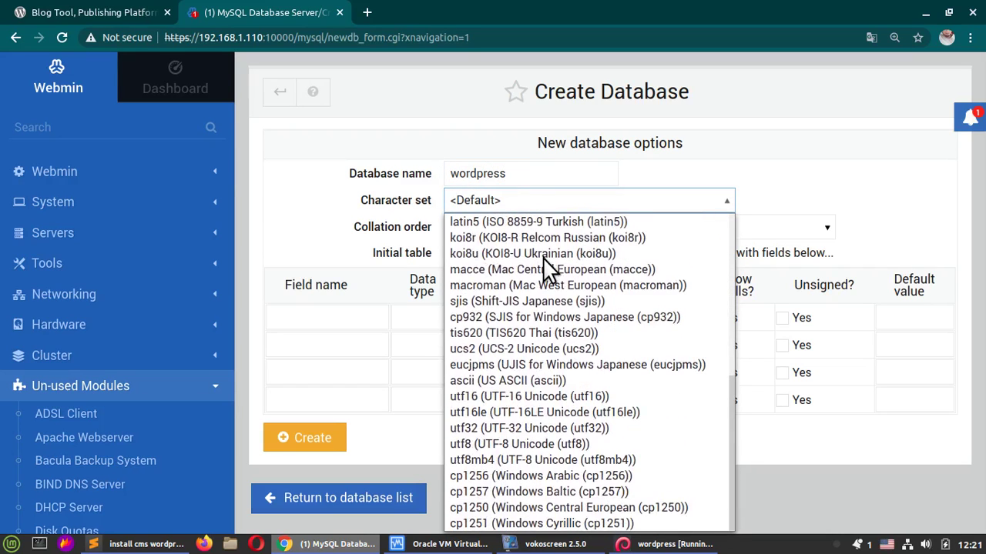
pyautogui.click(544, 442)
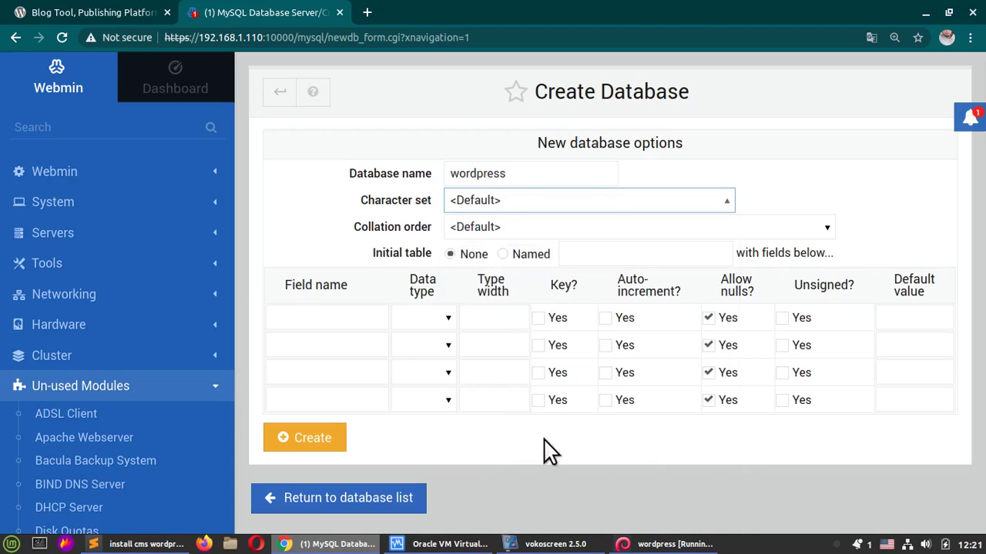
# Step: Set the collation order to utf8_unicode_ci and create the database
pyautogui.click(553, 231)
pyautogui.scroll(-10, 597, 339)
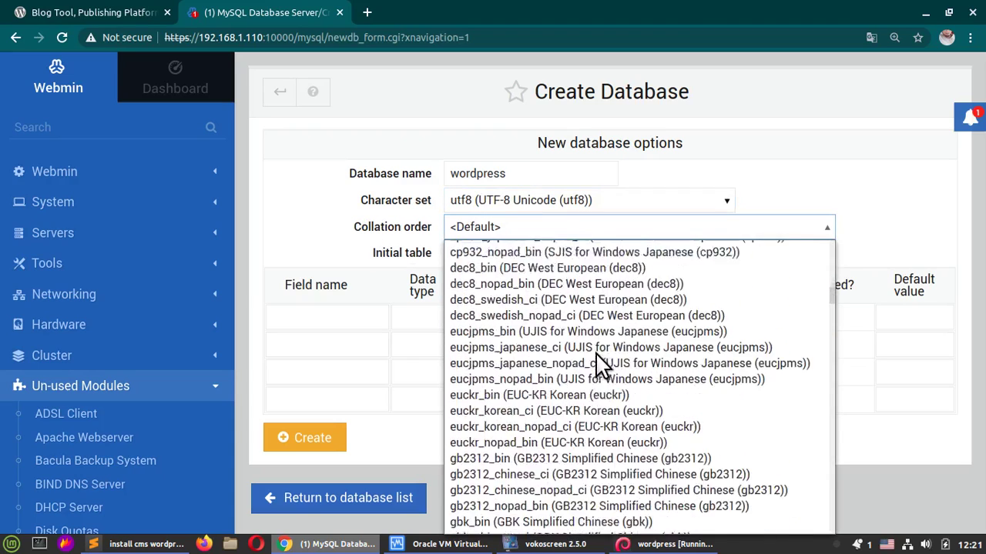
pyautogui.scroll(-20, 600, 365)
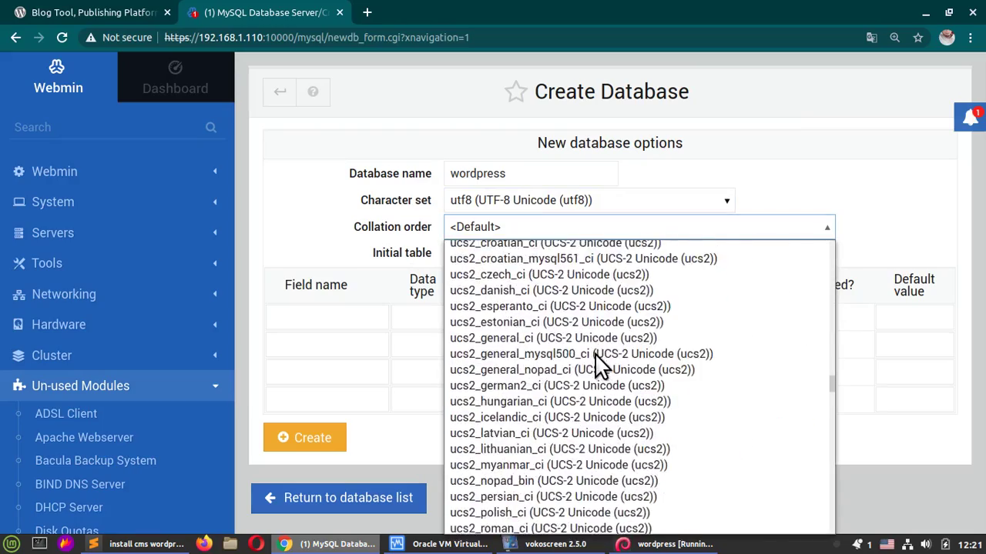
pyautogui.scroll(-20, 600, 366)
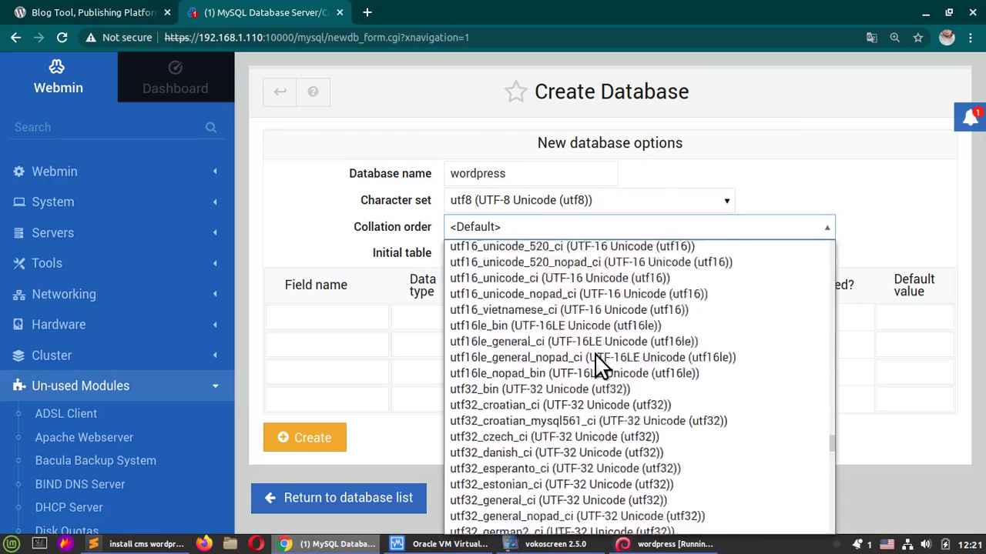
pyautogui.scroll(-15, 600, 365)
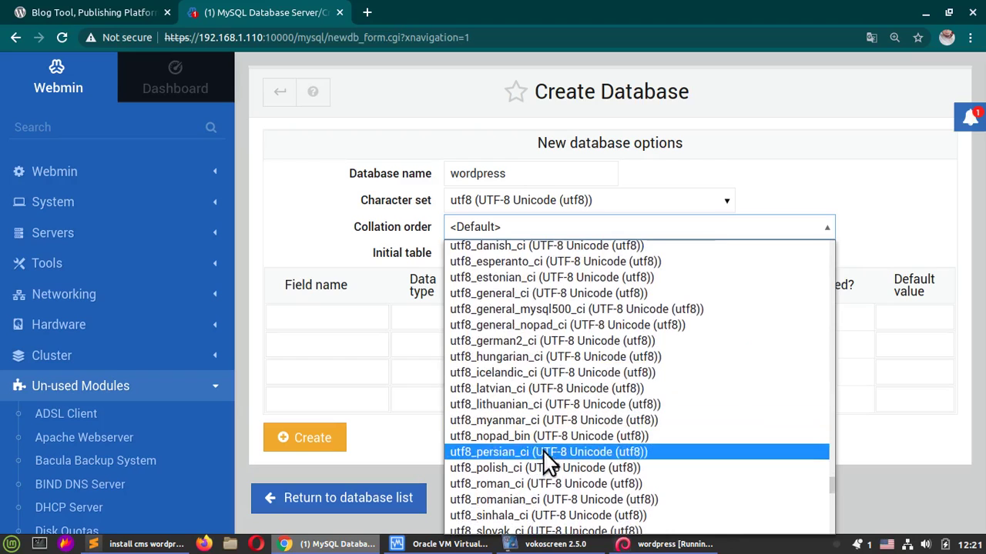
pyautogui.scroll(-4, 539, 458)
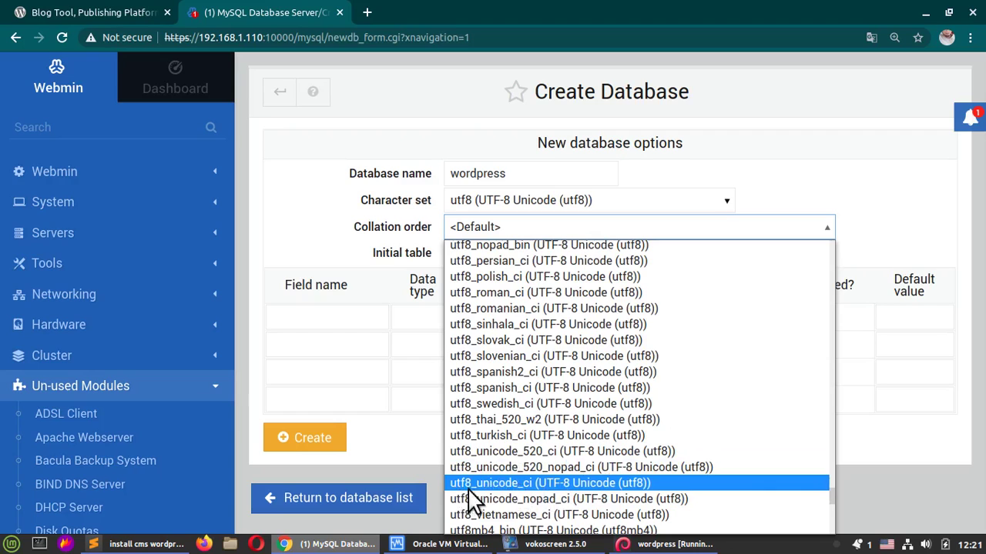
pyautogui.click(562, 487)
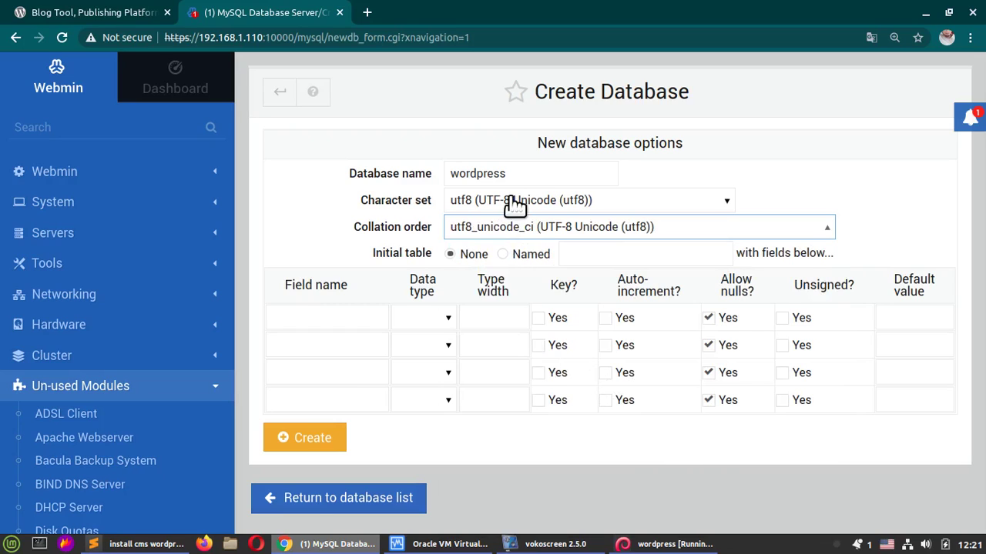
pyautogui.click(307, 439)
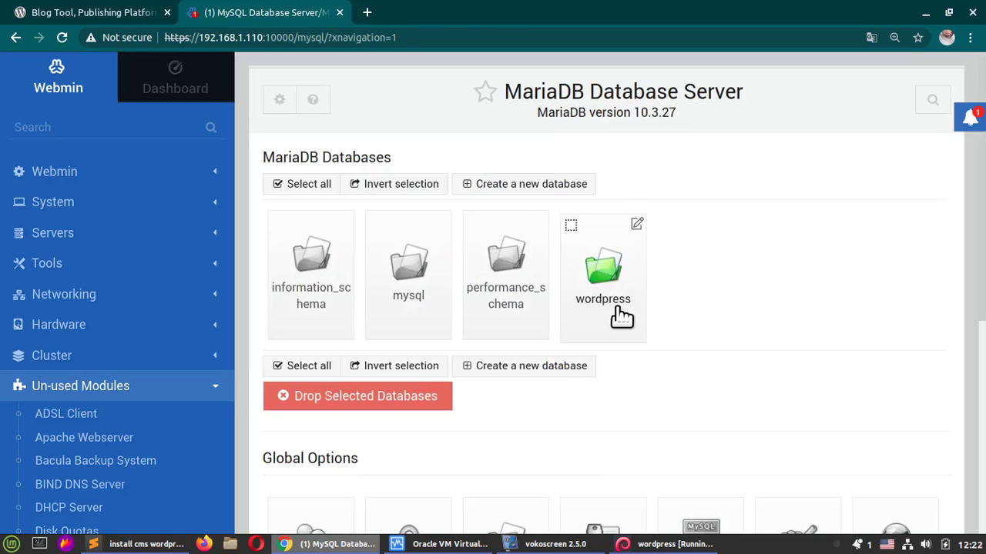
# Step: Open User Permissions under Global Options and start the Create new user form
pyautogui.scroll(-3, 620, 316)
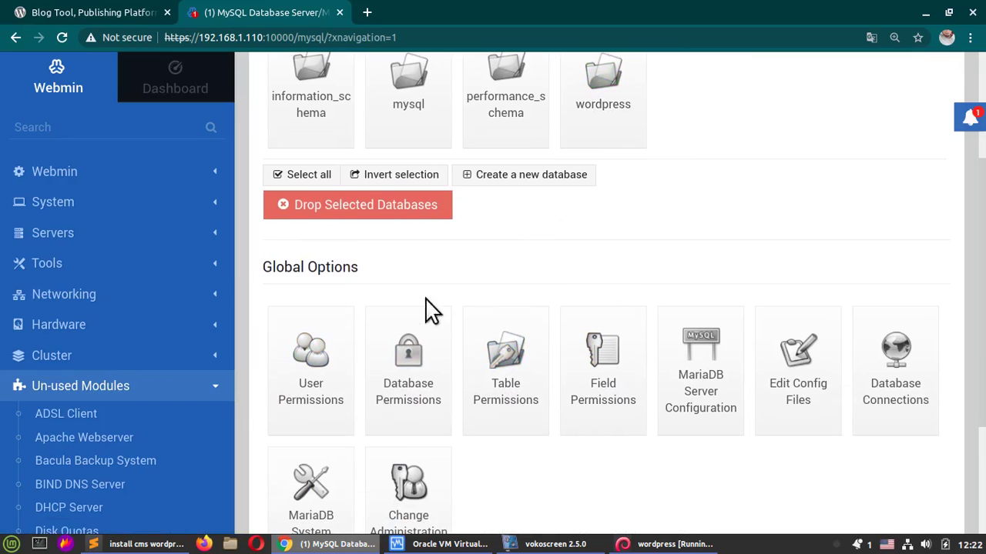
pyautogui.click(314, 362)
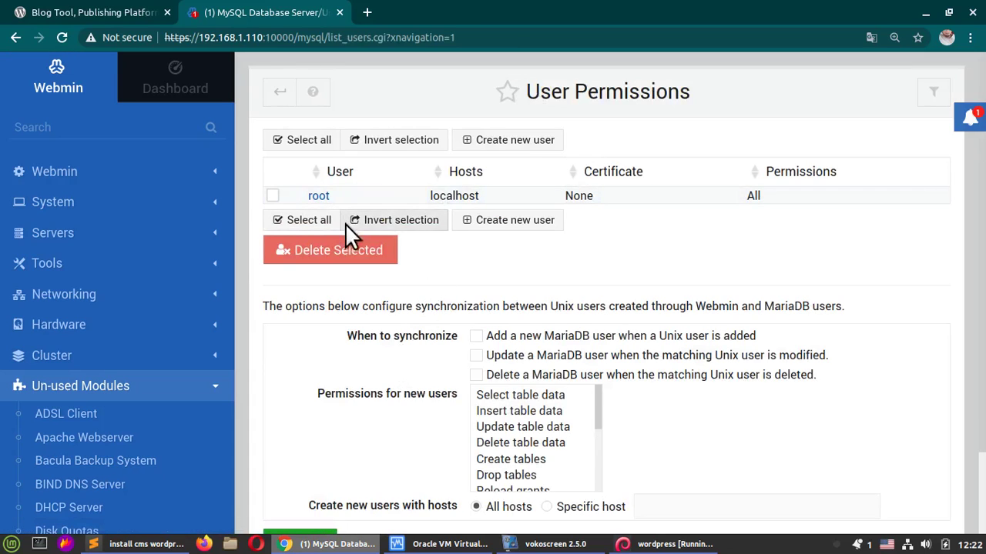
pyautogui.click(512, 221)
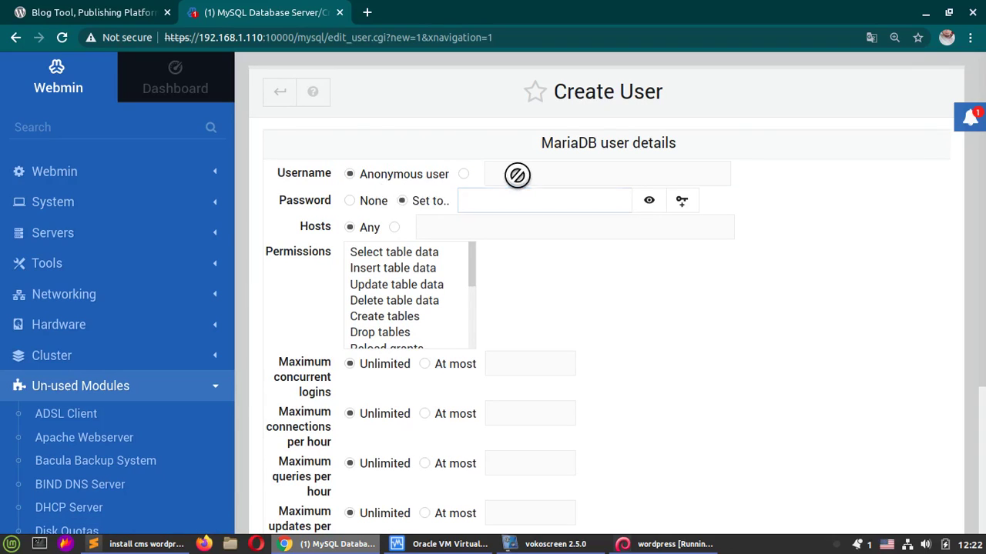
# Step: Enter wordpress as the new MariaDB username and set its password to None
pyautogui.click(509, 177)
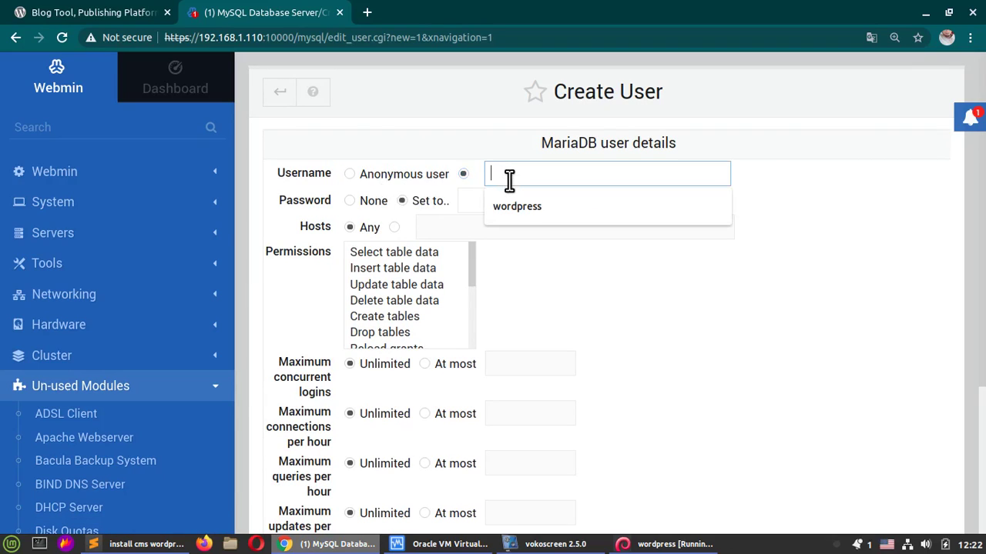
pyautogui.write('word')
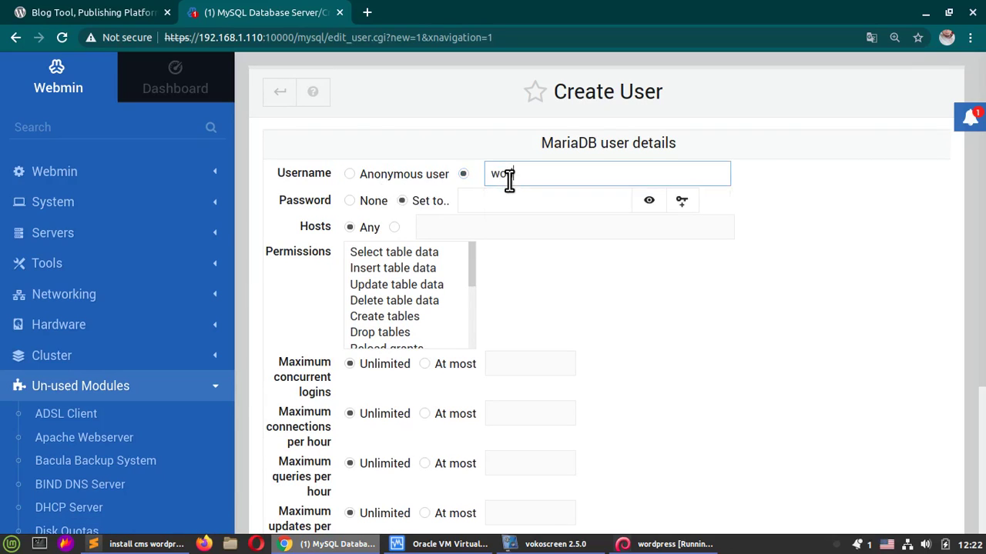
pyautogui.press('BackSpace')
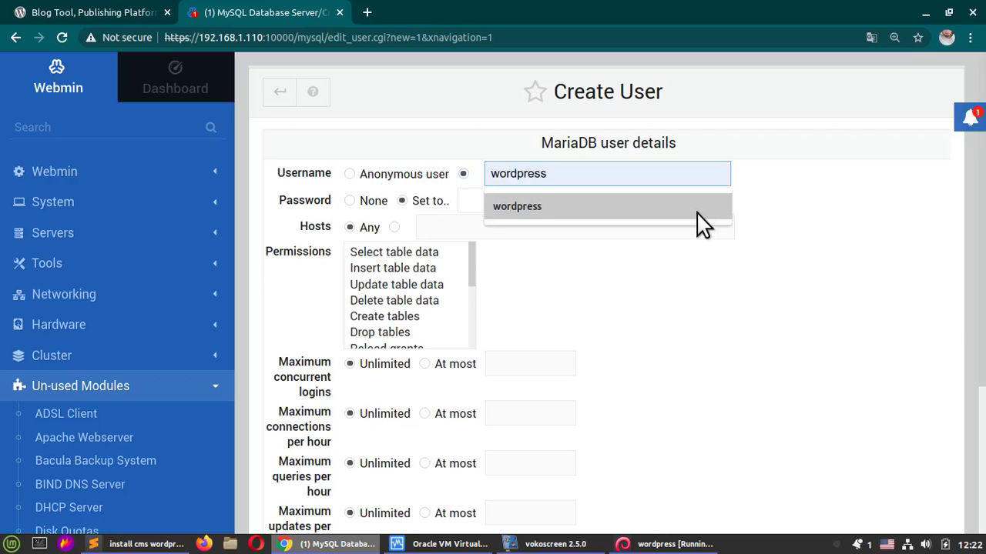
pyautogui.click(627, 204)
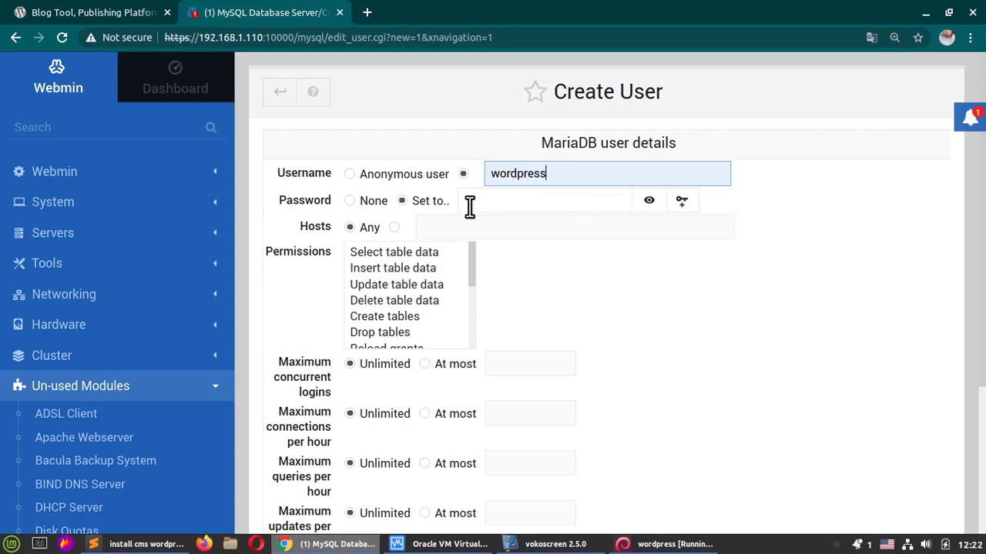
pyautogui.click(351, 200)
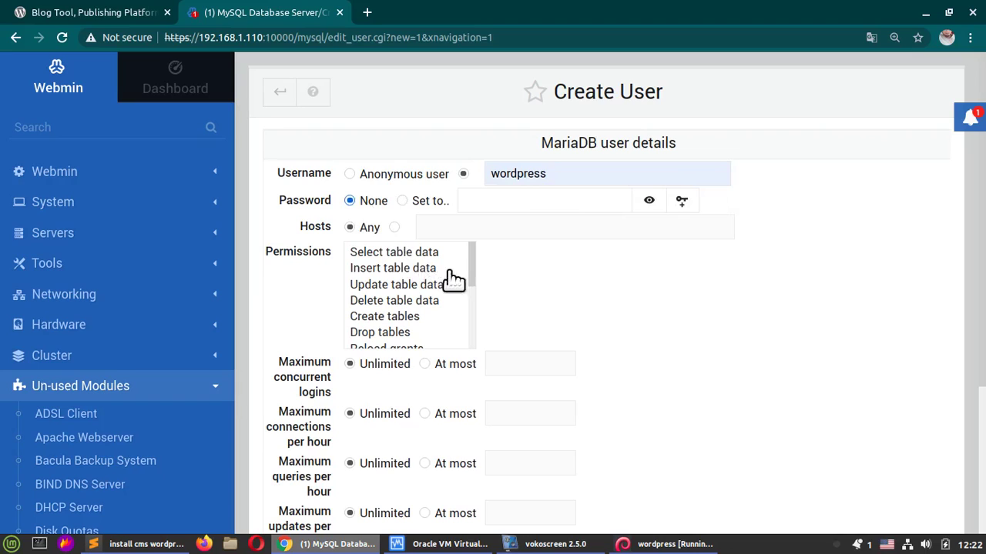
# Step: Select every permission for the wordpress user, then create and save it
pyautogui.click(389, 254)
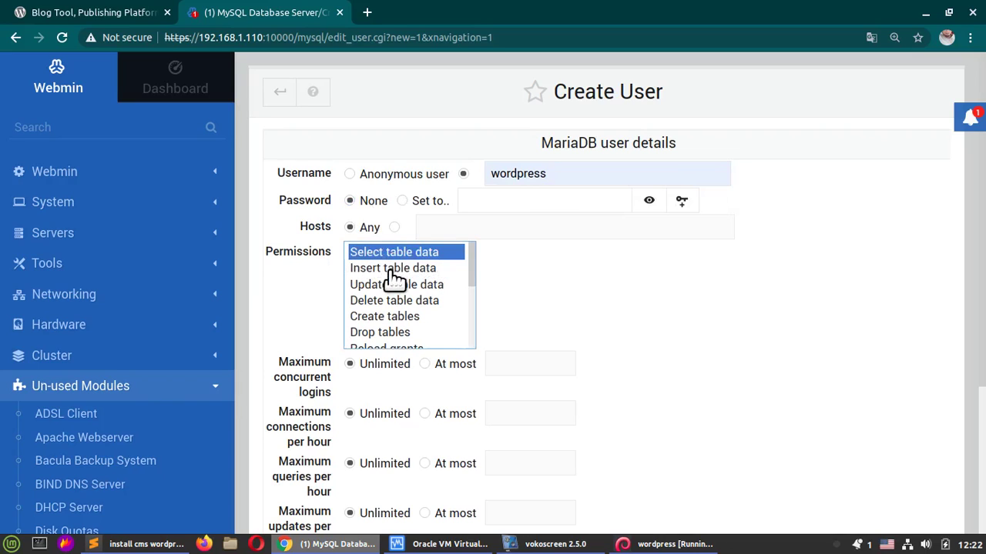
pyautogui.scroll(-10, 399, 279)
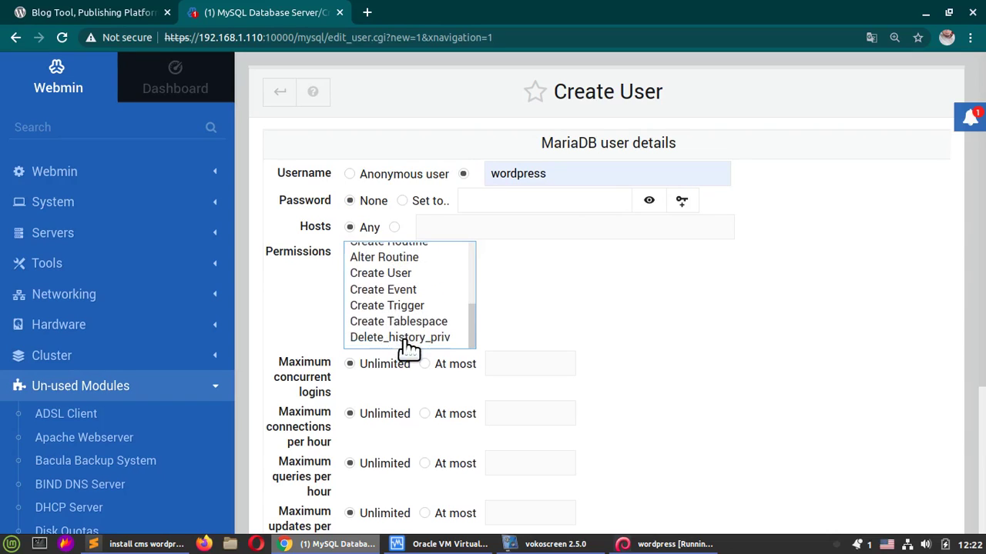
pyautogui.keyDown('shift'); pyautogui.click(403, 340); pyautogui.keyUp('shift')
pyautogui.scroll(-1, 454, 319)
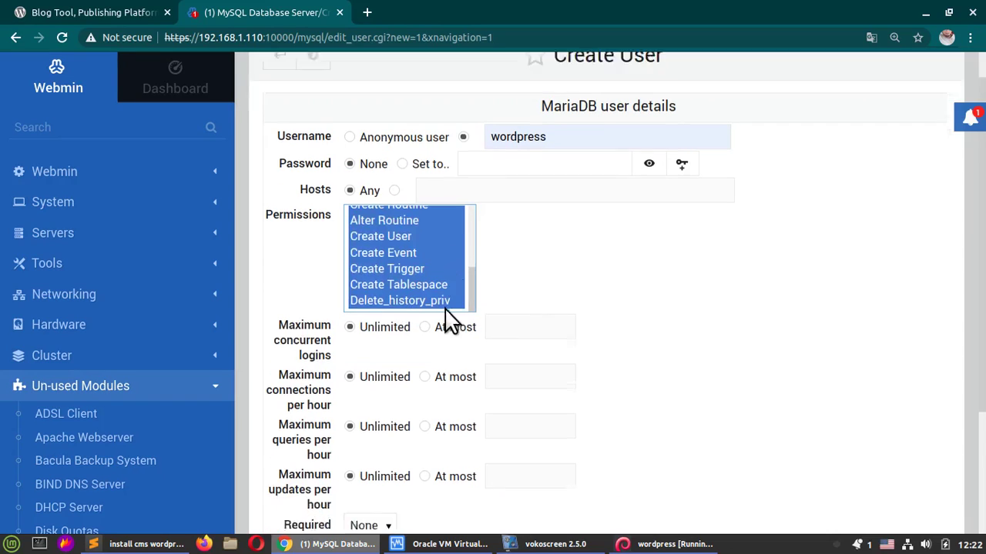
pyautogui.scroll(-3, 450, 319)
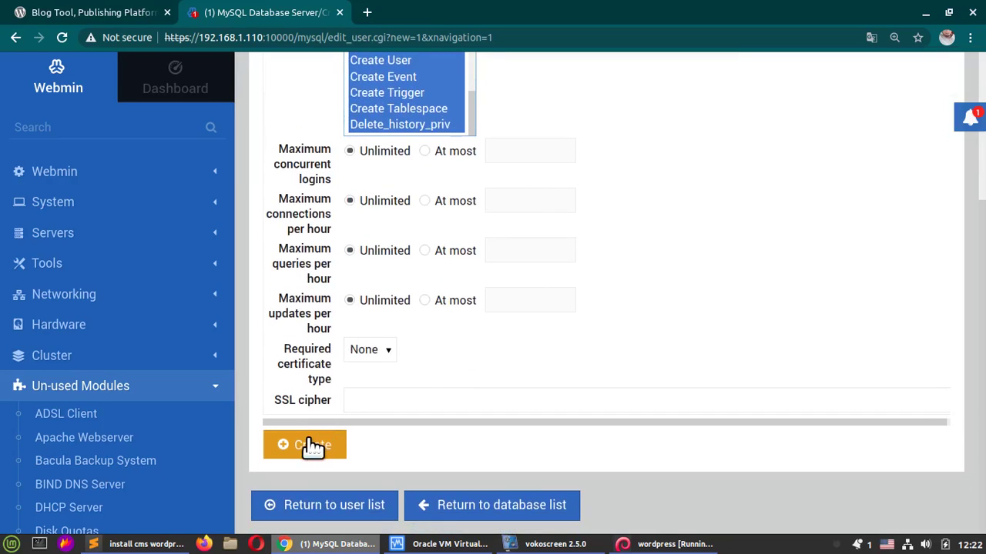
pyautogui.click(312, 445)
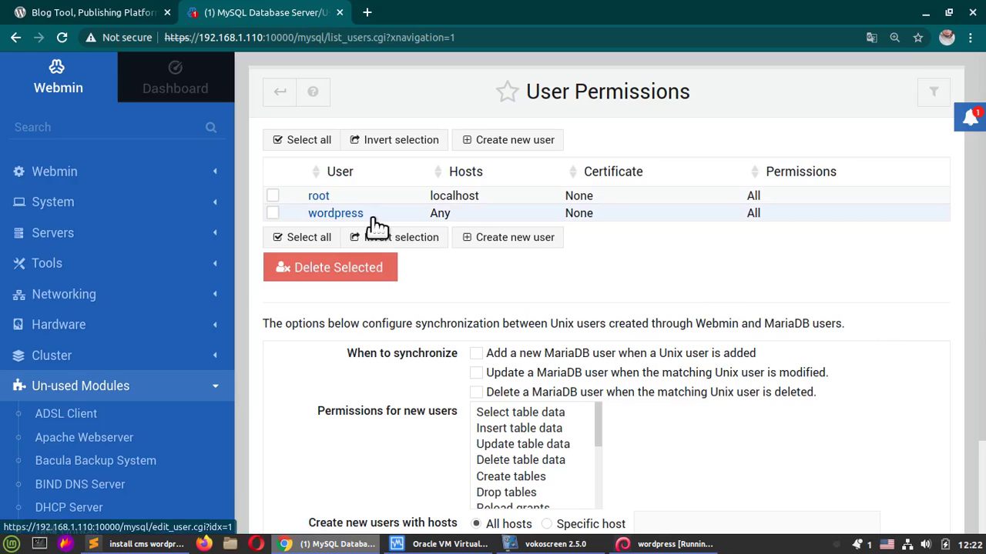
pyautogui.scroll(-3, 381, 227)
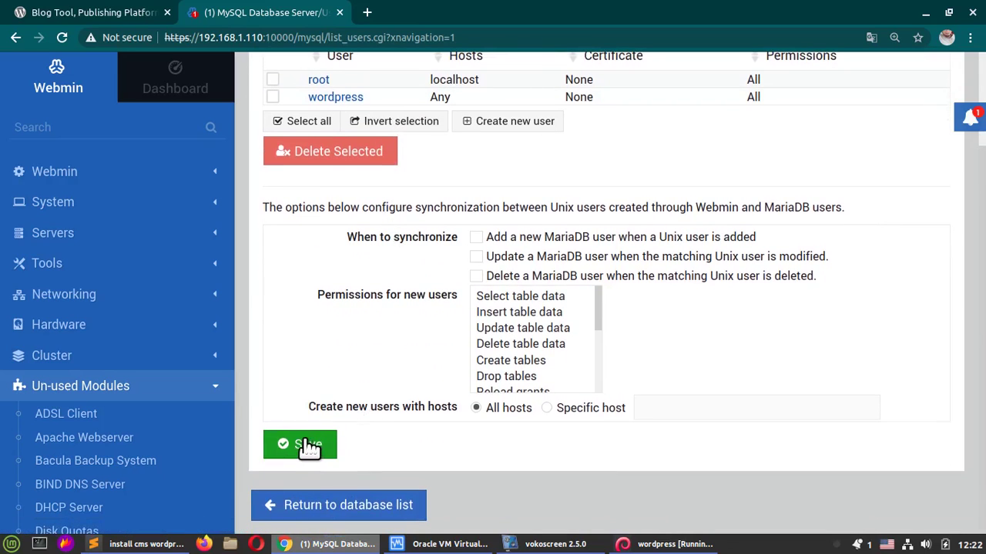
pyautogui.click(308, 447)
pyautogui.scroll(-5, 528, 378)
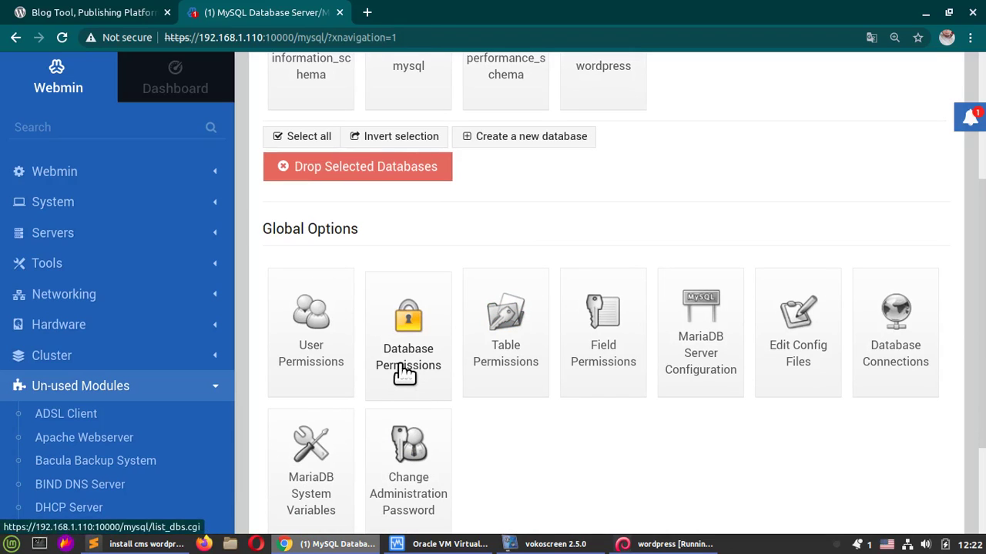
# Step: Start a new database permission for the wordpress database and the user wordpress
pyautogui.click(404, 369)
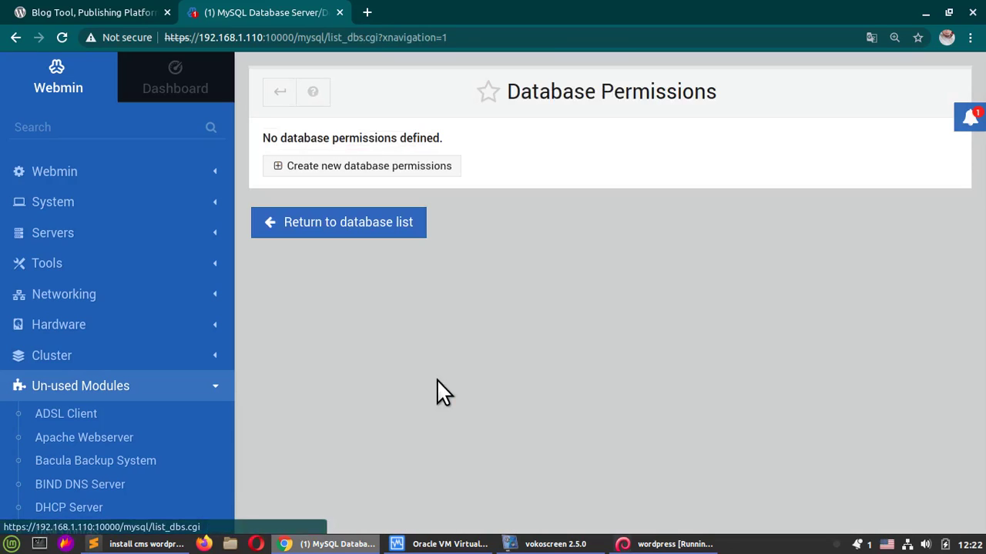
pyautogui.click(415, 168)
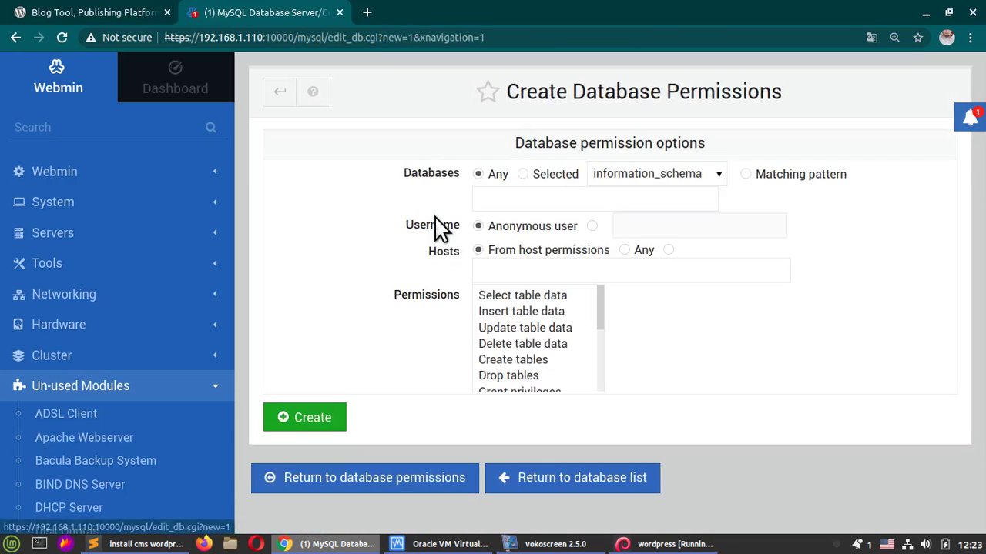
pyautogui.click(522, 174)
pyautogui.click(638, 178)
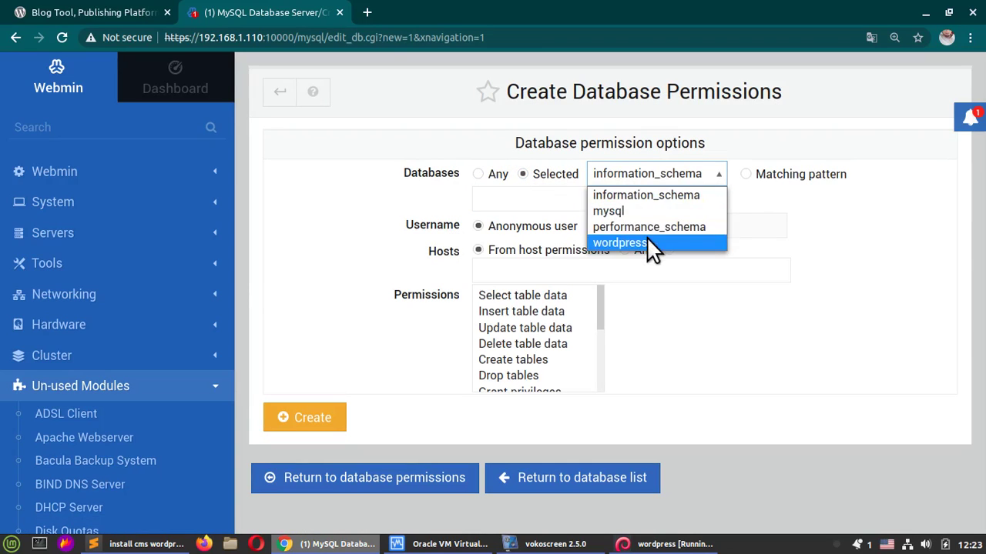
pyautogui.click(646, 243)
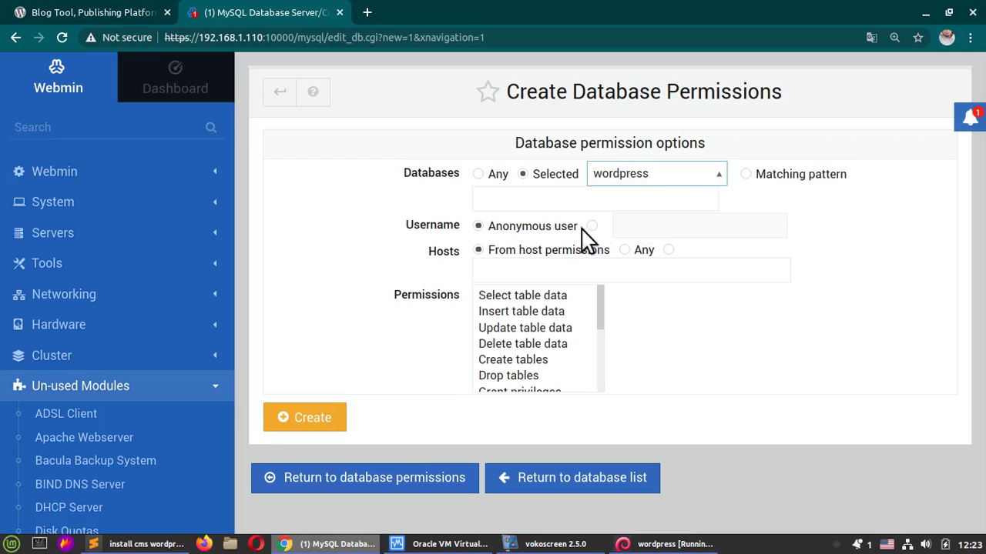
pyautogui.click(592, 227)
pyautogui.click(640, 227)
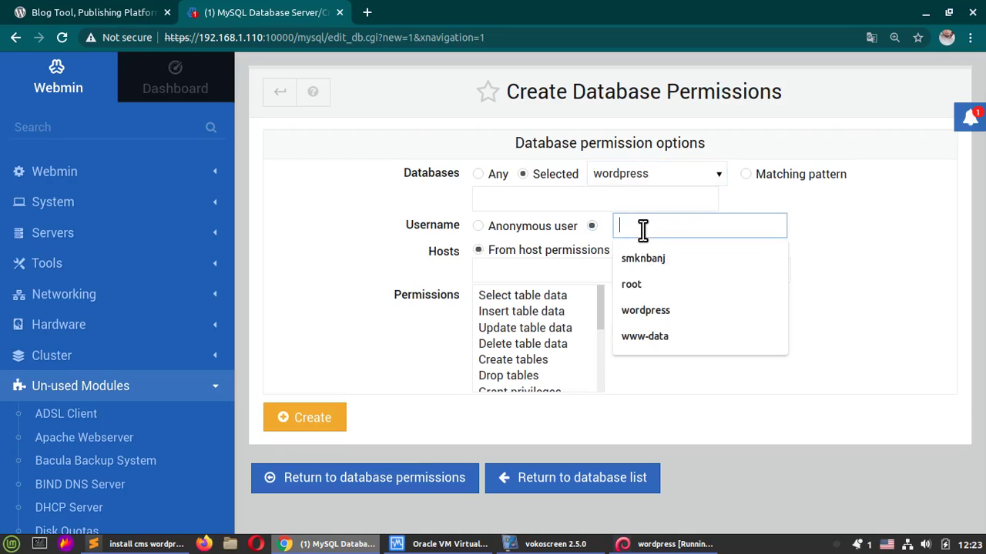
pyautogui.click(693, 311)
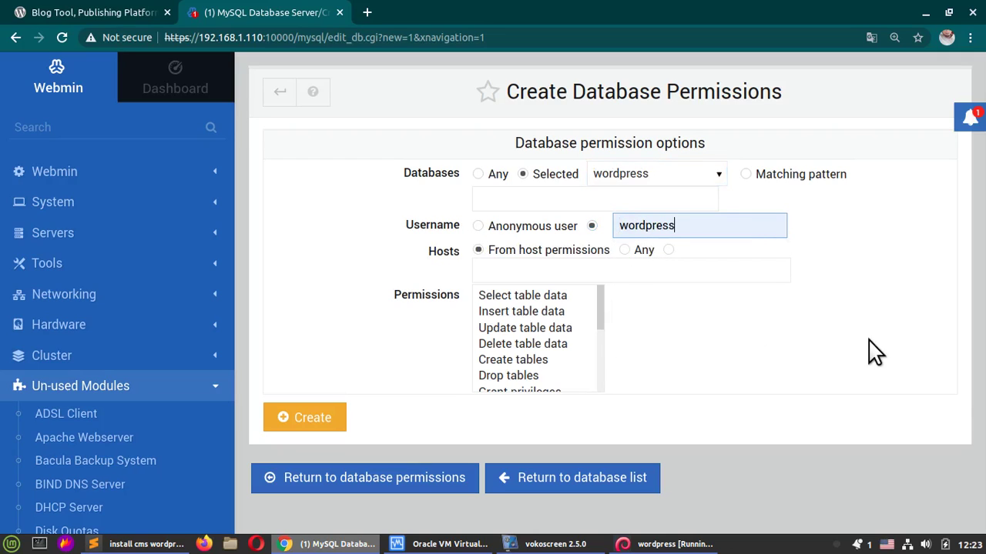
# Step: Select all permissions from Select table data through Delete_history_priv, create it, and return to the database list
pyautogui.click(542, 297)
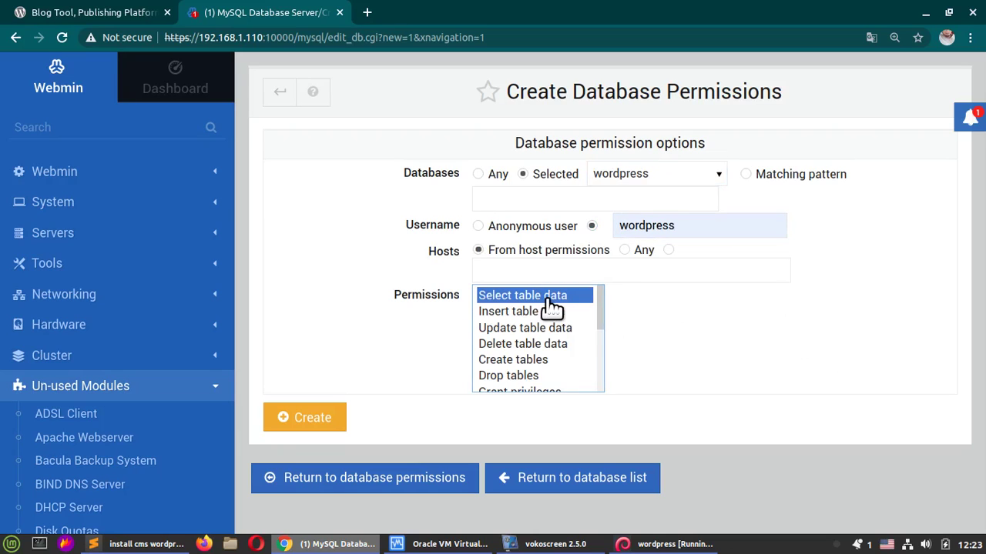
pyautogui.scroll(-1, 551, 306)
pyautogui.scroll(-3, 551, 307)
pyautogui.scroll(4, 551, 307)
pyautogui.scroll(-5, 552, 307)
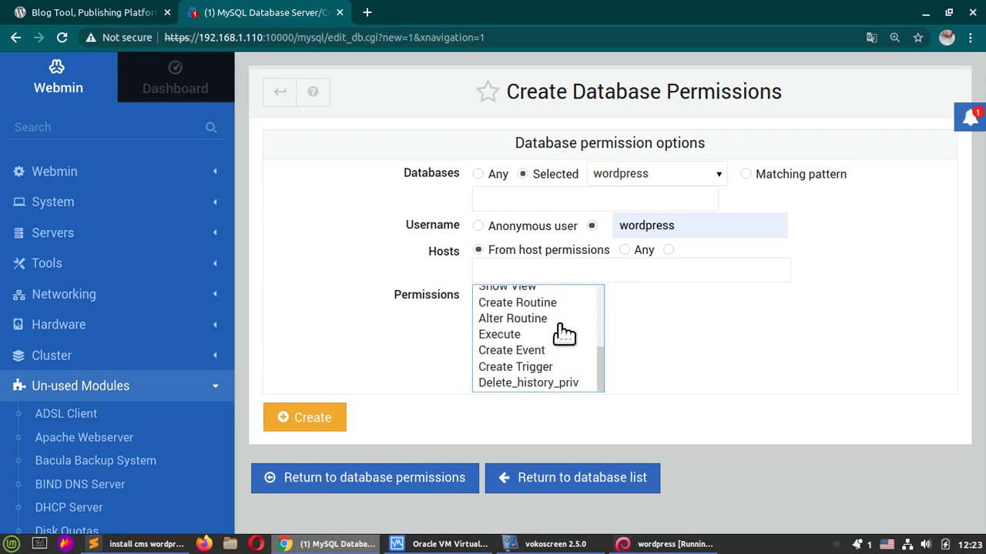
pyautogui.keyDown('shift'); pyautogui.click(552, 385); pyautogui.keyUp('shift')
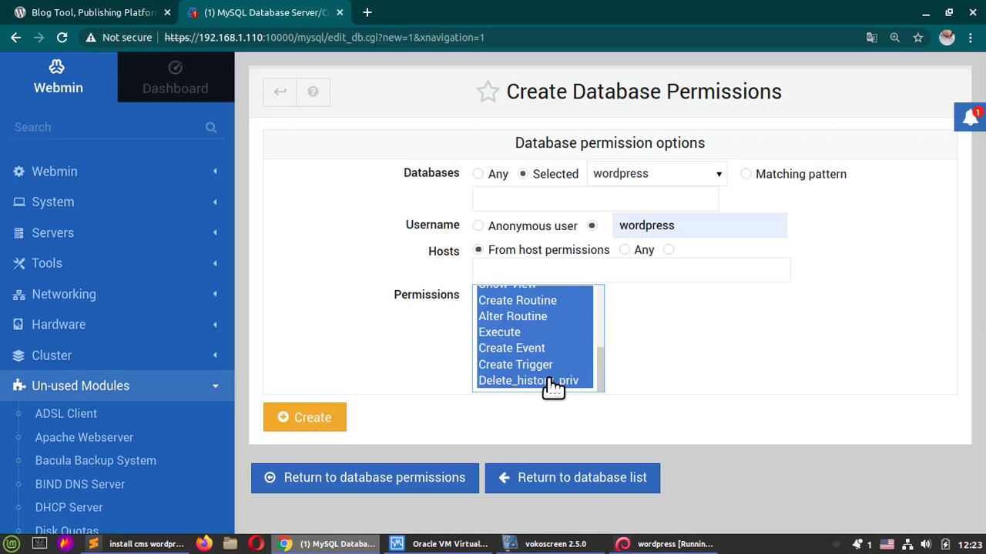
pyautogui.click(299, 417)
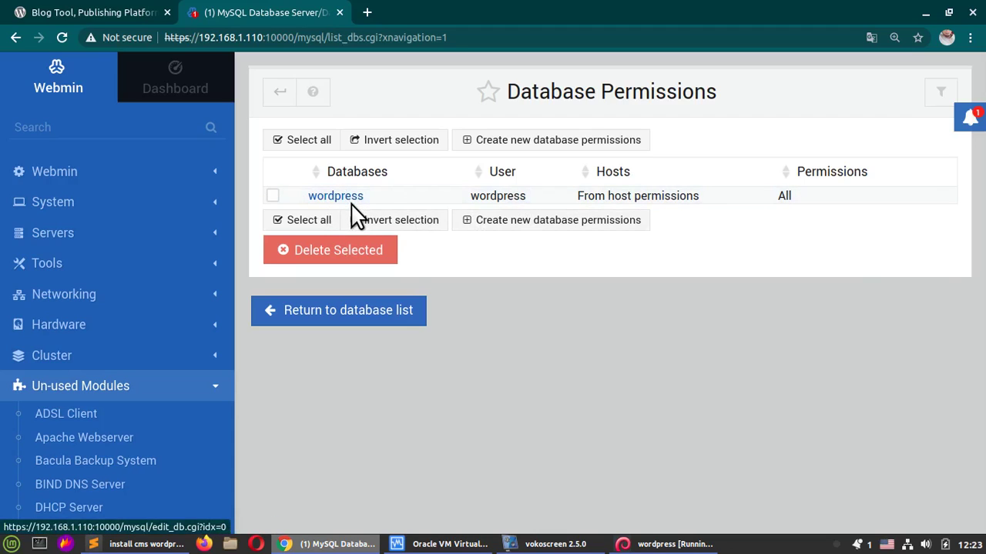
pyautogui.click(333, 315)
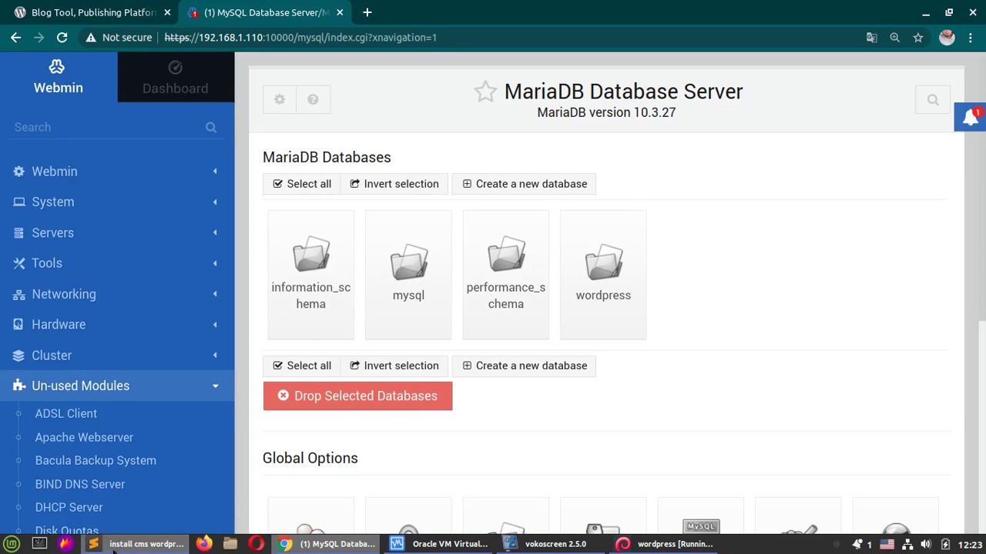
# Step: Read the Sublime Text installation notes, minimize them, and show the WordPress.org tab
pyautogui.click(146, 544)
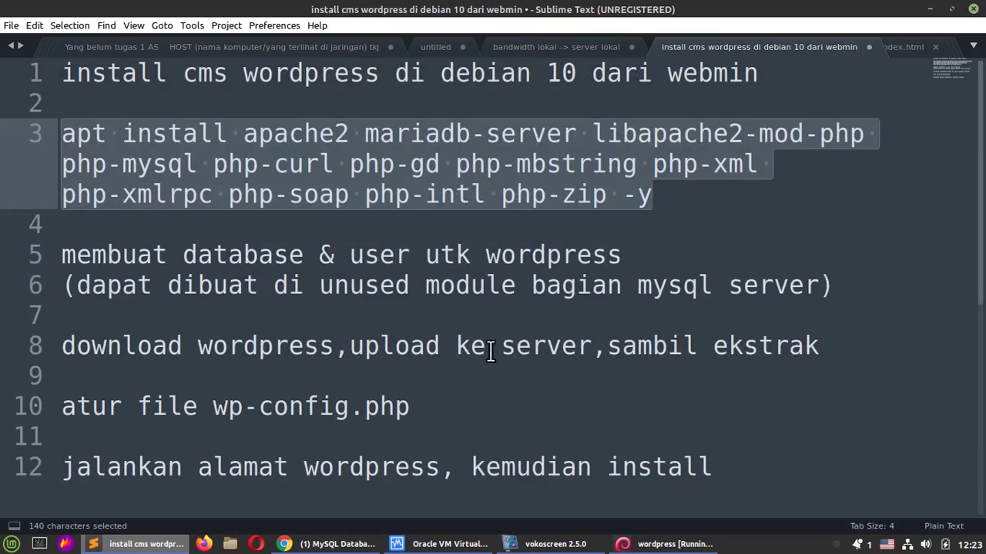
pyautogui.click(928, 9)
pyautogui.click(93, 15)
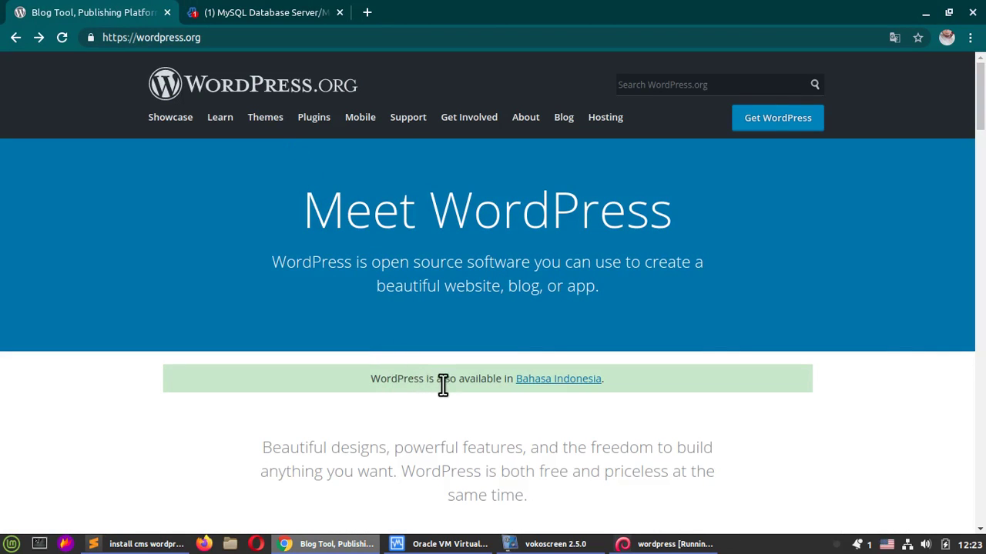
# Step: Switch WordPress.org to Bahasa Indonesia and go to its download page
pyautogui.click(581, 379)
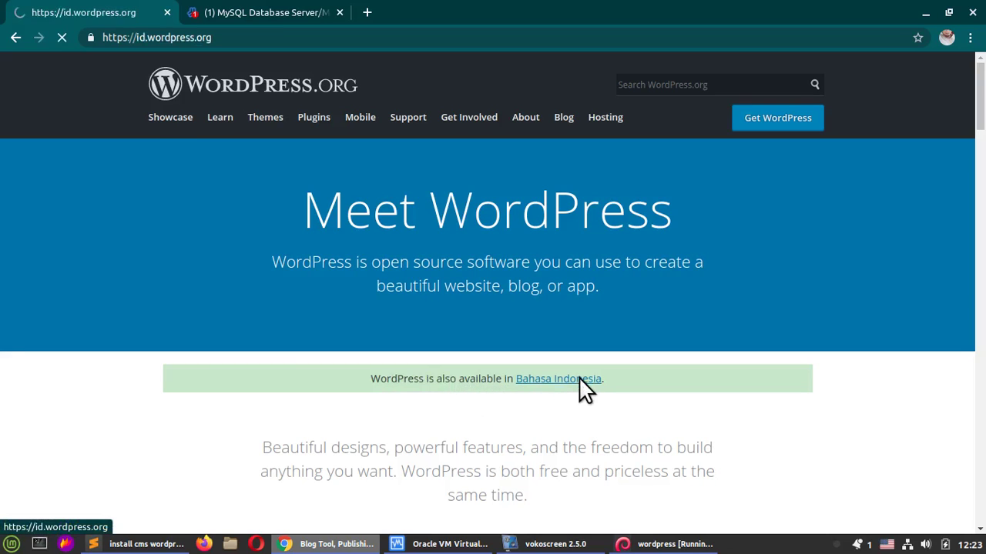
pyautogui.scroll(-3, 579, 375)
pyautogui.scroll(3, 579, 385)
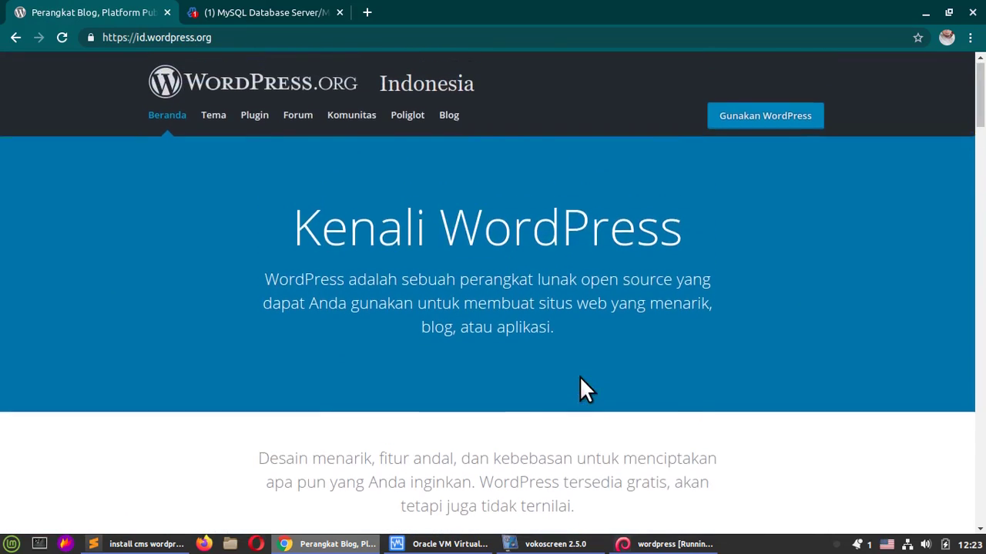
pyautogui.click(773, 114)
pyautogui.scroll(-8, 656, 194)
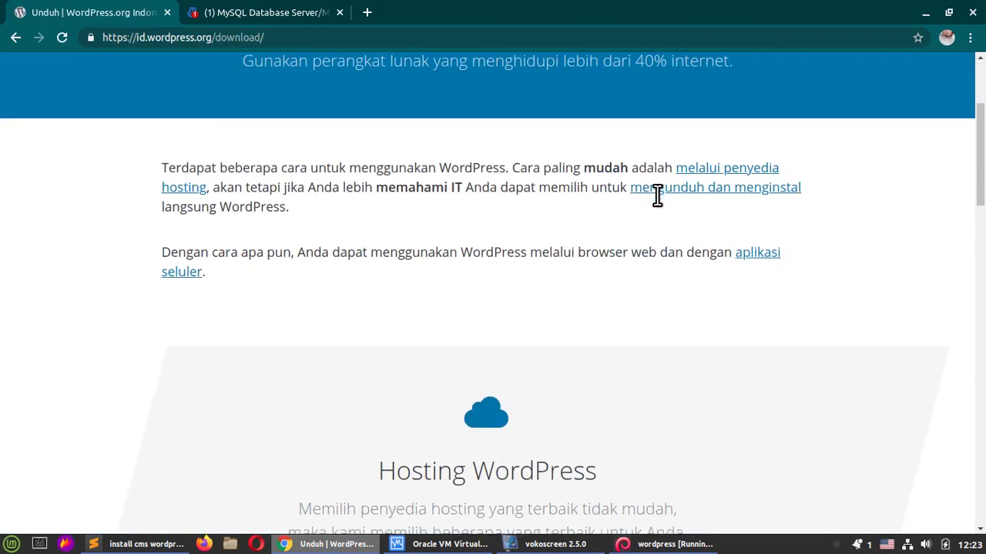
pyautogui.scroll(-4, 656, 194)
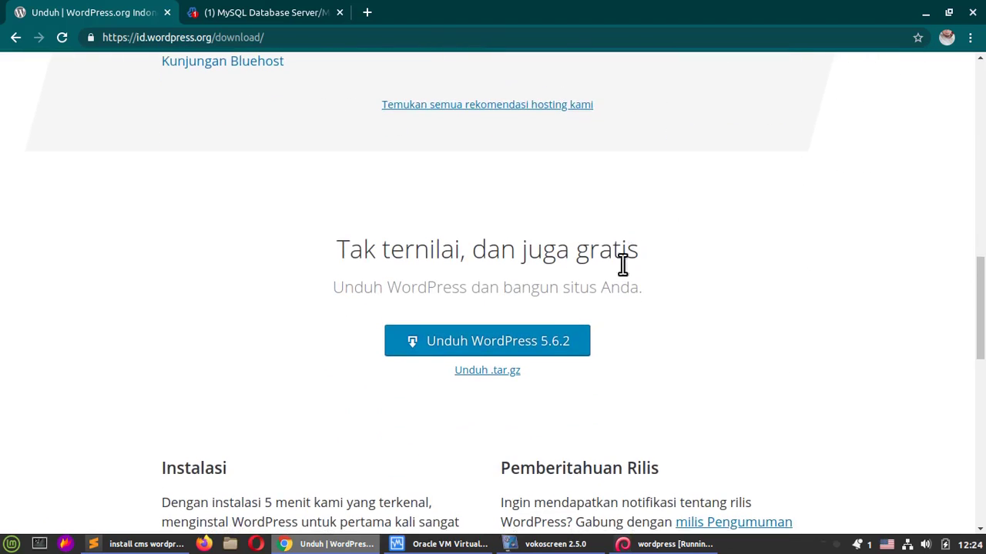
# Step: Save the WordPress 5.6.2 zip into Downloads/Compressed and dismiss the popup
pyautogui.click(567, 347)
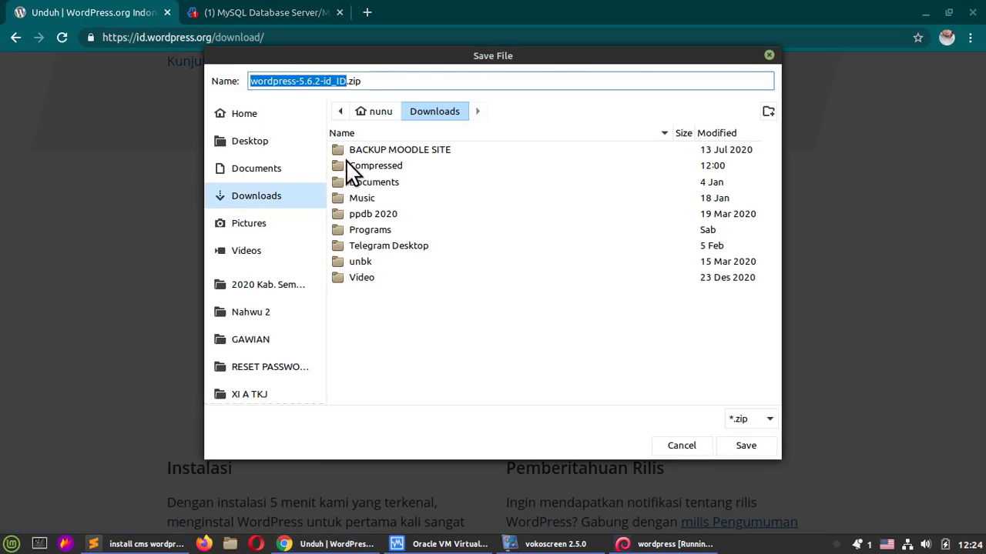
pyautogui.click(378, 167)
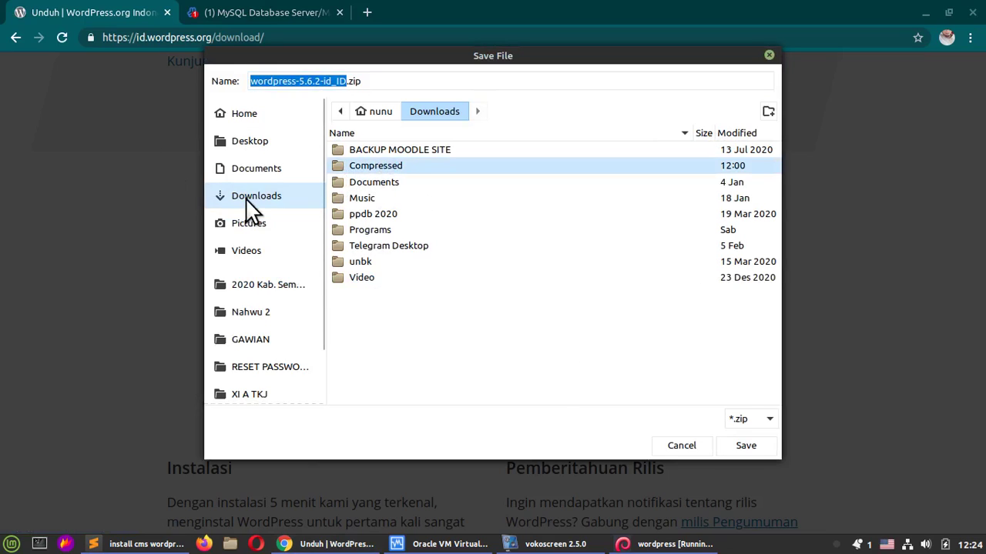
pyautogui.click(244, 198)
pyautogui.click(362, 167)
pyautogui.doubleClick(365, 171)
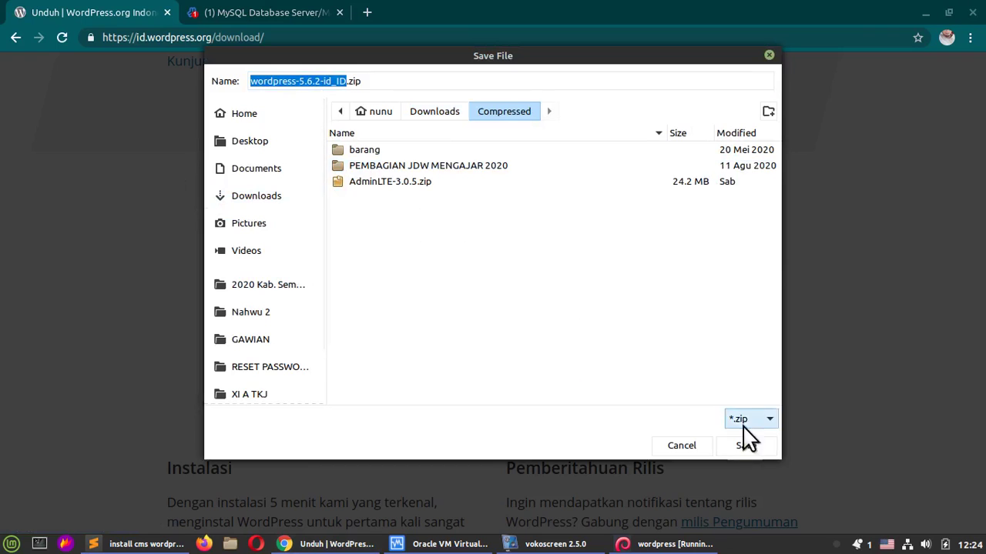
pyautogui.click(759, 446)
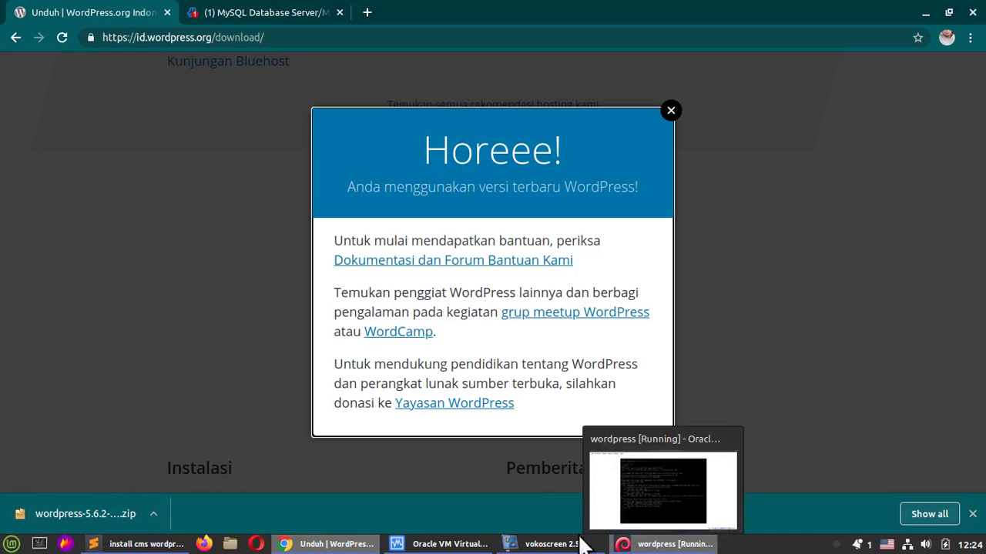
pyautogui.click(151, 354)
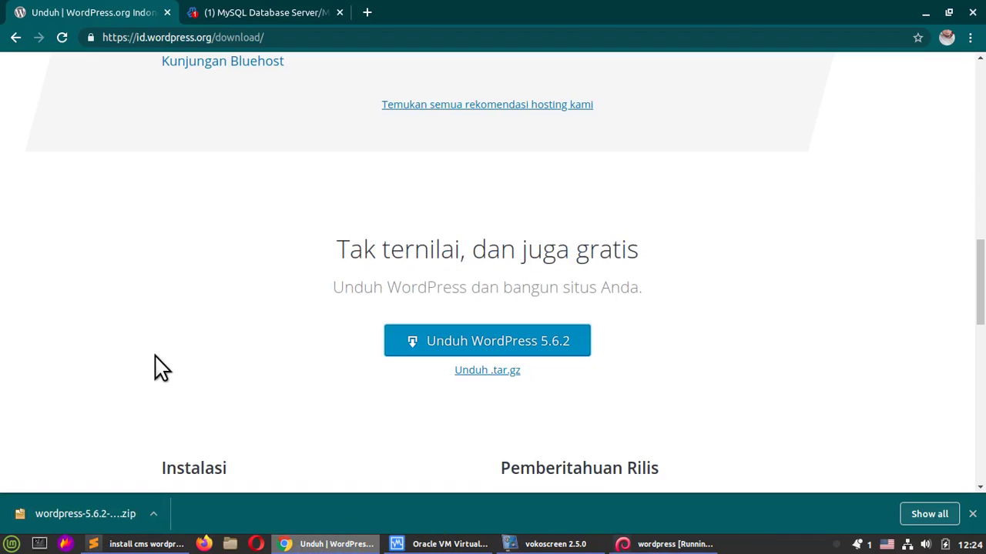
# Step: Open Webmin's Upload and Download module on its Upload to server page
pyautogui.click(208, 10)
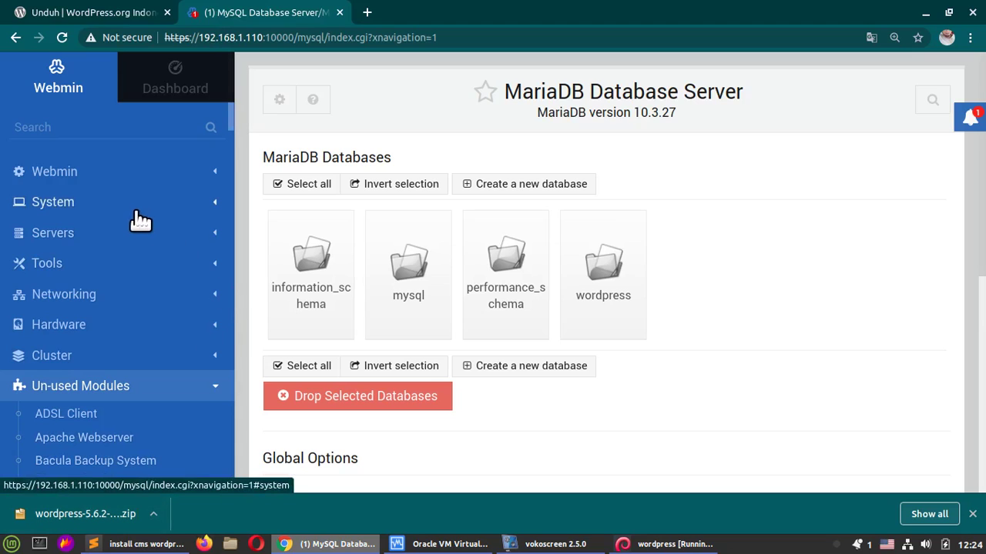
pyautogui.click(117, 388)
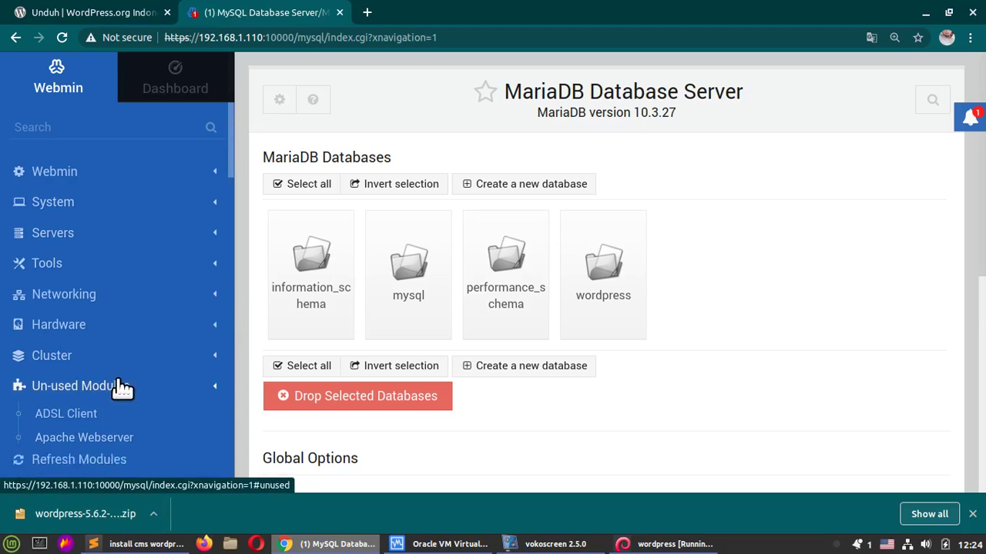
pyautogui.click(77, 264)
pyautogui.scroll(-2, 91, 308)
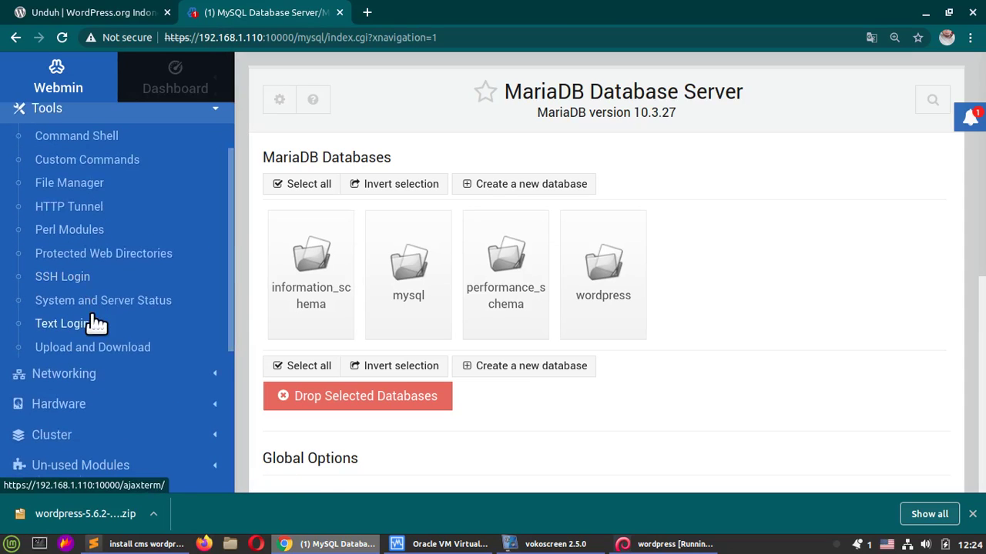
pyautogui.scroll(2, 113, 352)
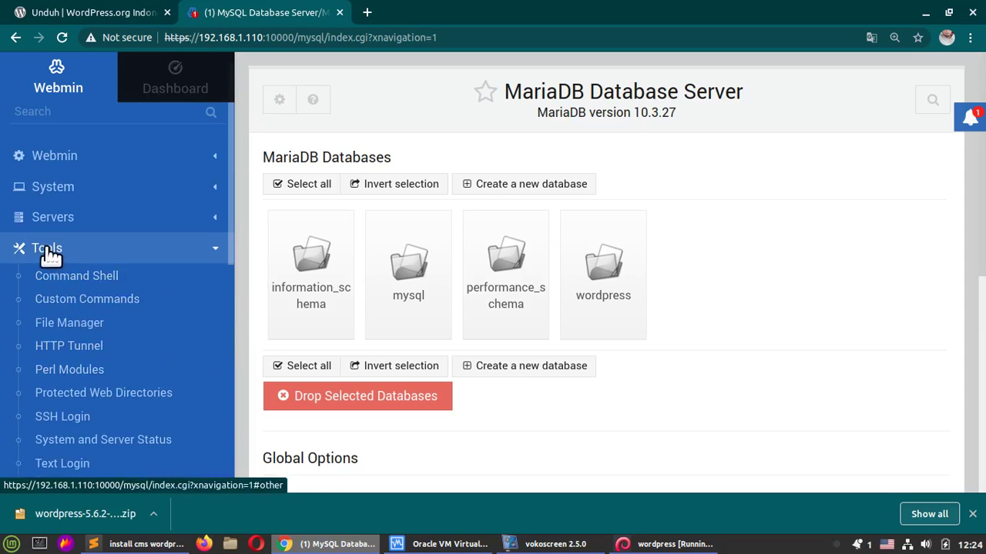
pyautogui.scroll(-1, 150, 353)
pyautogui.scroll(-2, 123, 331)
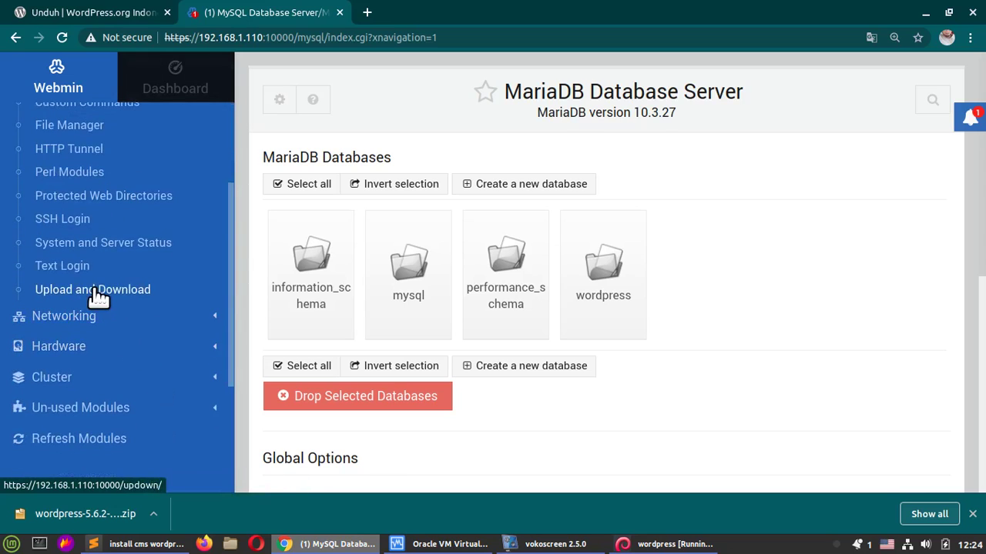
pyautogui.click(123, 291)
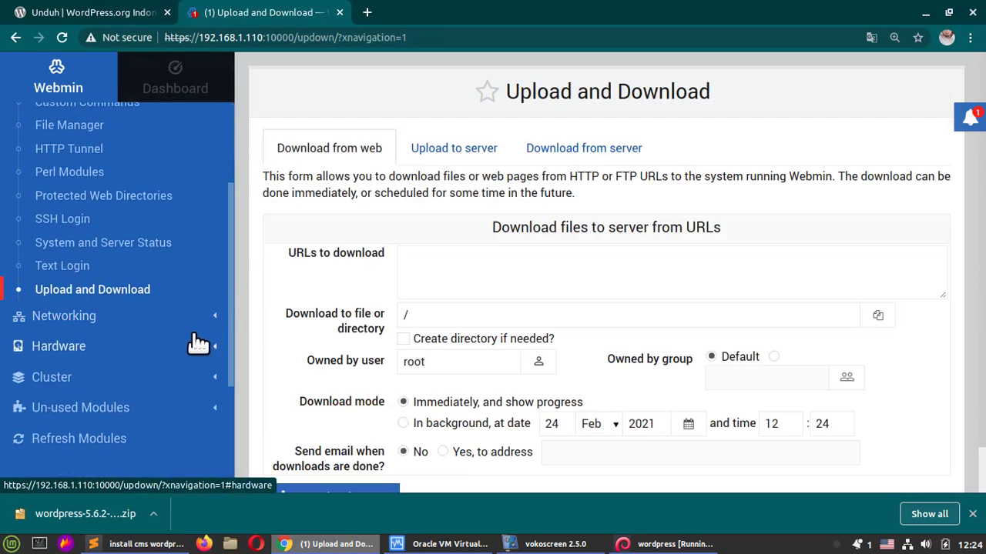
pyautogui.click(453, 158)
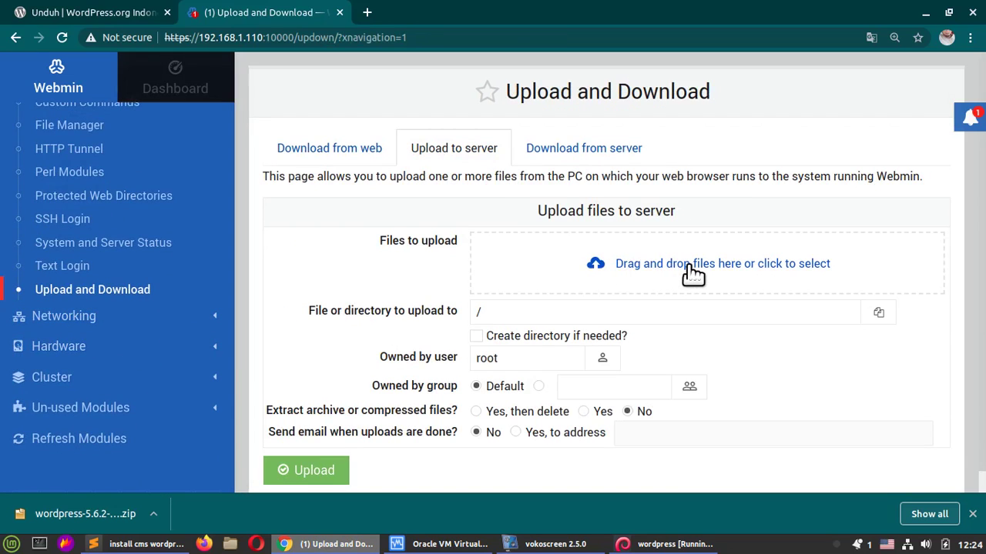
# Step: Choose wordpress-5.6.2-id_ID.zip as the upload file and /var/www/html as the destination
pyautogui.click(693, 274)
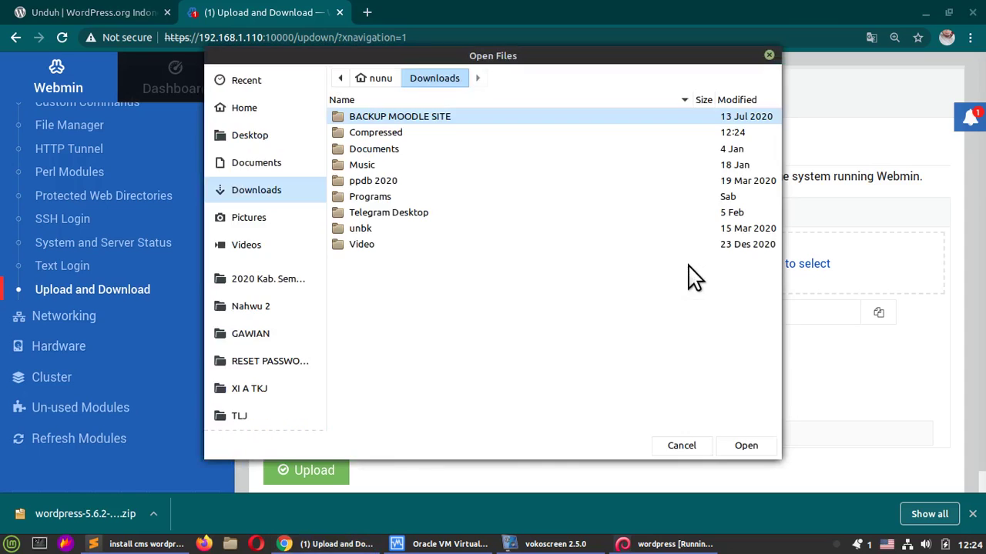
pyautogui.doubleClick(385, 138)
pyautogui.click(406, 229)
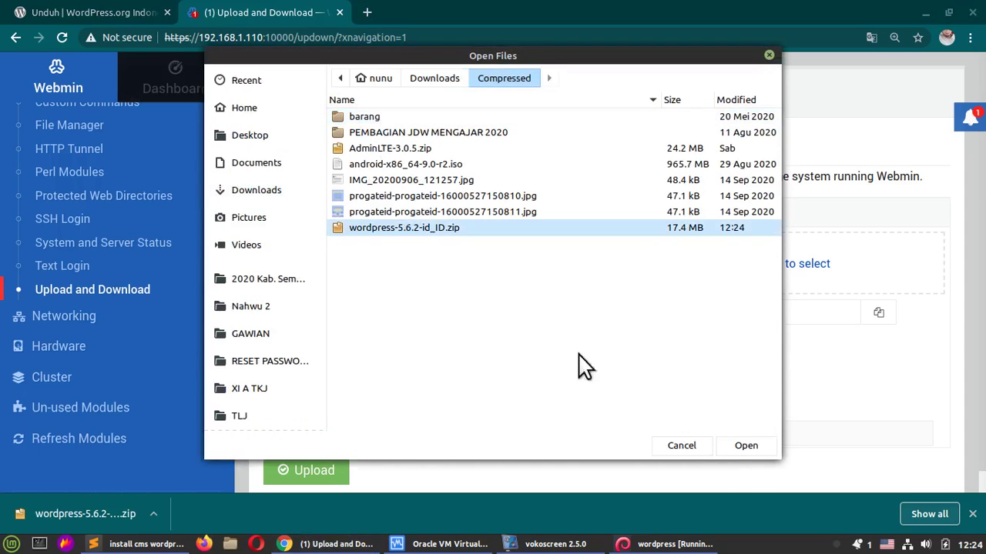
pyautogui.click(751, 448)
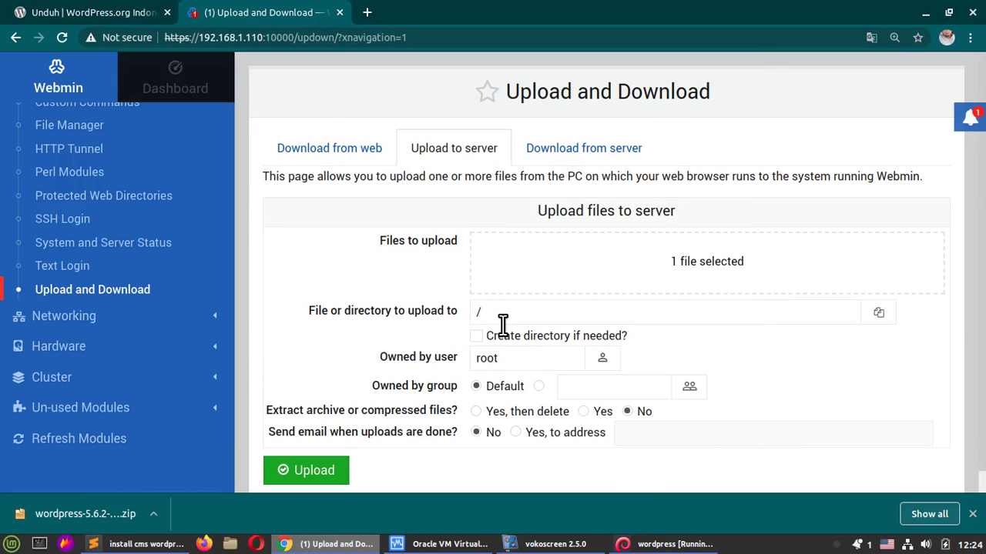
pyautogui.click(878, 312)
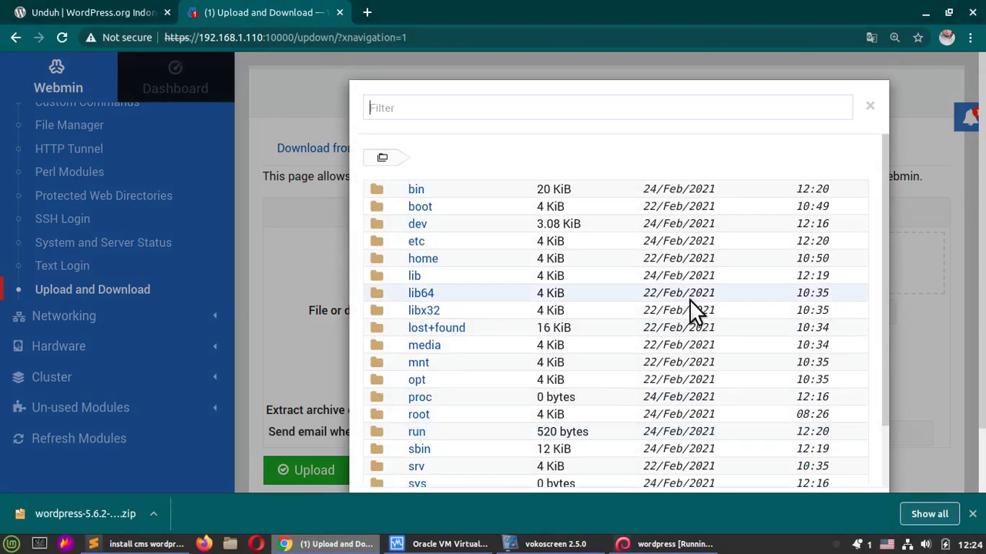
pyautogui.scroll(-1, 560, 264)
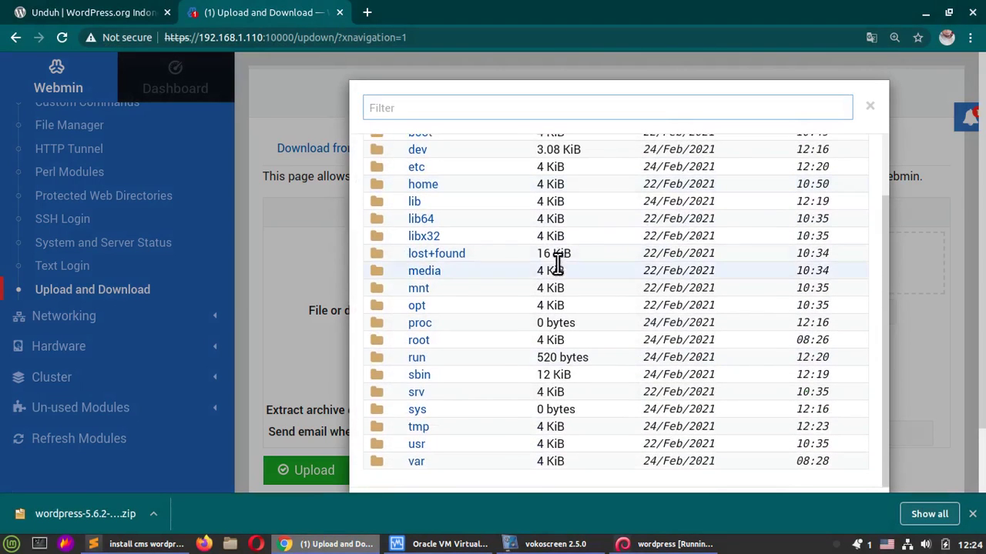
pyautogui.click(417, 462)
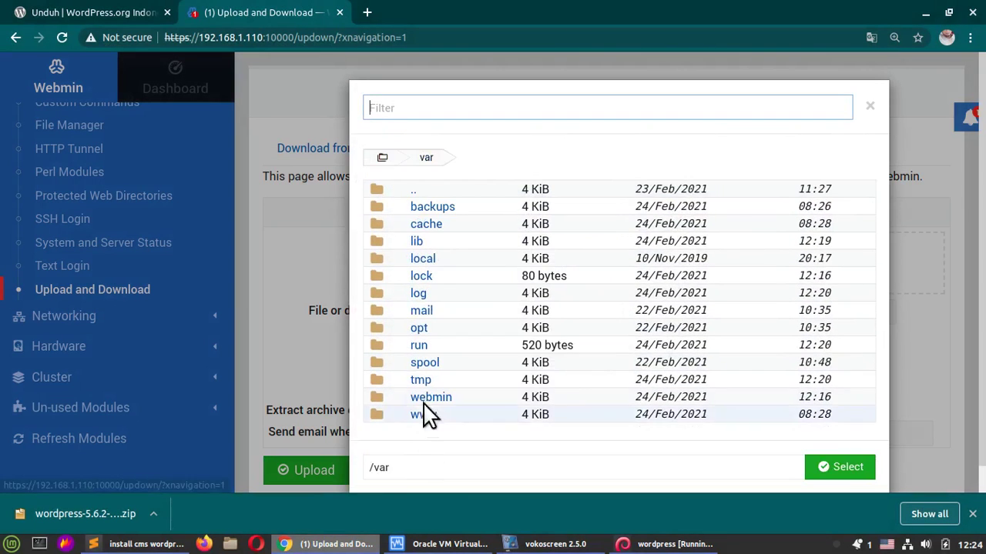
pyautogui.click(427, 415)
pyautogui.click(433, 209)
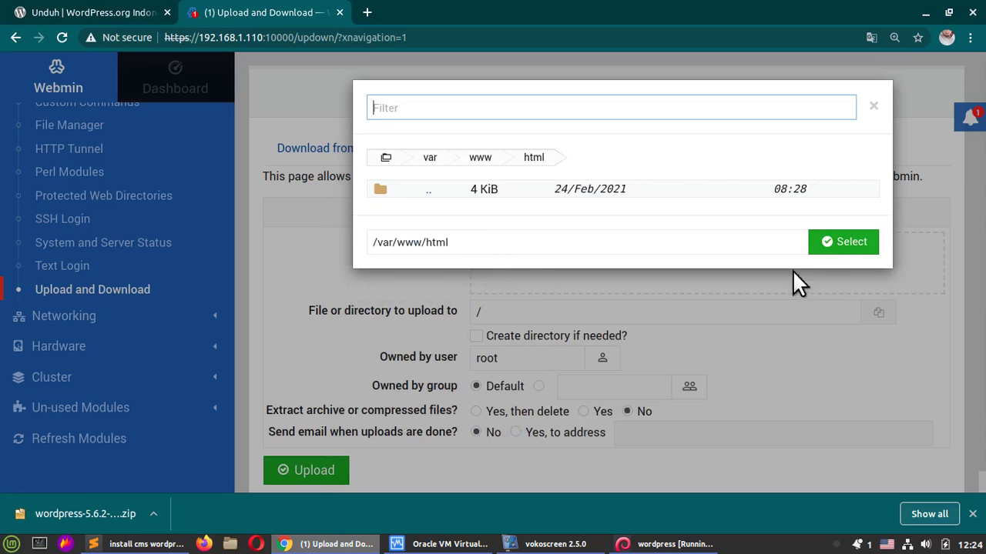
pyautogui.click(845, 243)
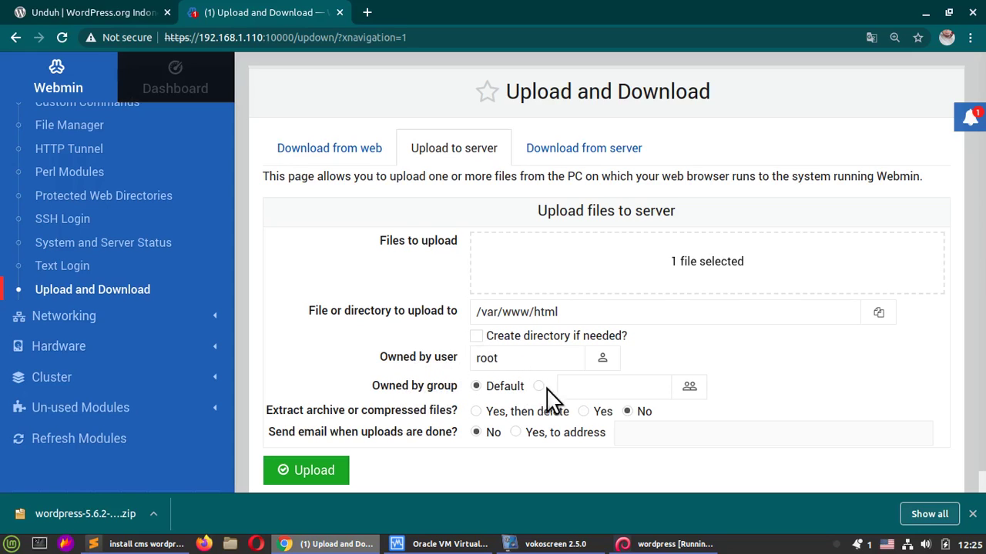
# Step: Set the owning group to www-data, then upload with extract-then-delete
pyautogui.click(689, 390)
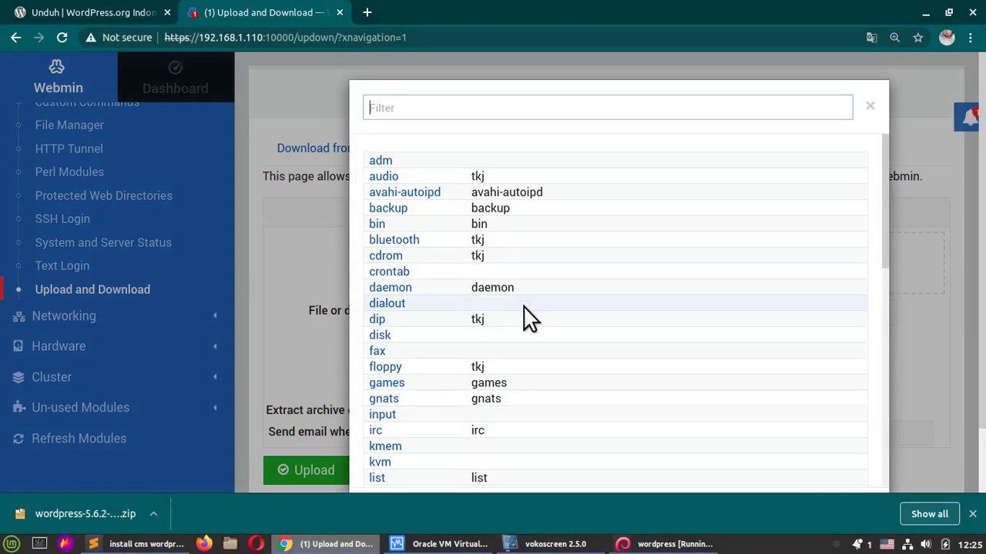
pyautogui.scroll(-2, 516, 346)
pyautogui.scroll(-8, 478, 385)
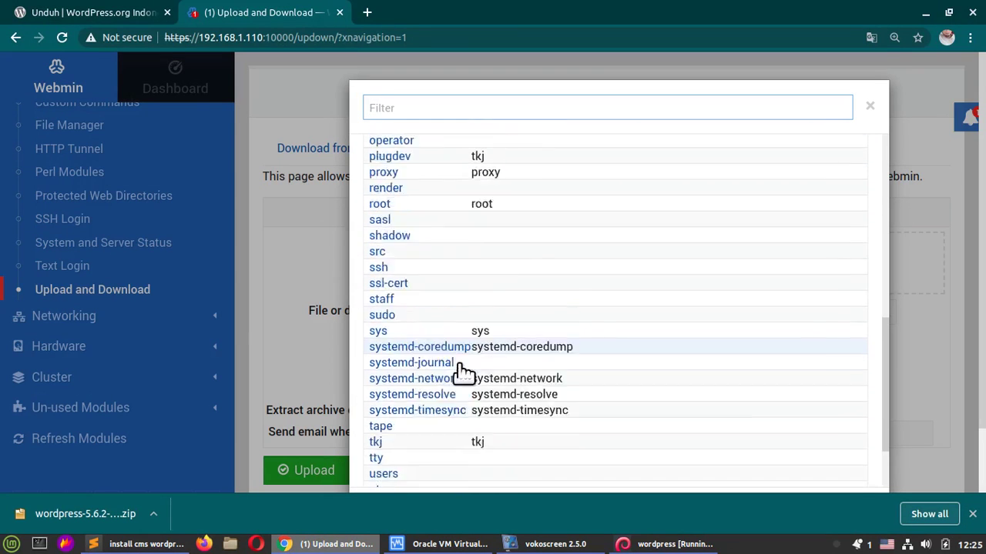
pyautogui.click(407, 390)
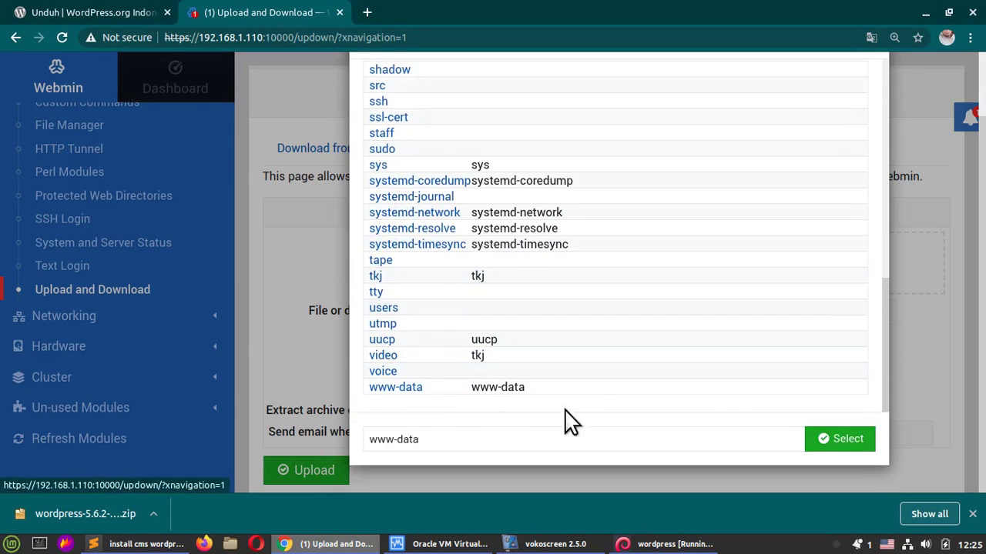
pyautogui.click(861, 441)
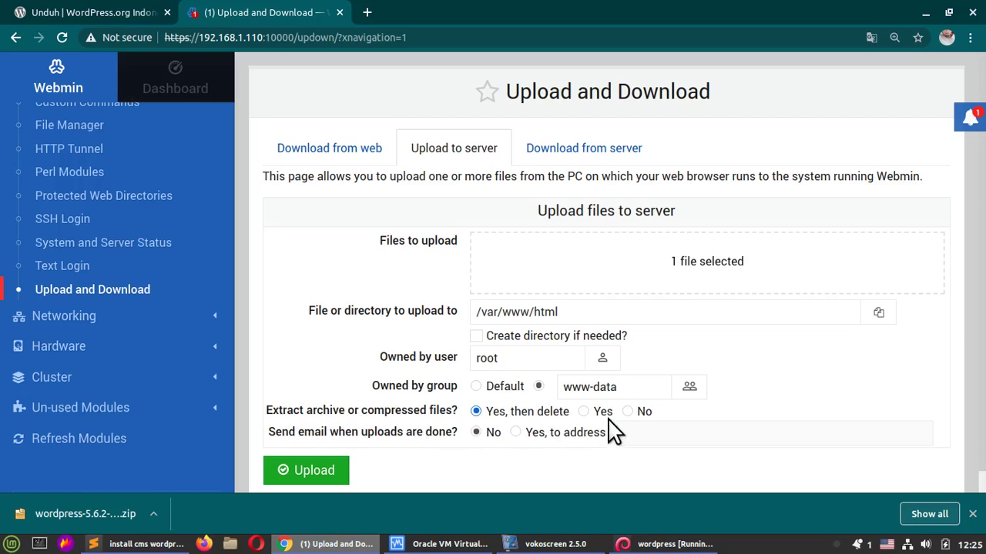
pyautogui.click(322, 470)
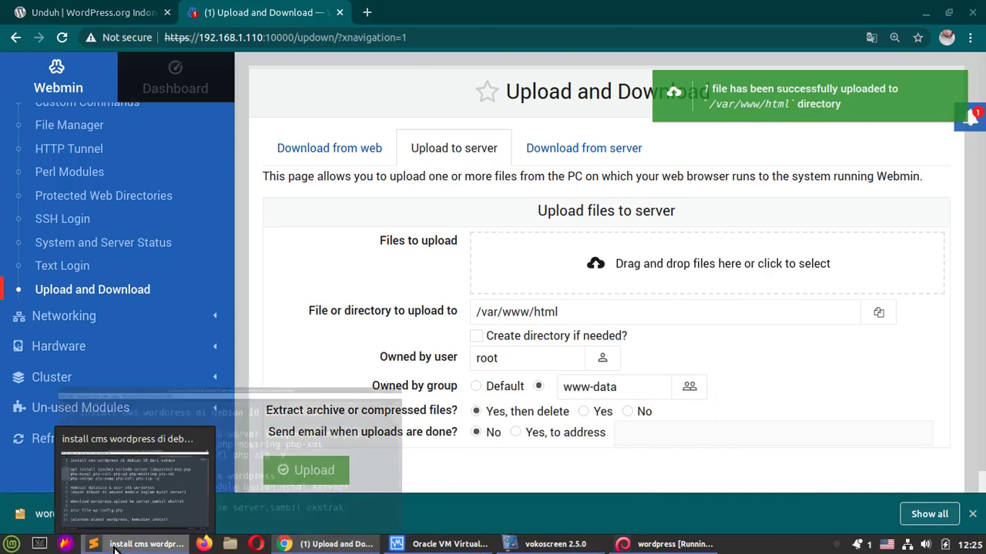
# Step: Check the installation notes, then open Webmin's File Manager
pyautogui.click(139, 544)
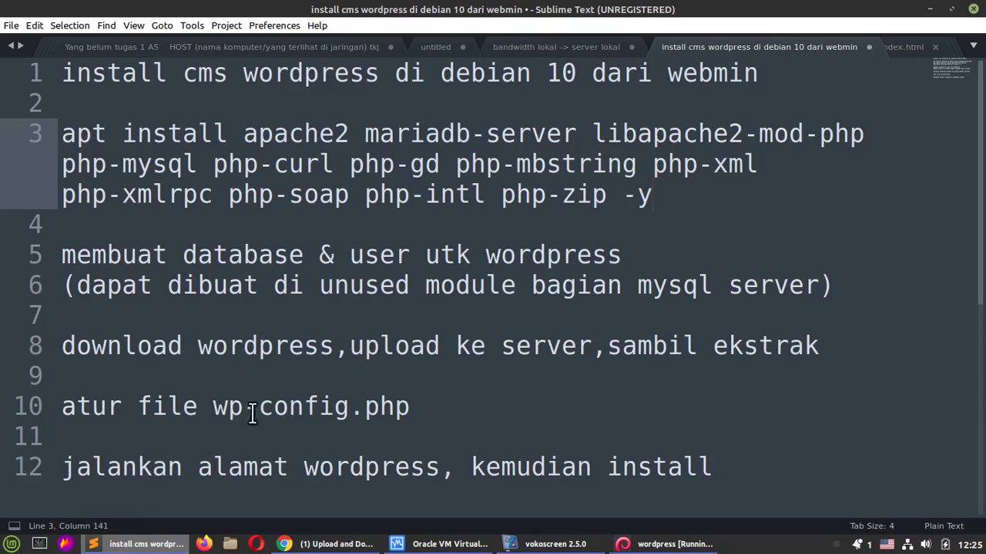
pyautogui.click(929, 9)
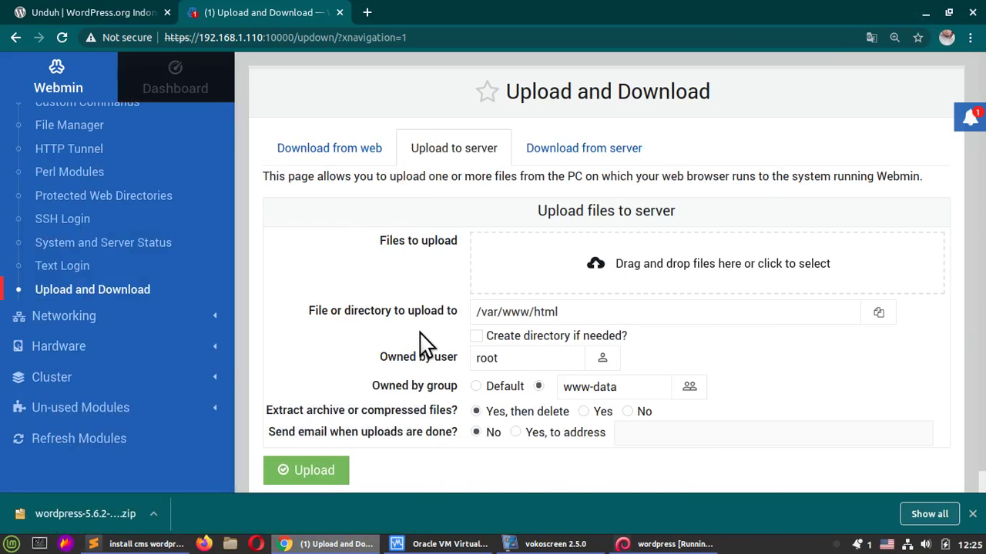
pyautogui.scroll(4, 115, 308)
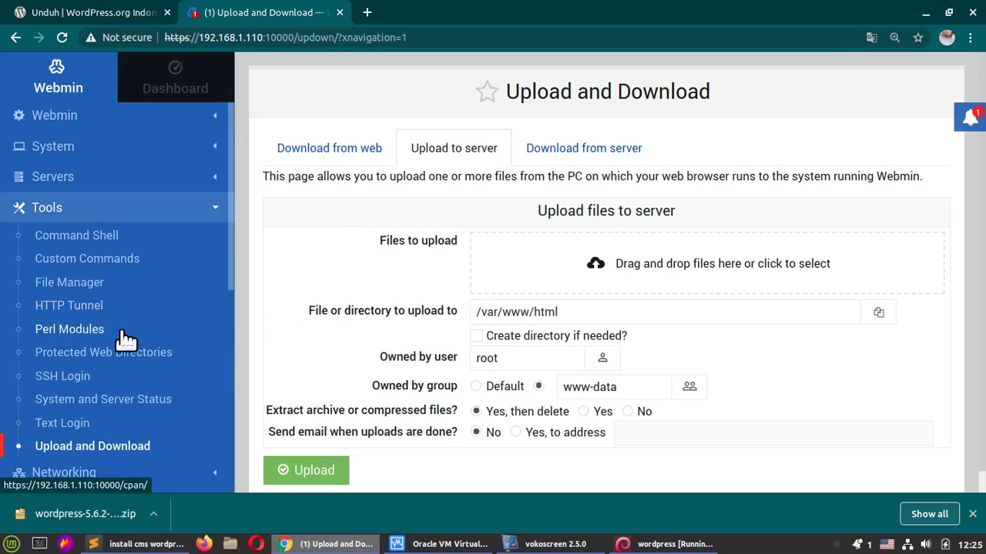
pyautogui.click(64, 285)
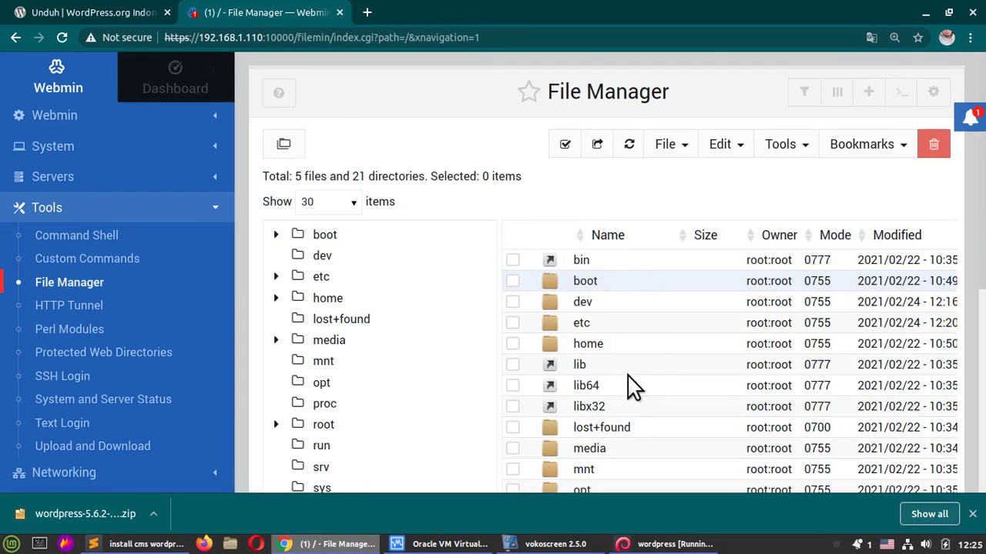
# Step: Browse down to /var/www/html/wordpress and zoom in to read the file names
pyautogui.scroll(-5, 627, 385)
pyautogui.doubleClick(579, 302)
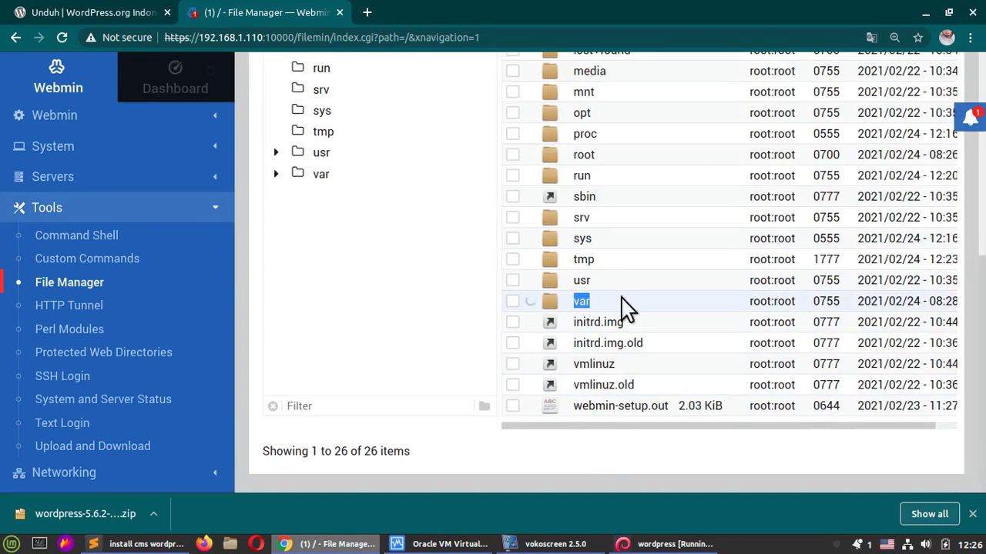
pyautogui.scroll(-3, 612, 294)
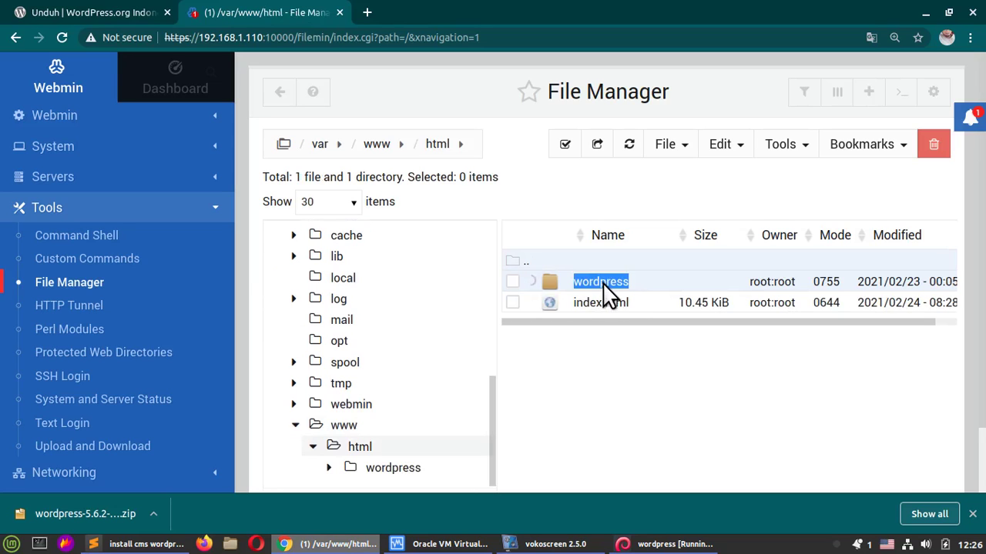
pyautogui.scroll(-3, 616, 297)
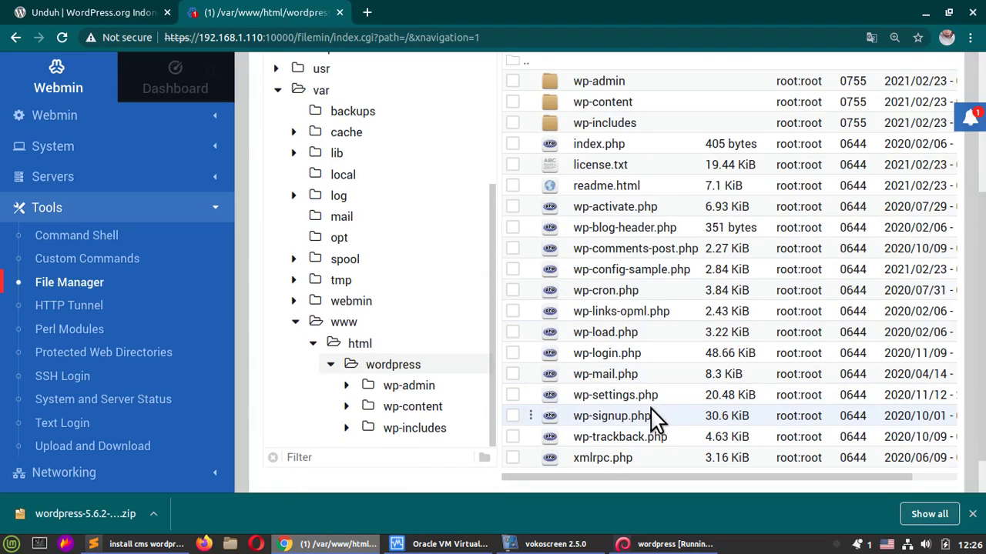
pyautogui.hotkey('ctrl', '+')
pyautogui.hotkey('ctrl', '+')
pyautogui.scroll(-1, 598, 305)
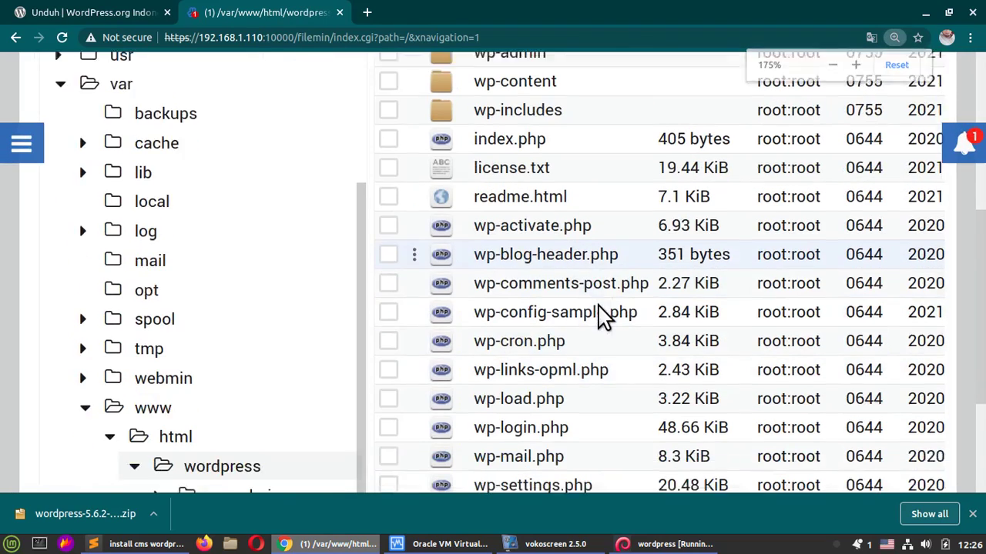
pyautogui.scroll(-2, 600, 315)
pyautogui.scroll(2, 598, 315)
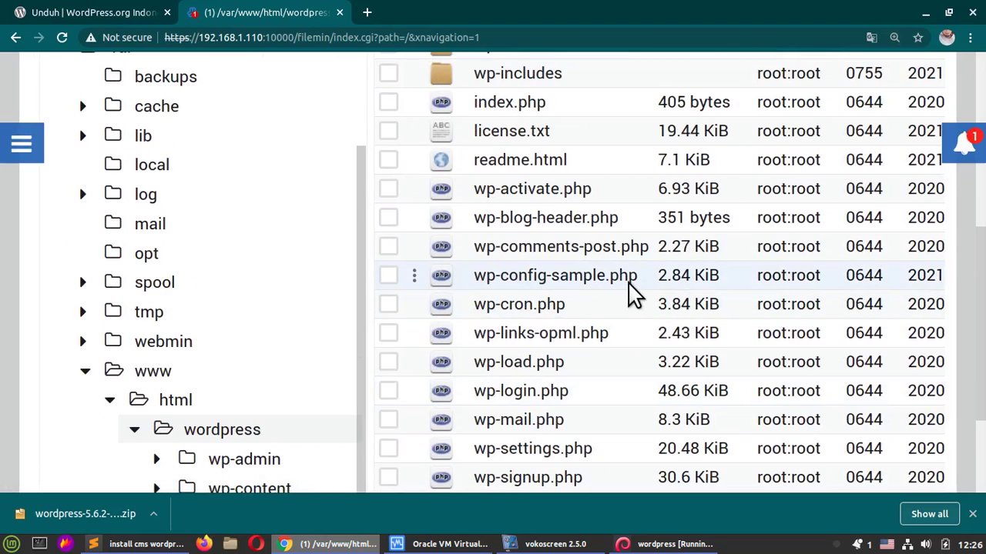
# Step: Rename wp-config-sample.php to wp-config.php by deleting '-sample'
pyautogui.rightClick(562, 285)
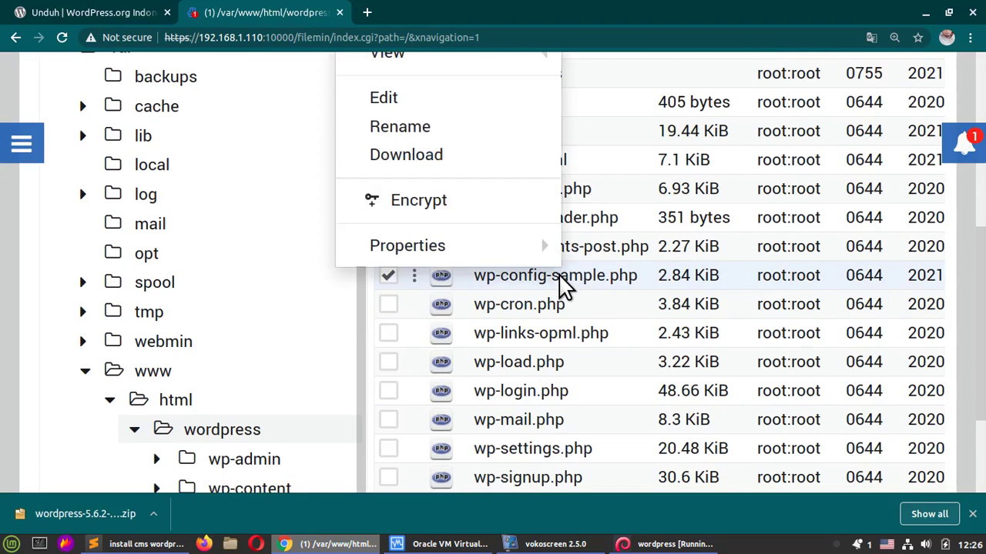
pyautogui.scroll(1, 508, 254)
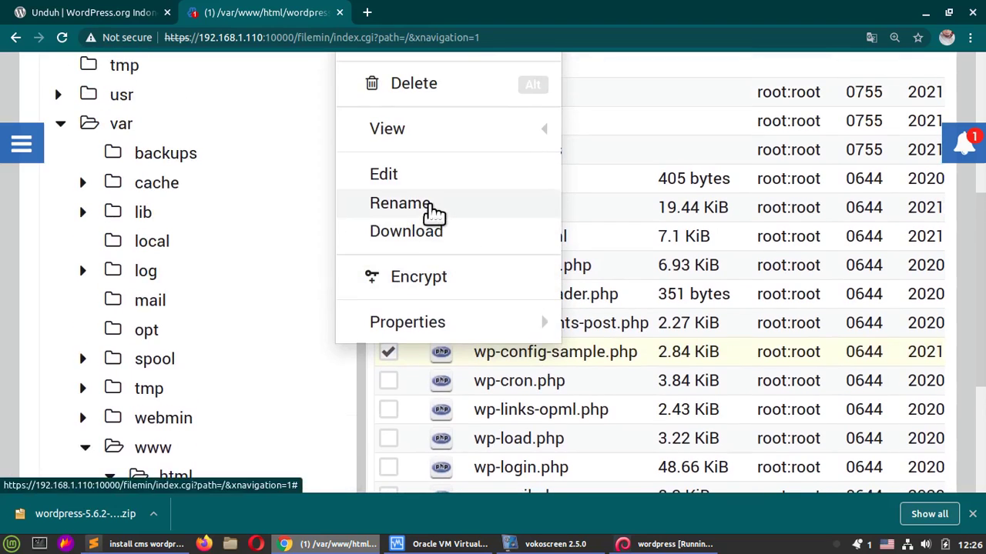
pyautogui.click(434, 211)
pyautogui.click(247, 240)
pyautogui.doubleClick(247, 242)
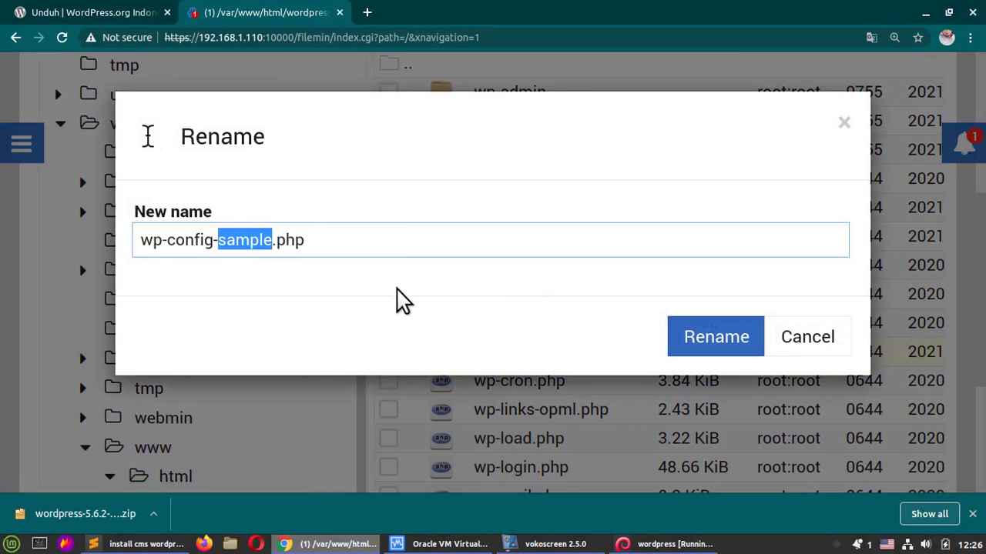
pyautogui.press('BackSpace')
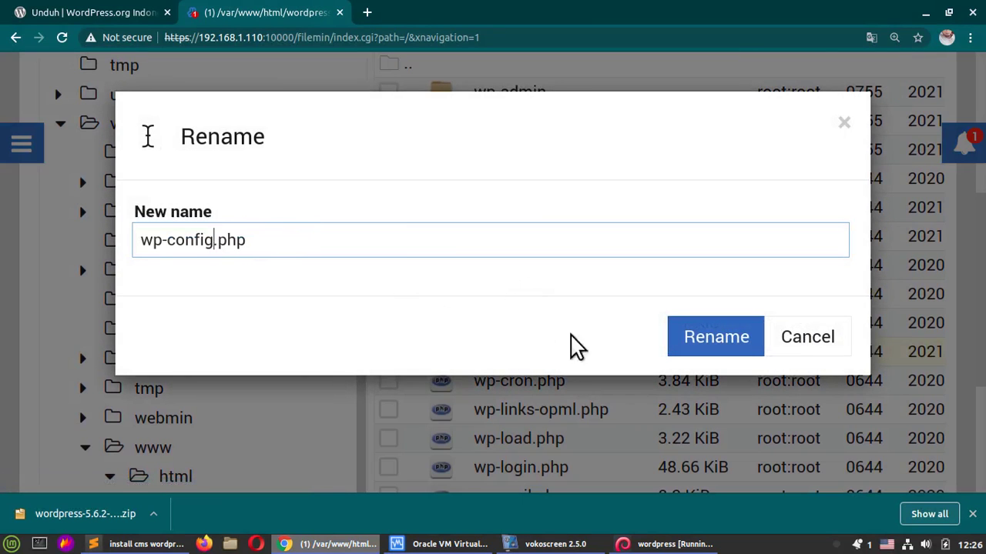
pyautogui.click(732, 342)
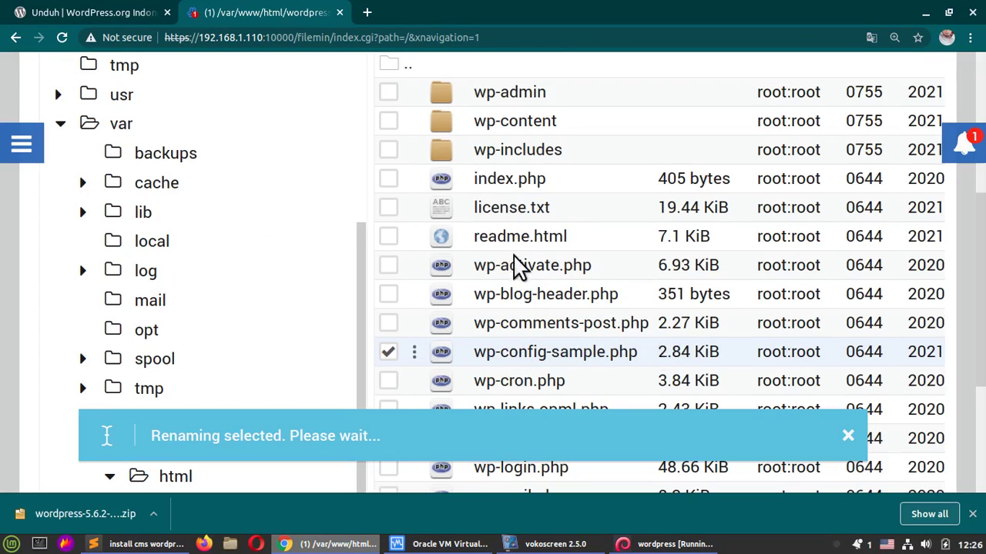
# Step: Open wp-config.php in the editor
pyautogui.scroll(-2, 509, 362)
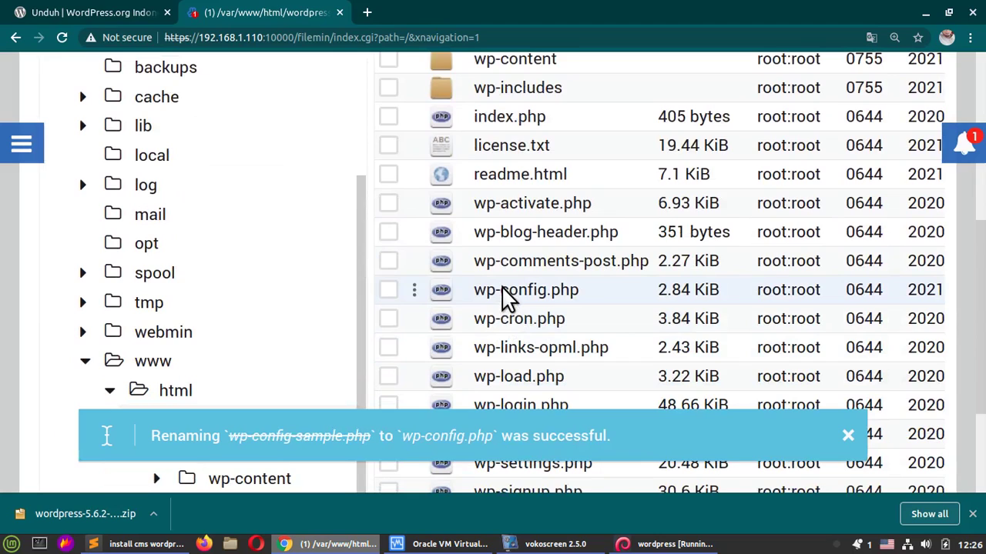
pyautogui.rightClick(504, 297)
pyautogui.scroll(1, 378, 191)
pyautogui.click(378, 191)
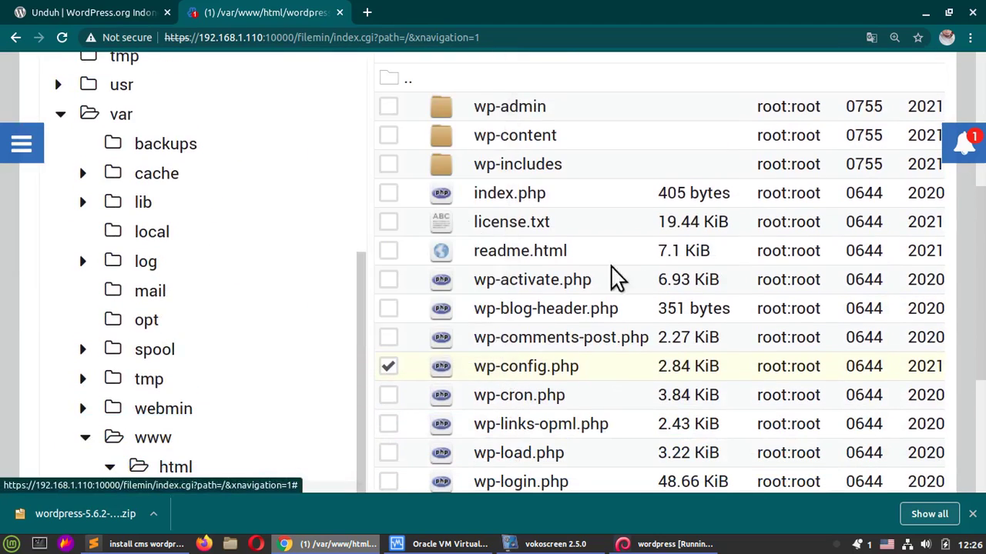
# Step: Set DB_NAME and DB_USER in wp-config.php to wordpress
pyautogui.scroll(-4, 561, 275)
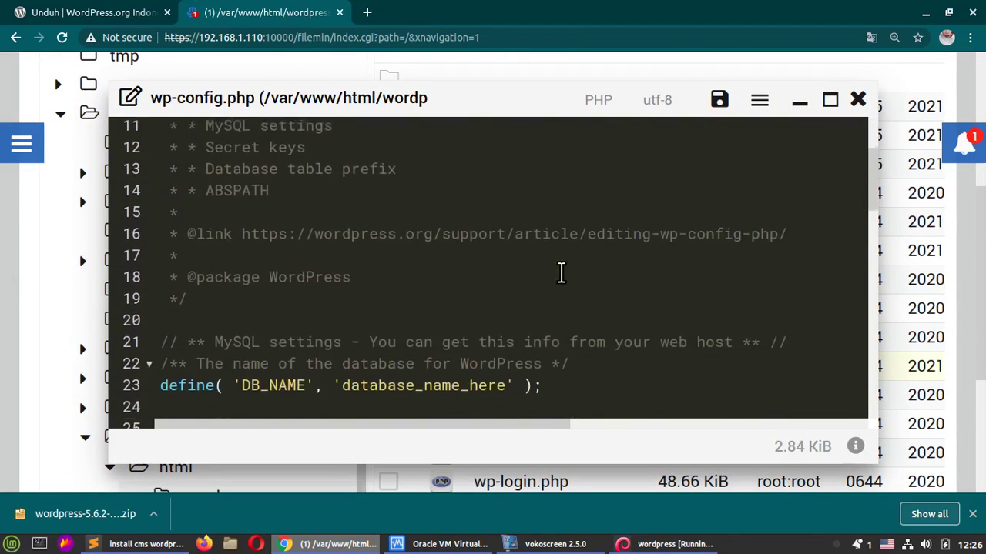
pyautogui.scroll(-2, 561, 275)
pyautogui.moveTo(342, 266); pyautogui.dragTo(509, 273)
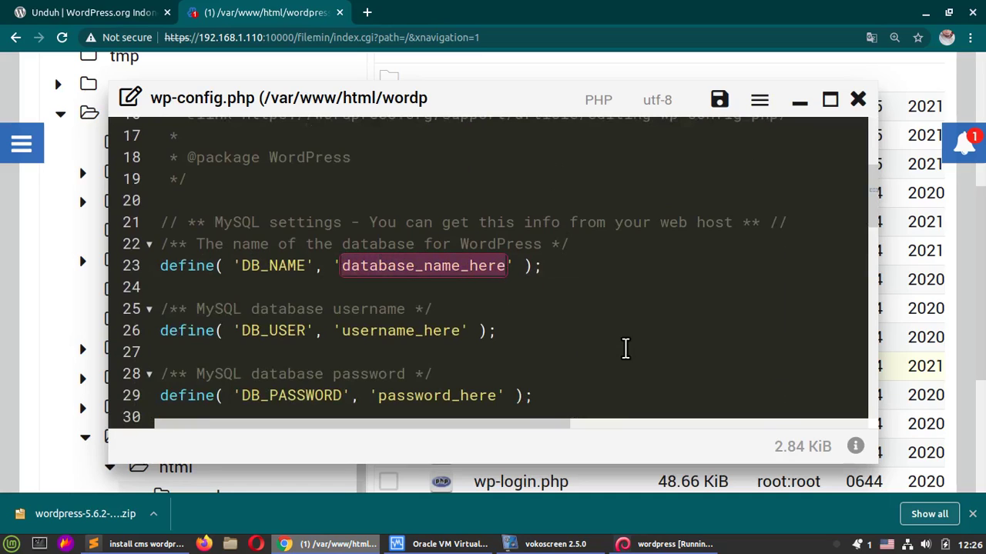
pyautogui.write('wordpress')
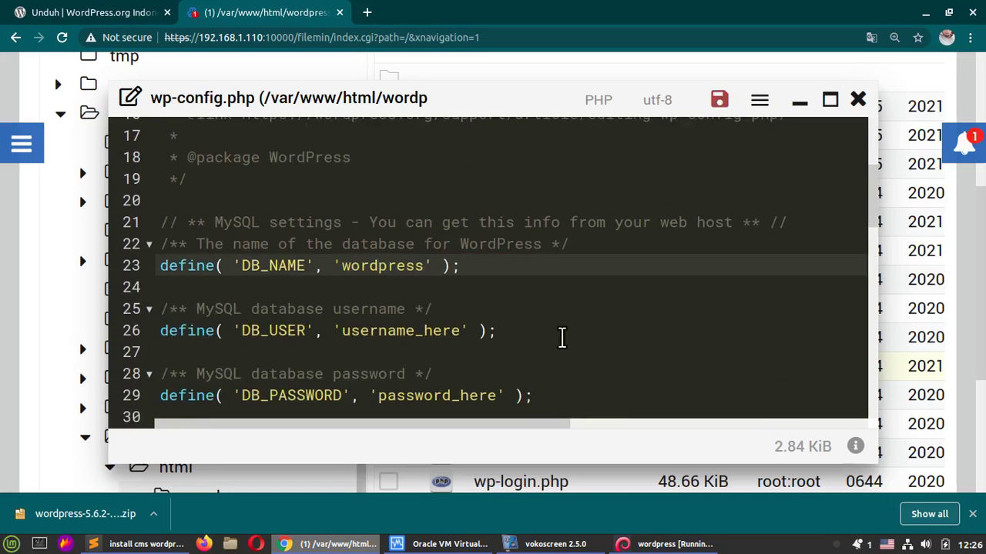
pyautogui.moveTo(343, 332); pyautogui.dragTo(460, 338)
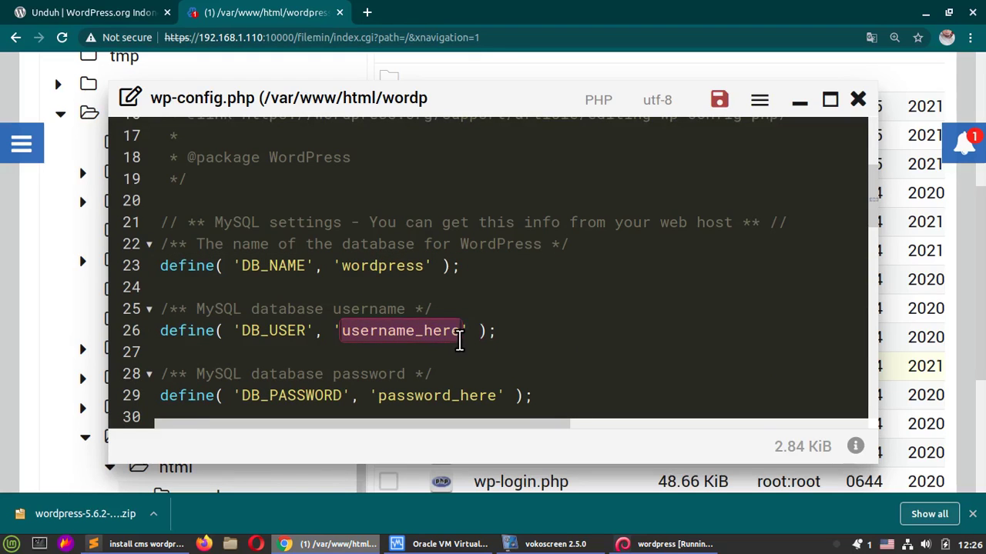
pyautogui.write('wordpress')
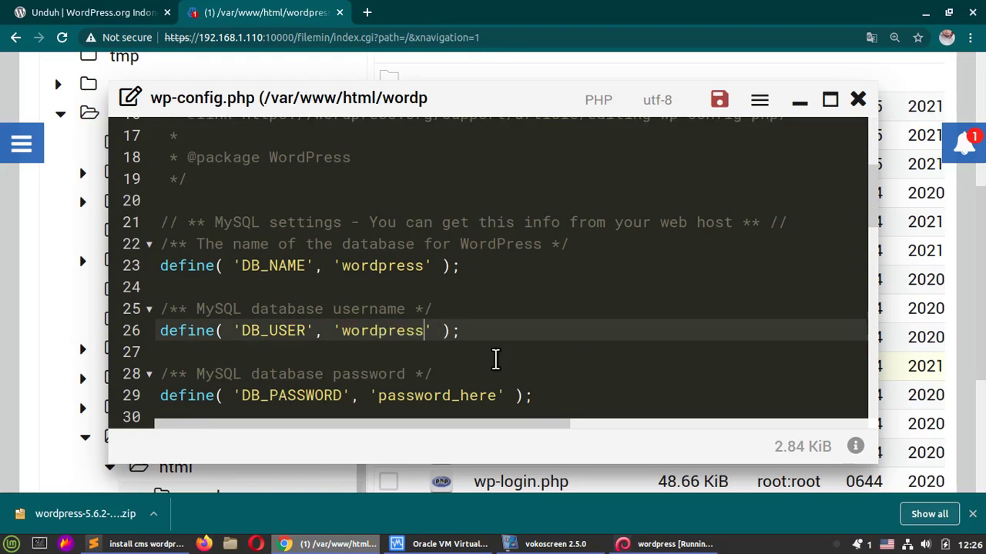
# Step: Clear the DB_PASSWORD value, then save wp-config.php and close the editor
pyautogui.scroll(-2, 495, 360)
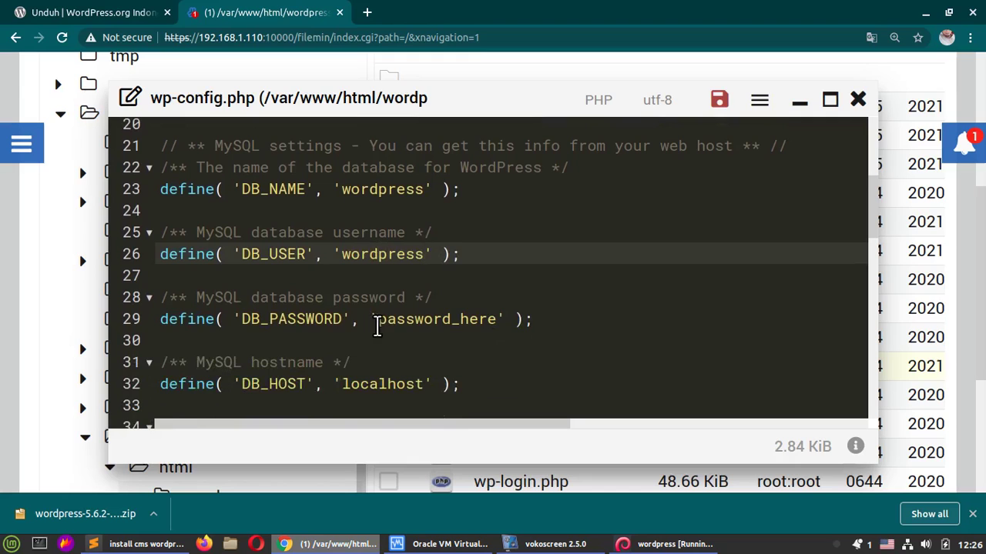
pyautogui.moveTo(377, 325); pyautogui.dragTo(497, 322)
pyautogui.press('BackSpace')
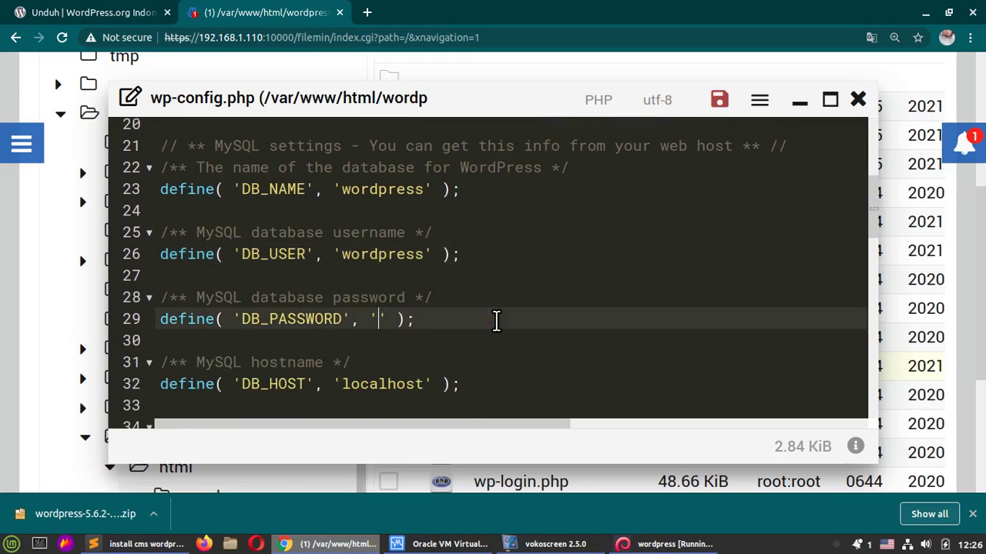
pyautogui.scroll(-5, 499, 339)
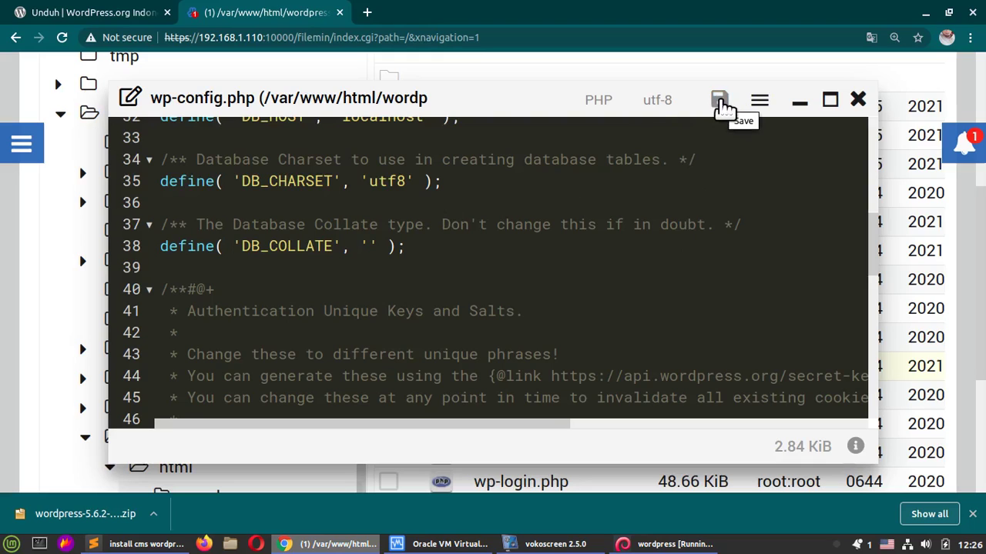
pyautogui.click(719, 101)
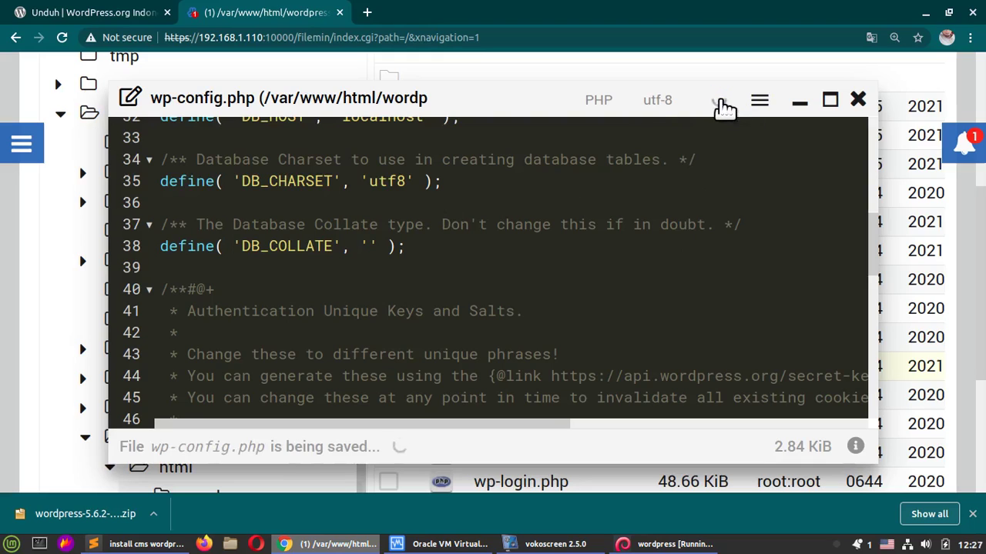
pyautogui.click(857, 102)
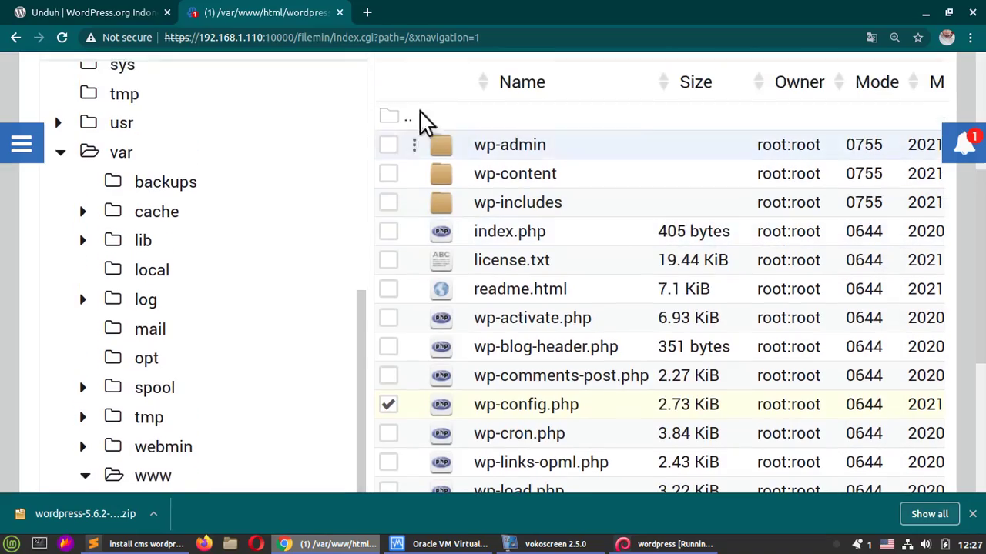
# Step: In a new tab, enter the address 192.168.1.110/wordpress, checking the notes along the way
pyautogui.click(366, 11)
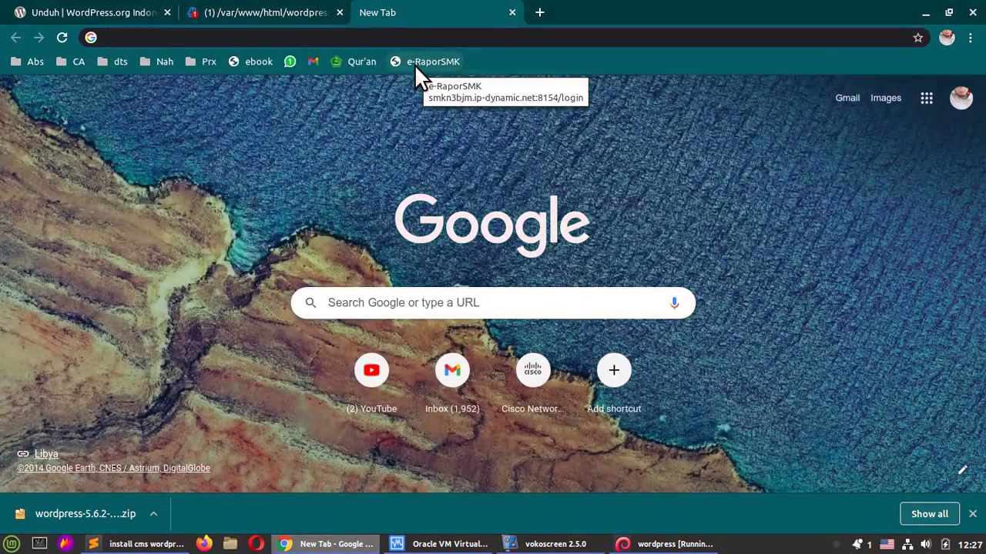
pyautogui.write('192.')
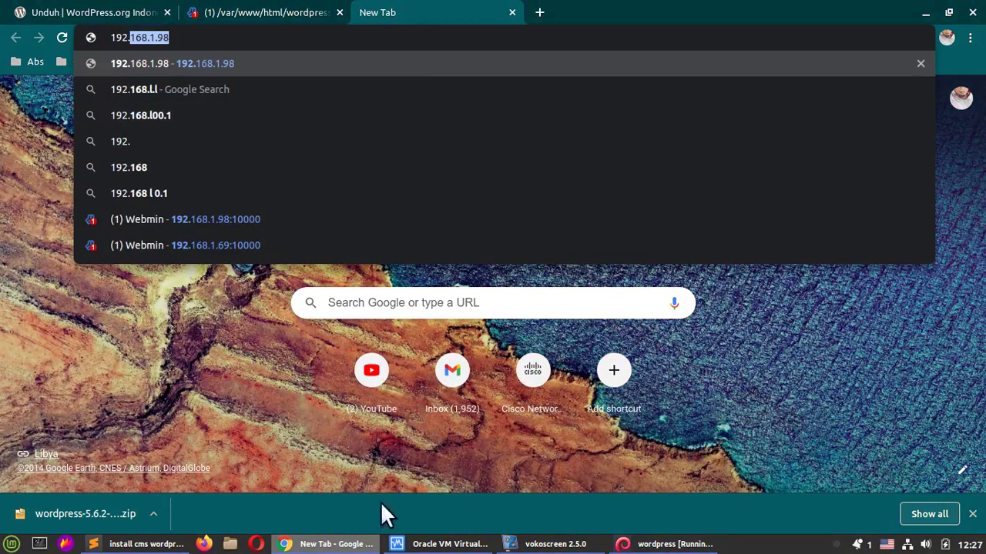
pyautogui.click(140, 547)
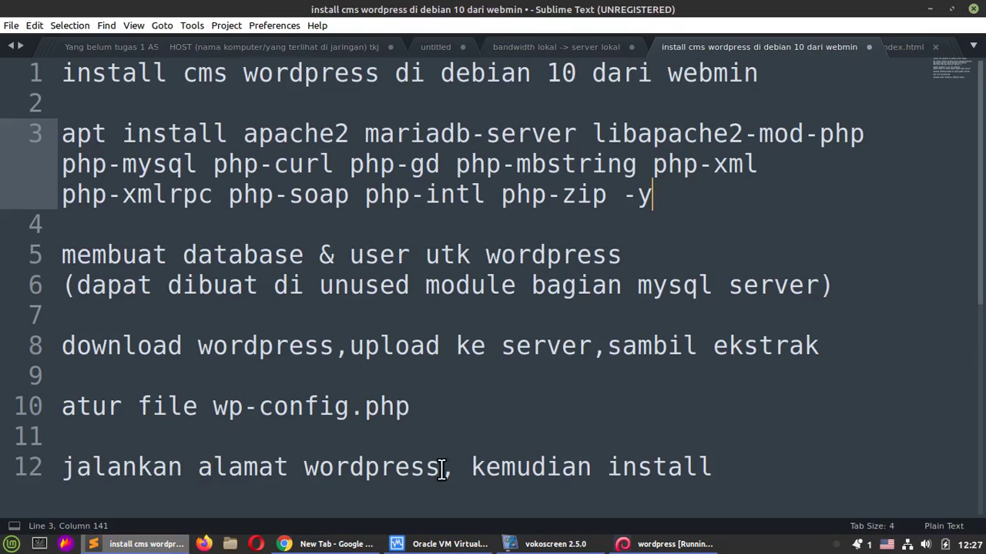
pyautogui.click(929, 9)
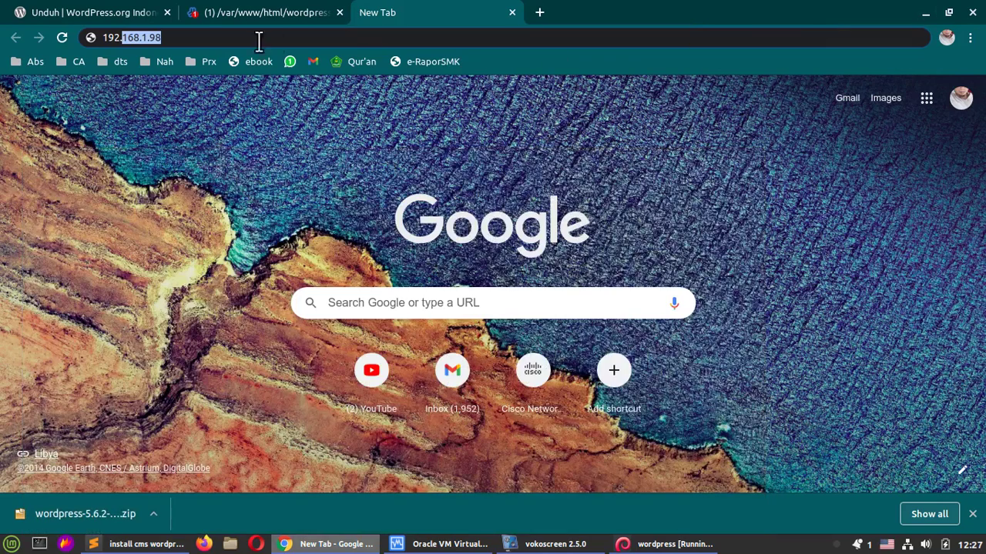
pyautogui.click(270, 11)
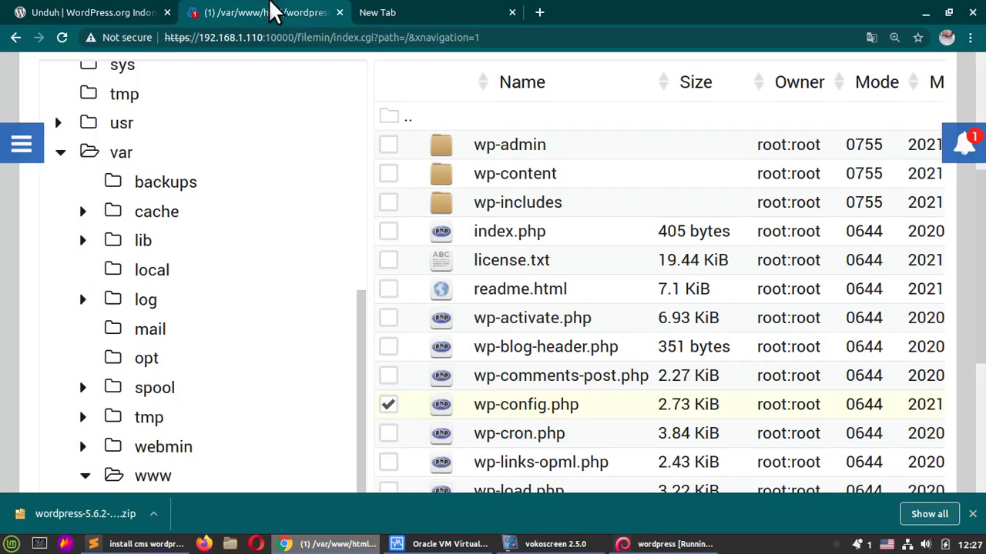
pyautogui.click(426, 8)
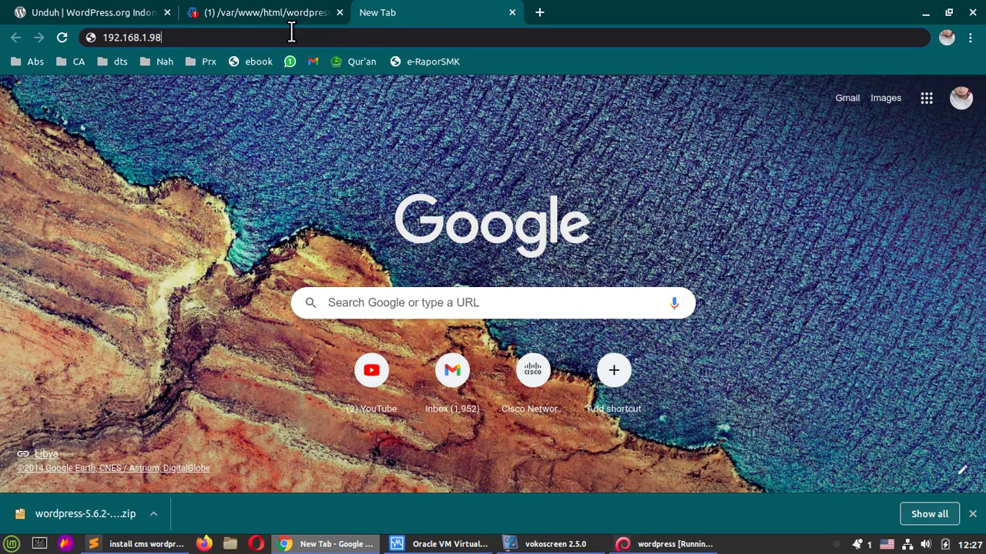
pyautogui.press('BackSpace')
pyautogui.press('BackSpace')
pyautogui.write('110')
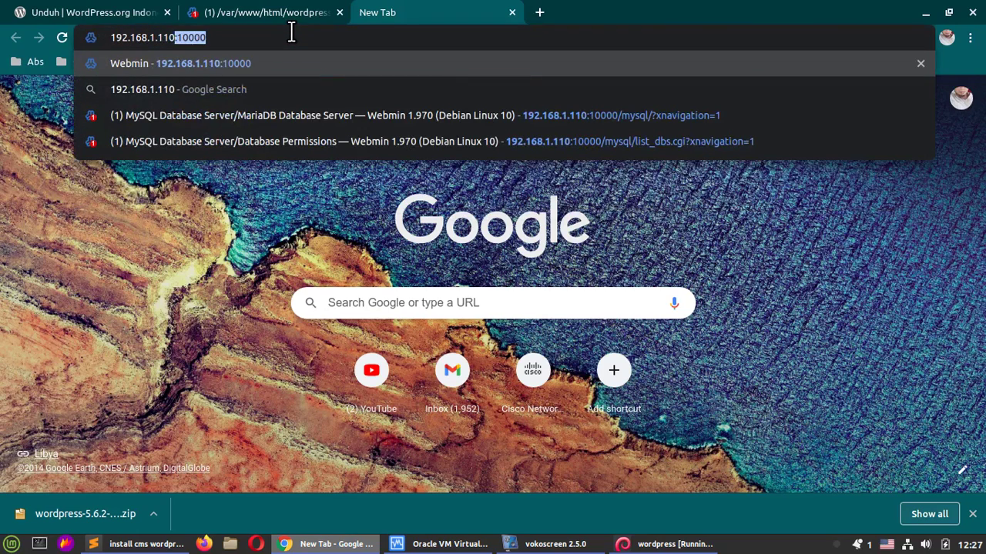
pyautogui.write('/')
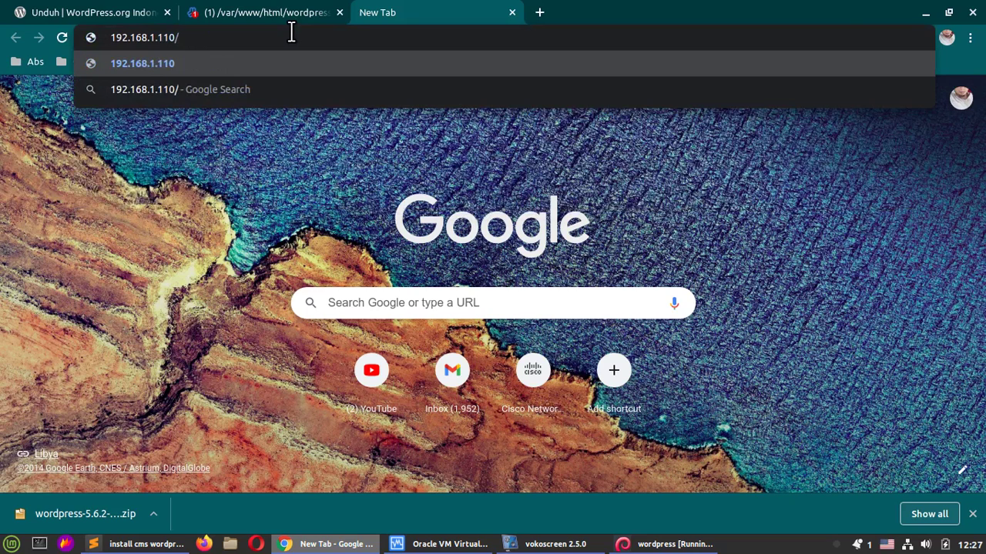
pyautogui.write('wo')
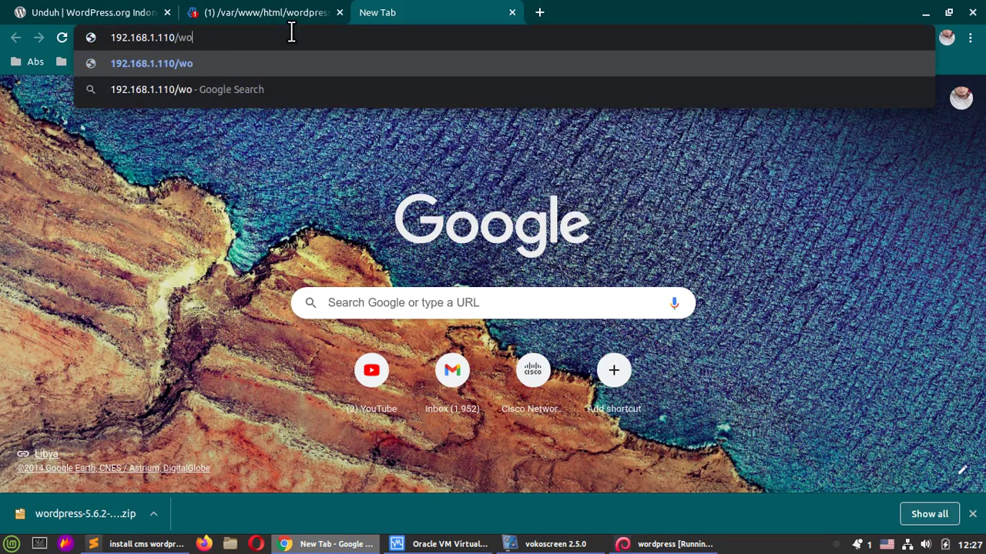
pyautogui.write('rdpress')
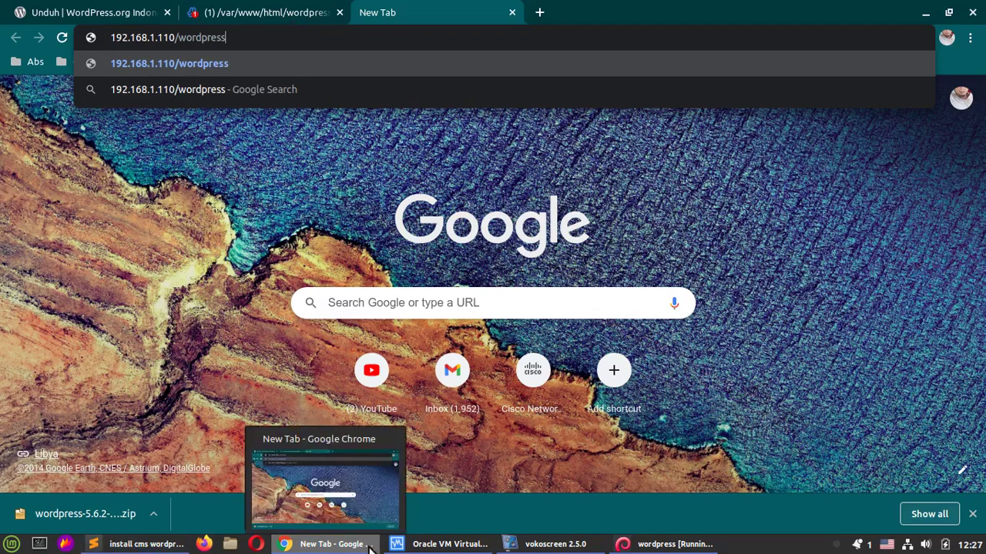
# Step: Confirm the wordpress folder name in /var/www/html, then load 192.168.1.110/wordpress
pyautogui.click(221, 6)
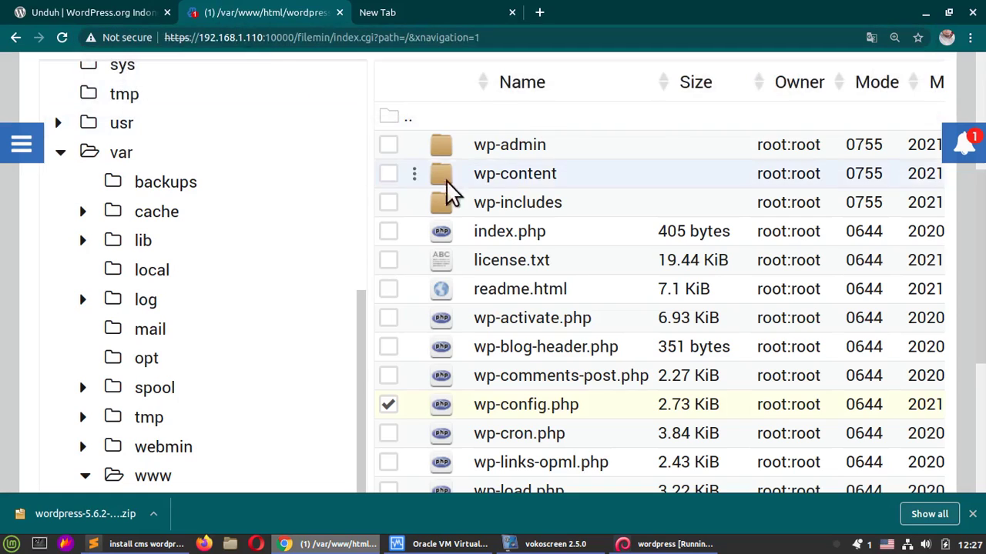
pyautogui.scroll(3, 527, 166)
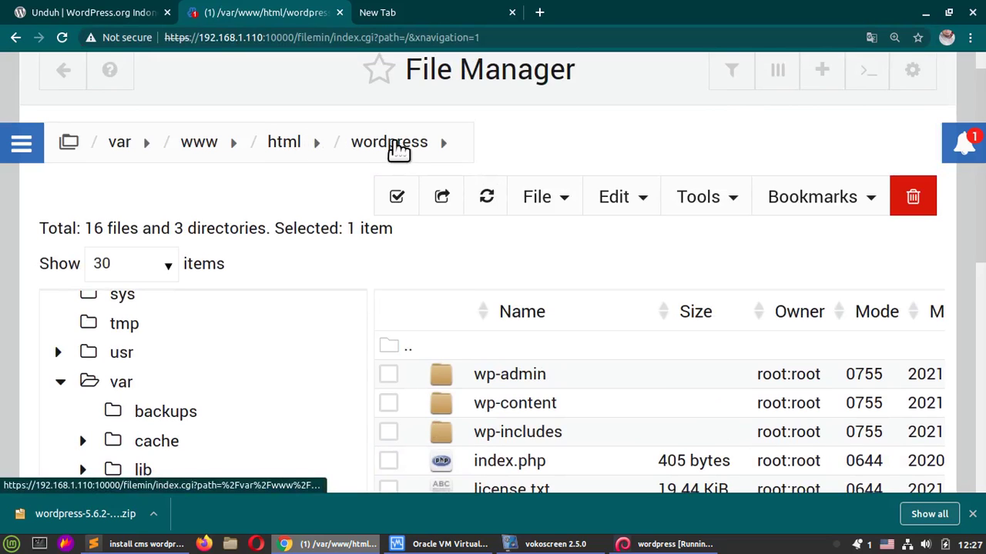
pyautogui.click(287, 145)
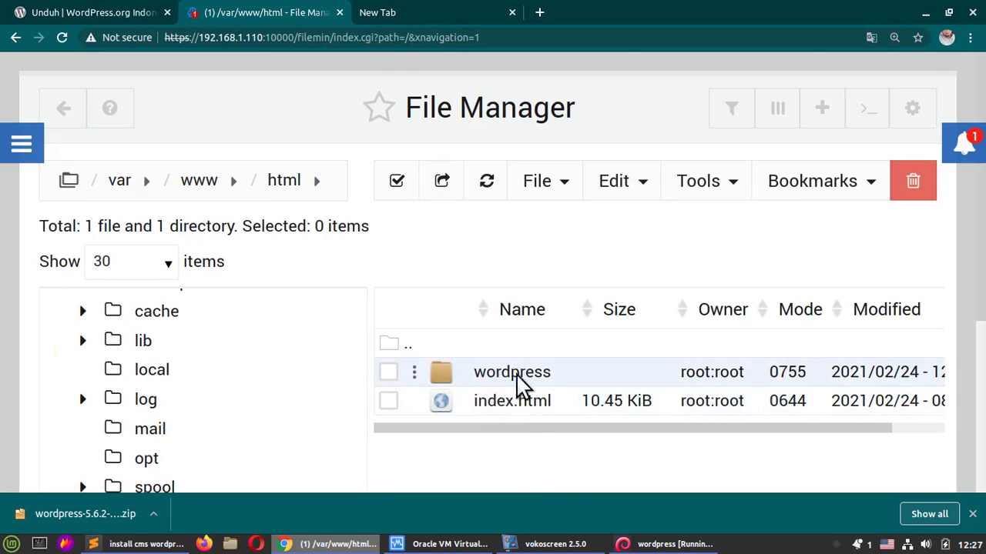
pyautogui.doubleClick(518, 376)
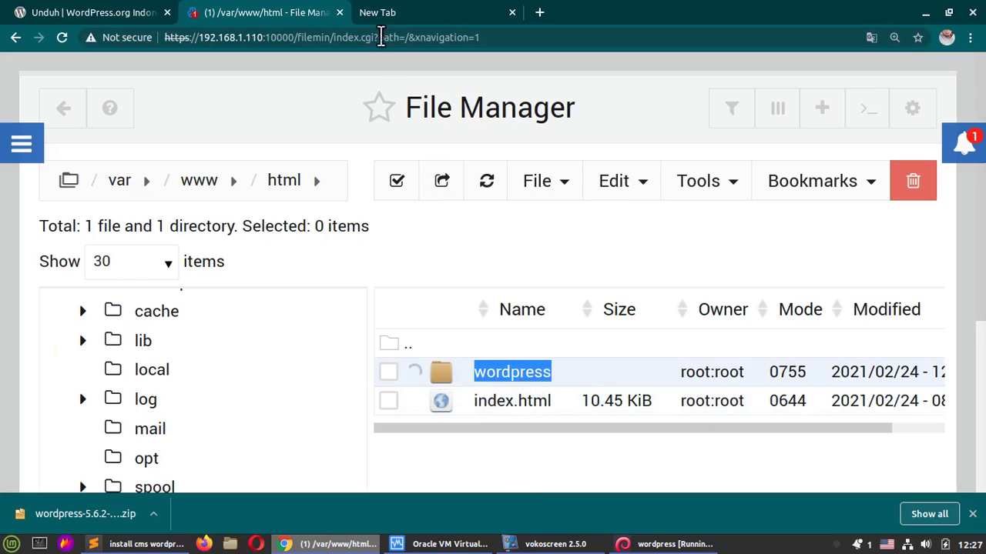
pyautogui.click(375, 11)
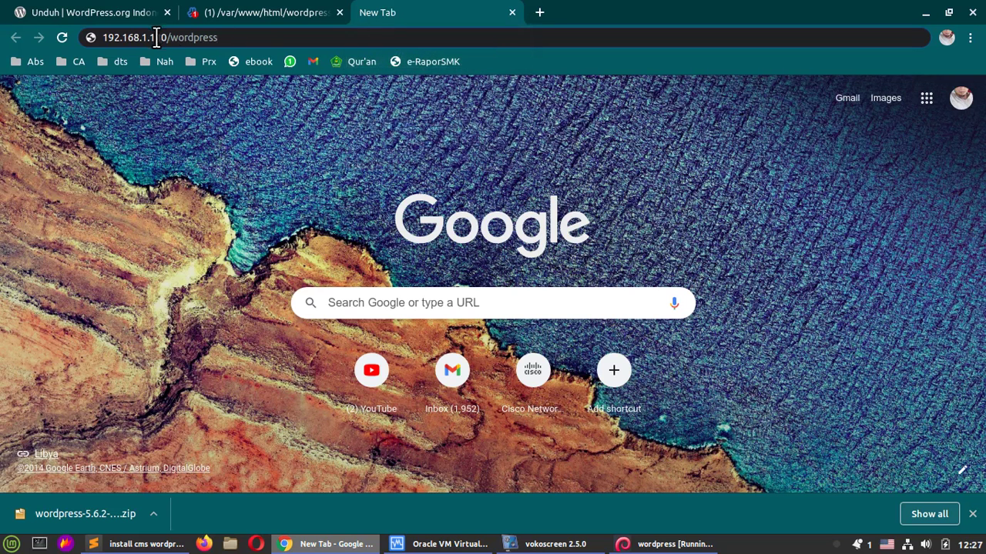
pyautogui.moveTo(173, 40); pyautogui.dragTo(234, 37)
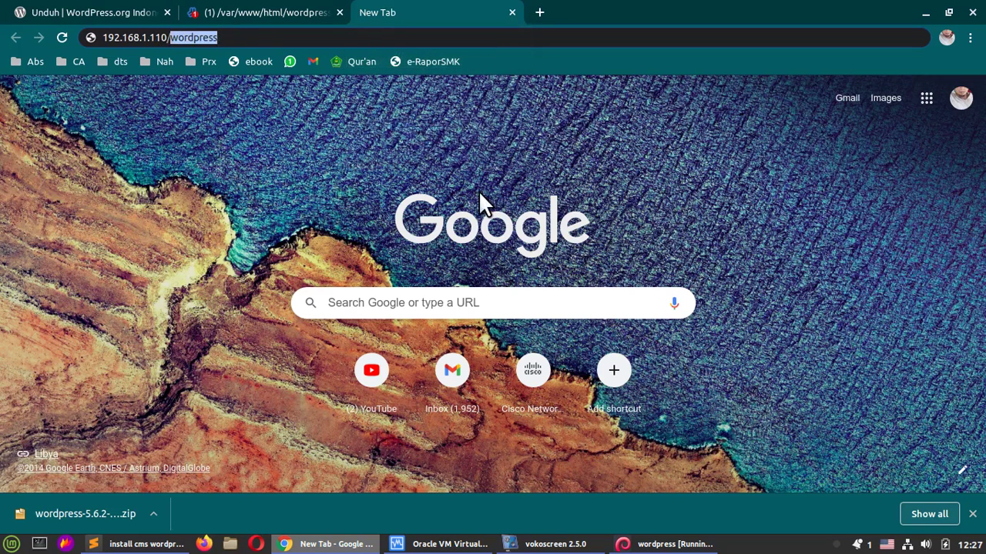
pyautogui.press('Return')
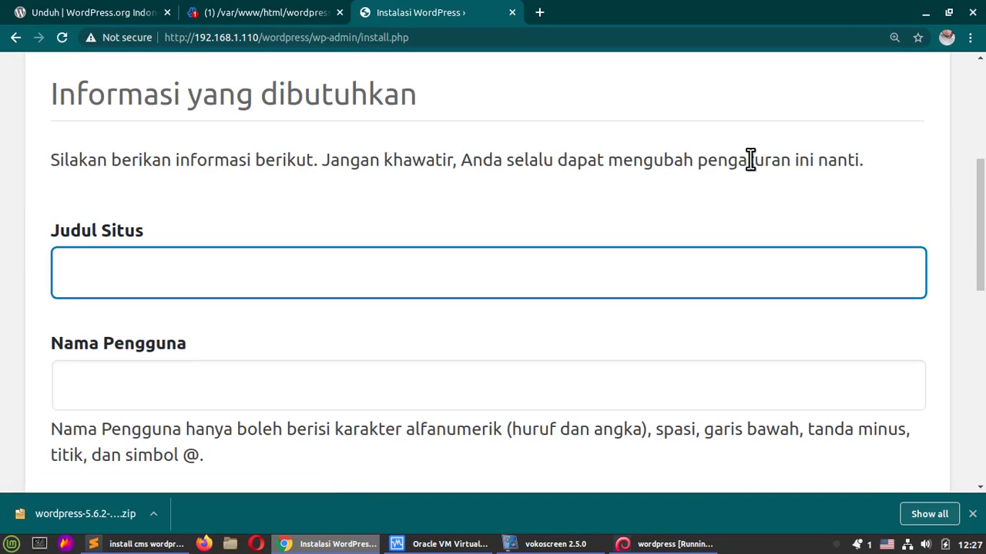
# Step: Enter TKJ as the site title and fill in the admin username
pyautogui.hotkey('ctrl', '-')
pyautogui.hotkey('ctrl', '-')
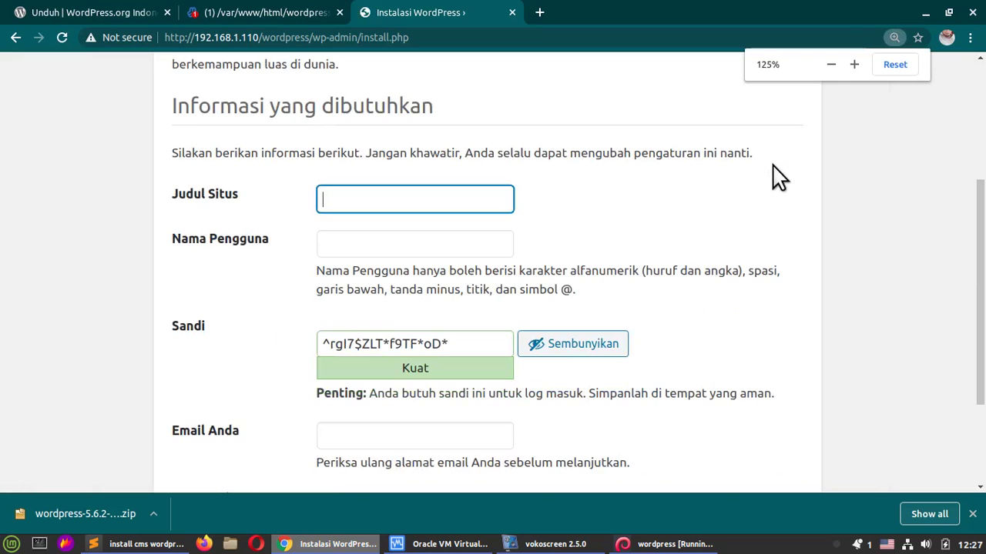
pyautogui.scroll(3, 778, 177)
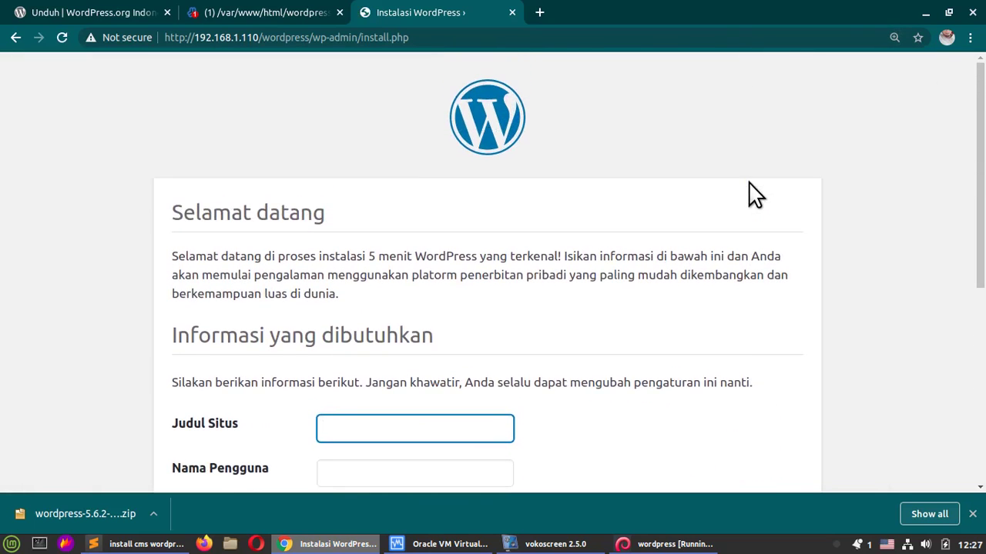
pyautogui.scroll(-3, 632, 203)
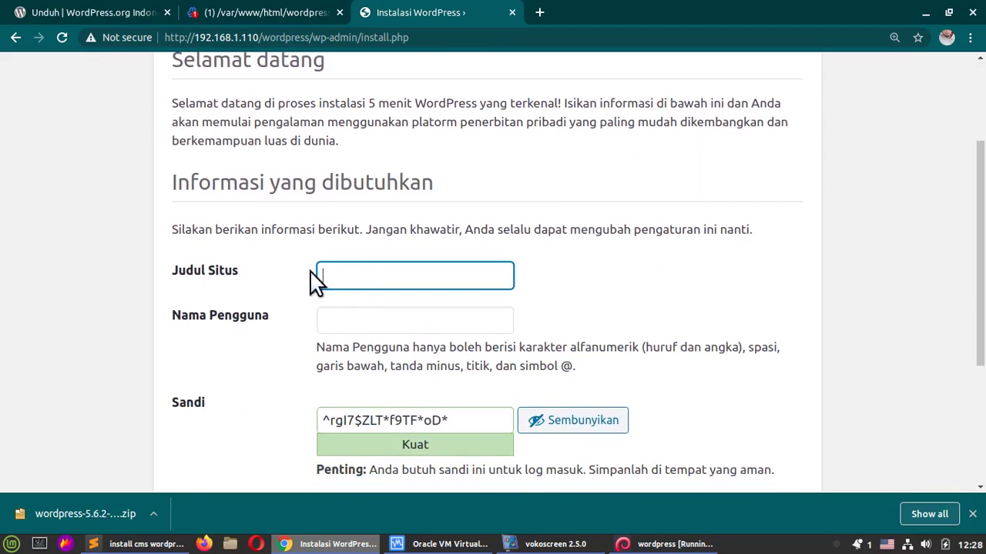
pyautogui.click(344, 275)
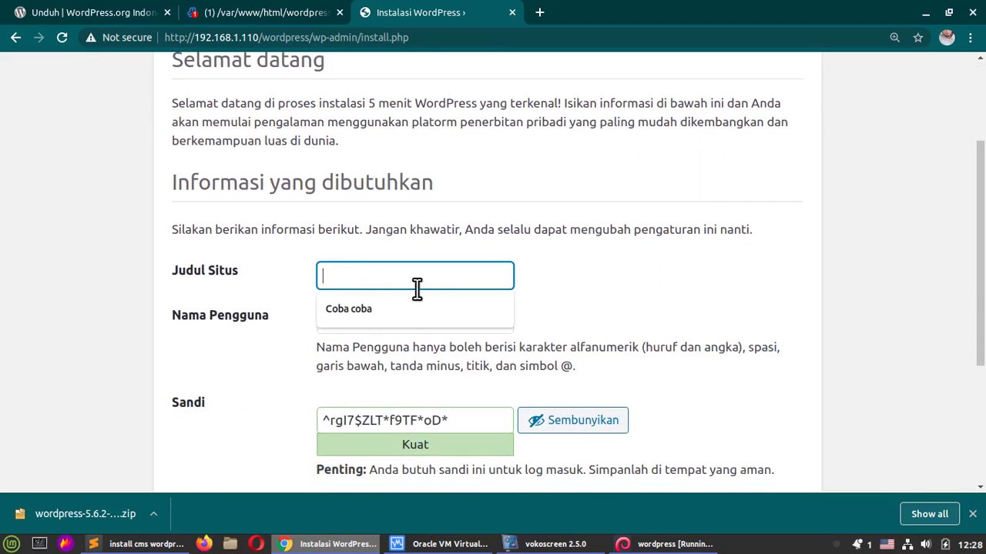
pyautogui.write('TKJ')
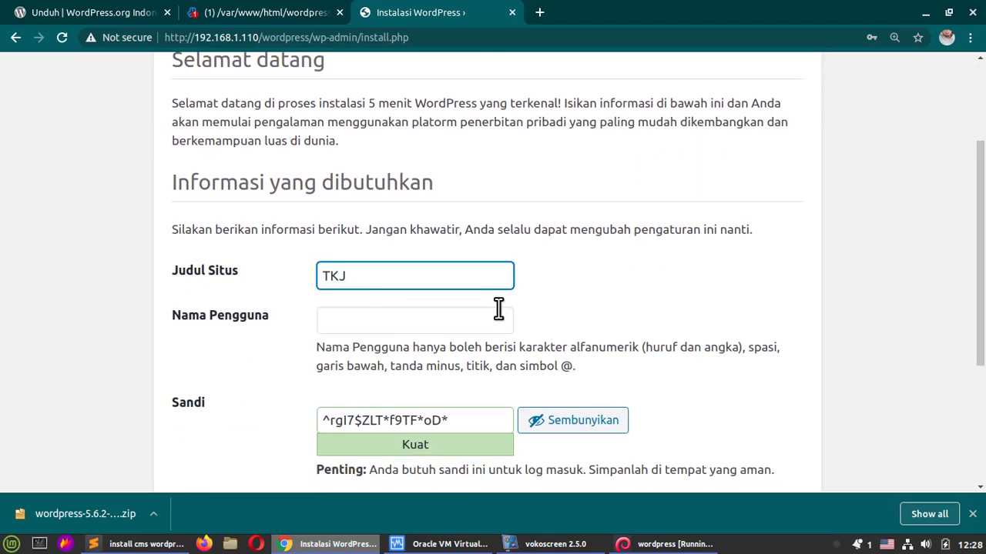
pyautogui.click(488, 318)
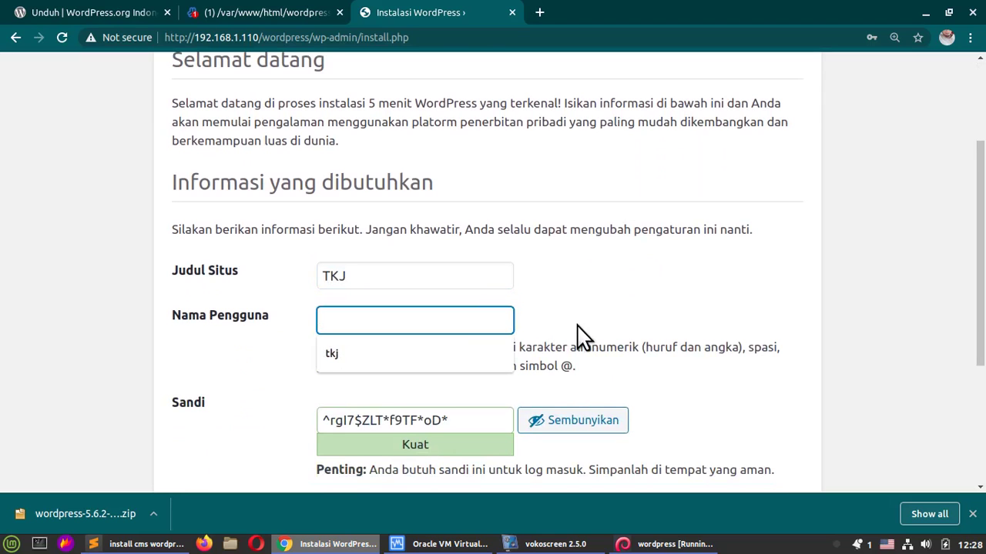
pyautogui.write('tkj')
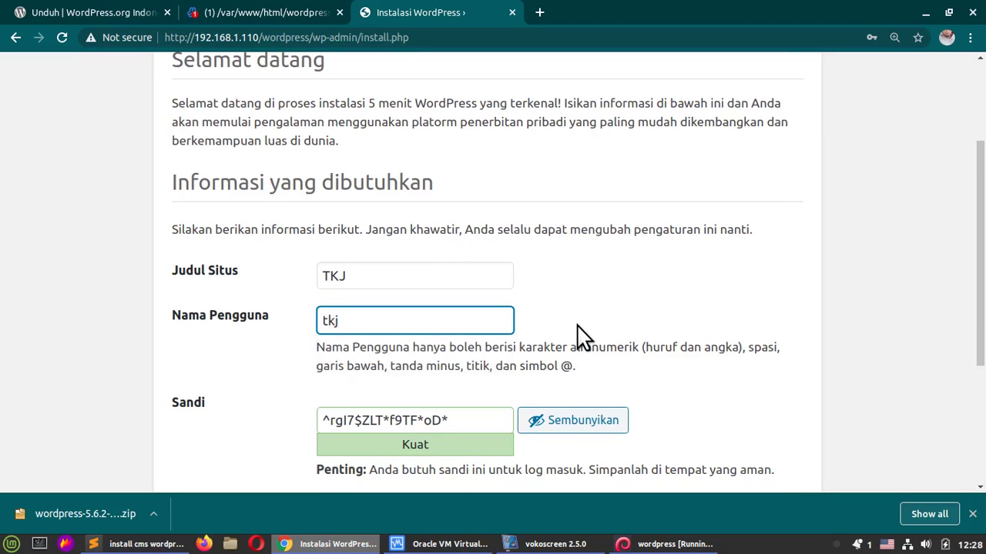
# Step: Replace the generated password with a short one and confirm using a weak password
pyautogui.scroll(-3, 579, 333)
pyautogui.tripleClick(480, 312)
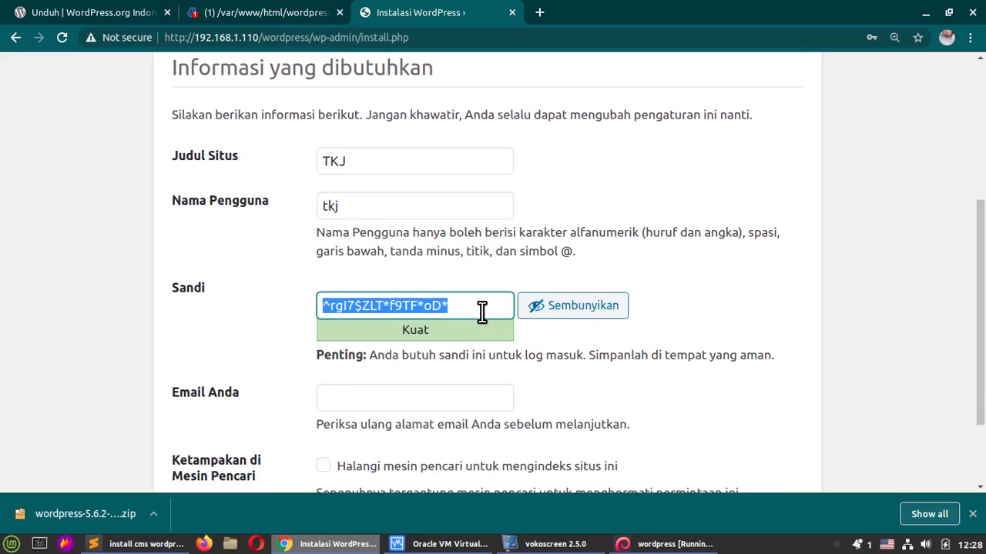
pyautogui.click(482, 311)
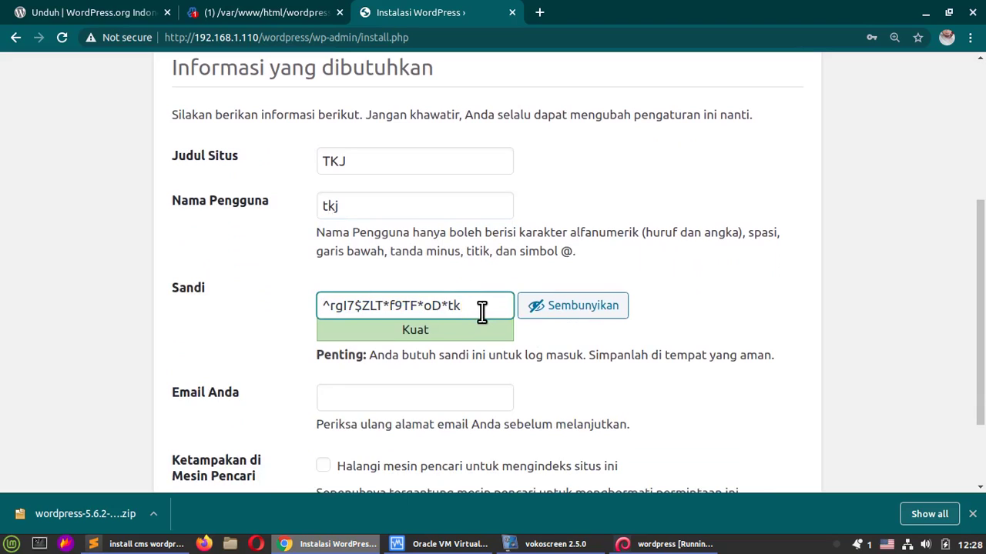
pyautogui.press('BackSpace')
pyautogui.press('BackSpace')
pyautogui.press('BackSpace')
pyautogui.press('BackSpace')
pyautogui.press('BackSpace')
pyautogui.press('BackSpace')
pyautogui.press('BackSpace')
pyautogui.press('BackSpace')
pyautogui.press('BackSpace')
pyautogui.press('BackSpace')
pyautogui.press('BackSpace')
pyautogui.press('BackSpace')
pyautogui.press('BackSpace')
pyautogui.press('BackSpace')
pyautogui.press('BackSpace')
pyautogui.press('BackSpace')
pyautogui.press('BackSpace')
pyautogui.press('BackSpace')
pyautogui.press('BackSpace')
pyautogui.press('BackSpace')
pyautogui.write('tkj')
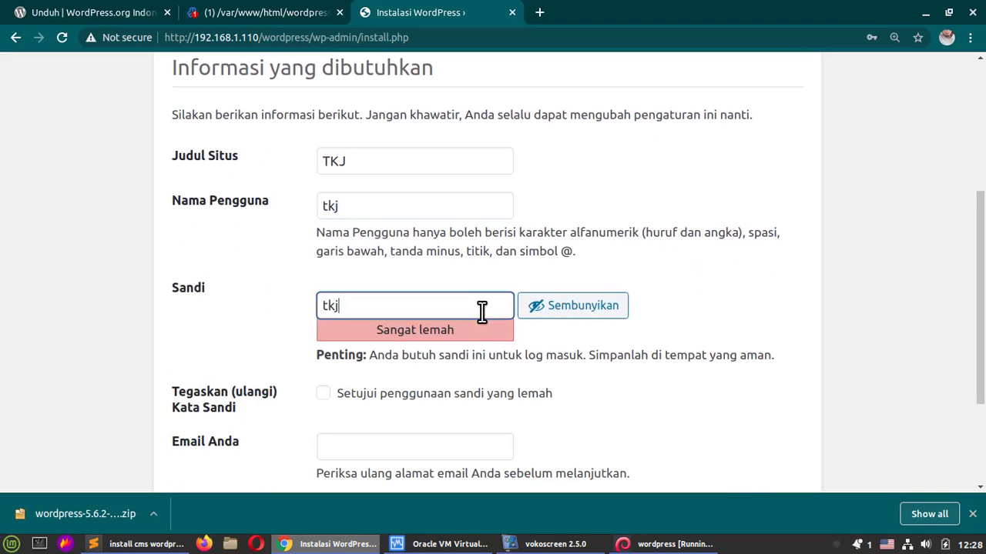
pyautogui.click(77, 330)
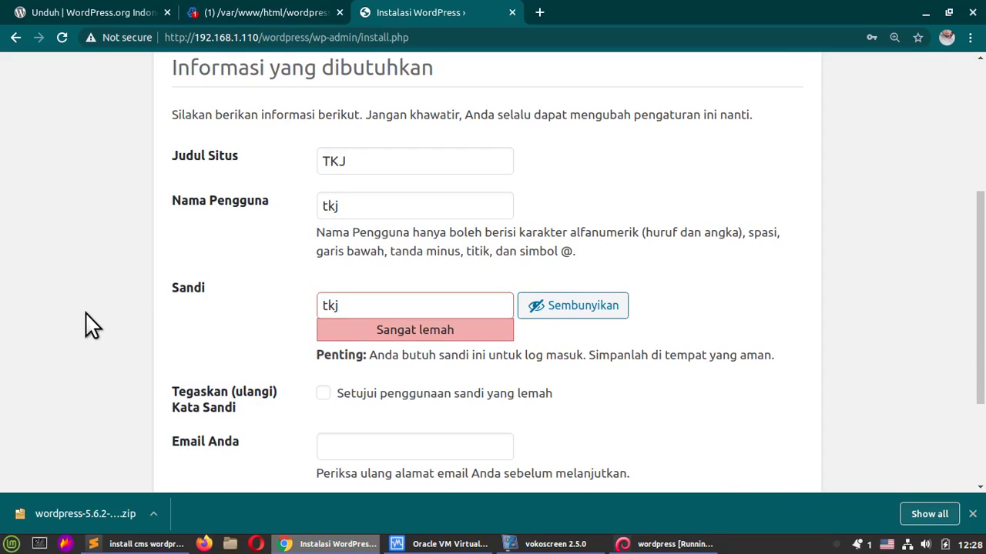
pyautogui.scroll(-1, 87, 326)
pyautogui.click(324, 357)
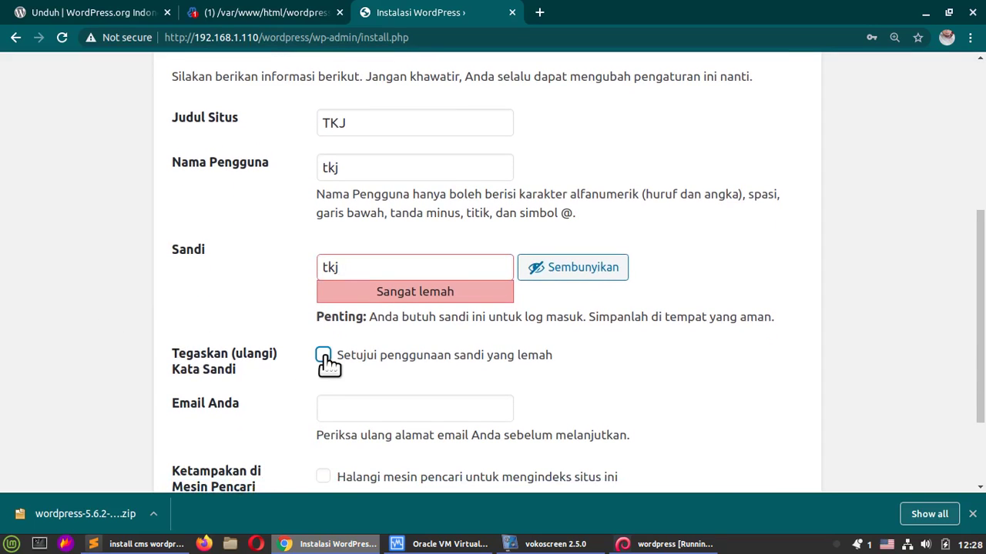
pyautogui.click(324, 358)
pyautogui.click(326, 359)
pyautogui.moveTo(328, 272); pyautogui.dragTo(345, 272)
# Step: Fill in the admin e-mail address from the saved autofill entry
pyautogui.click(368, 408)
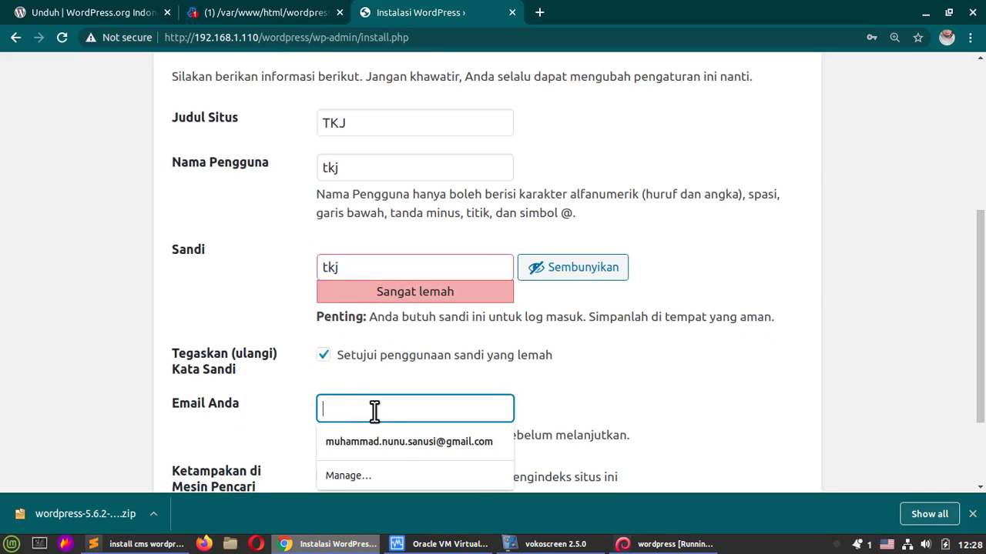
pyautogui.click(400, 442)
pyautogui.click(190, 335)
pyautogui.scroll(-3, 181, 308)
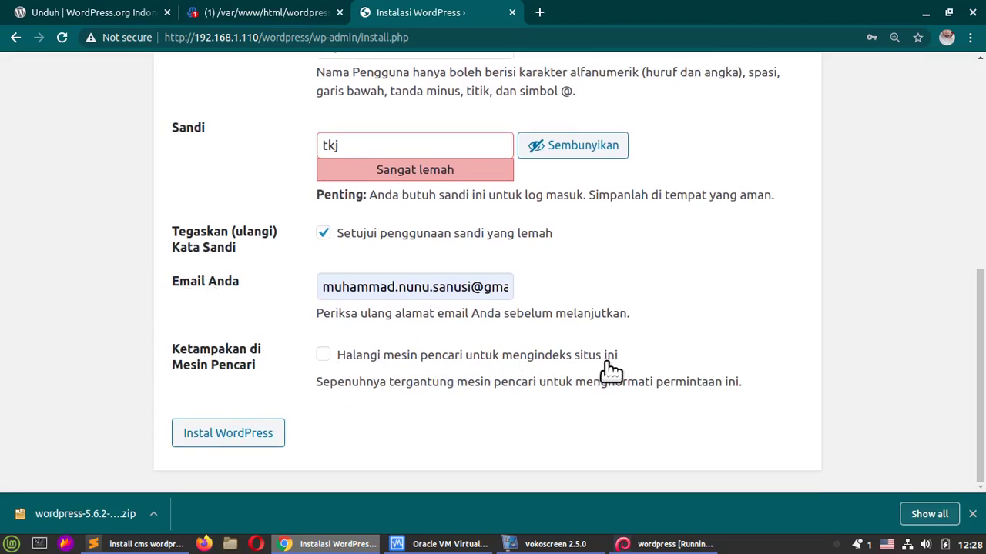
# Step: Run the WordPress installation, then enter the admin username on the login page
pyautogui.click(239, 436)
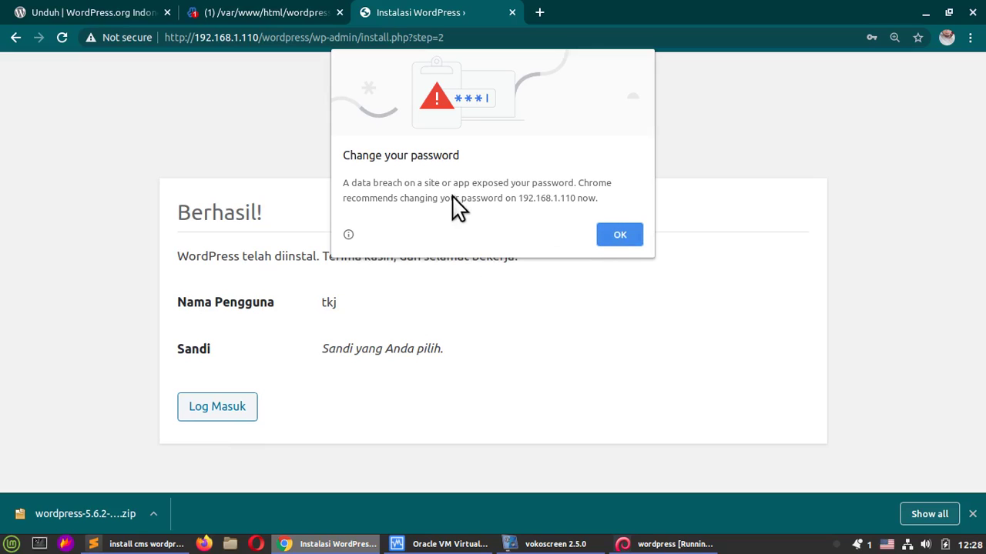
pyautogui.click(616, 235)
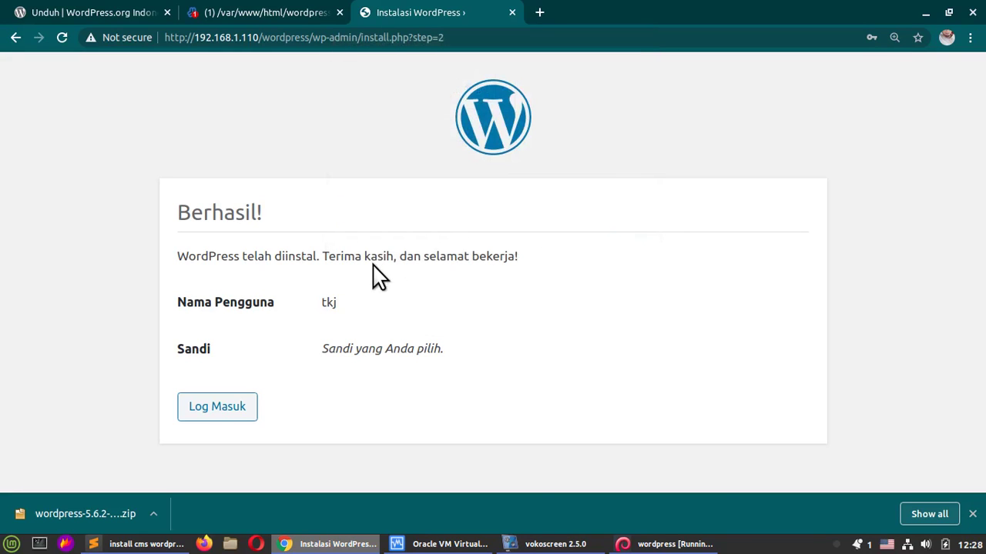
pyautogui.click(221, 416)
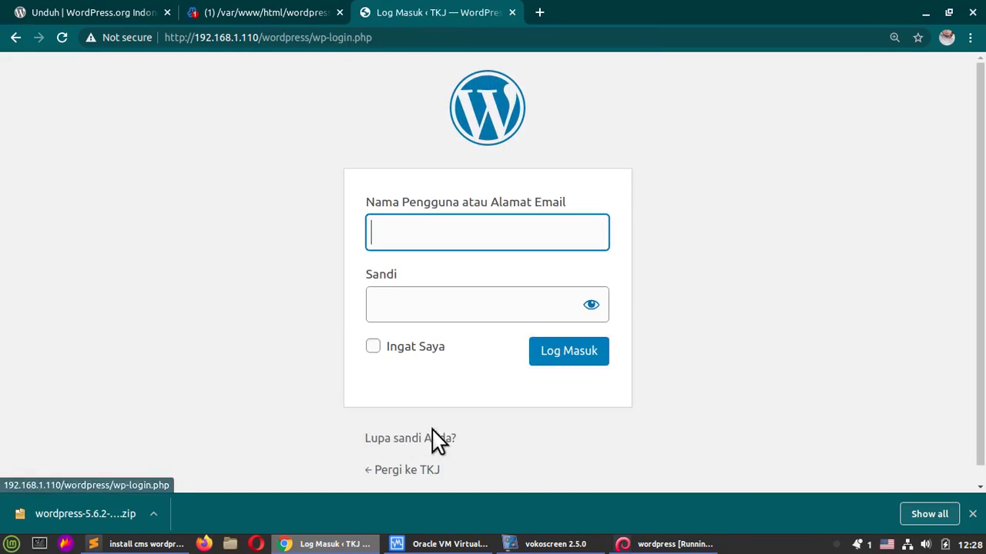
pyautogui.write('tkj')
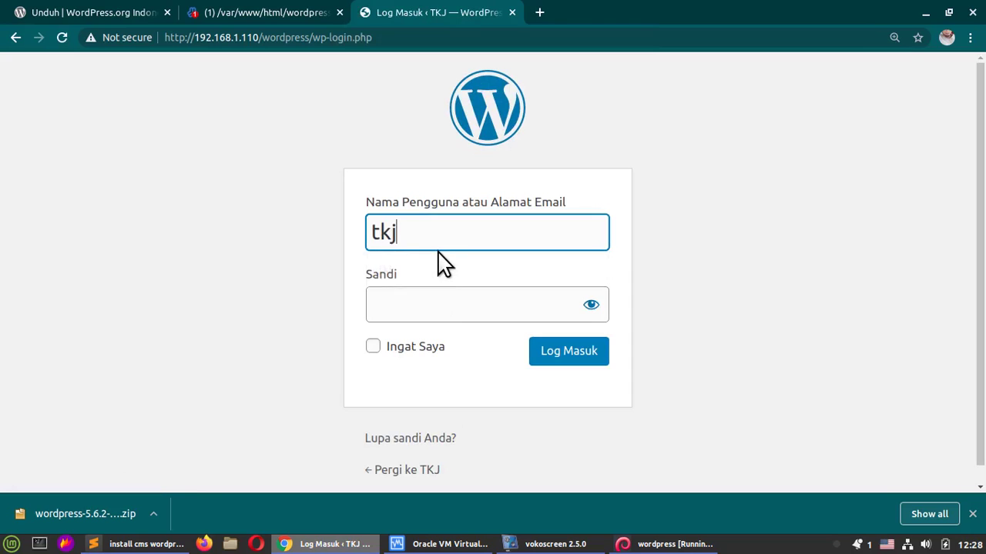
pyautogui.press('Tab')
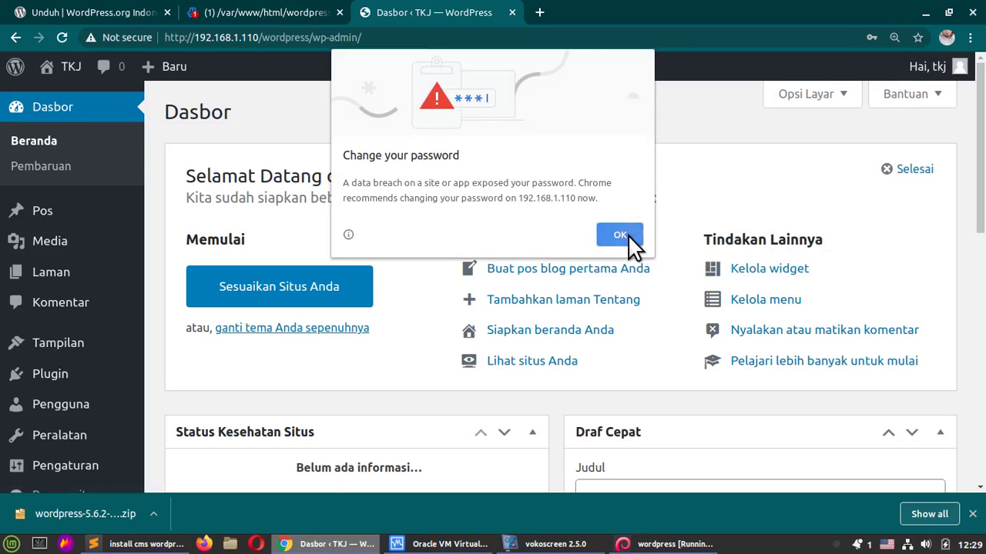
# Step: Open the first blog post editor from the dashboard and close its welcome message
pyautogui.click(628, 234)
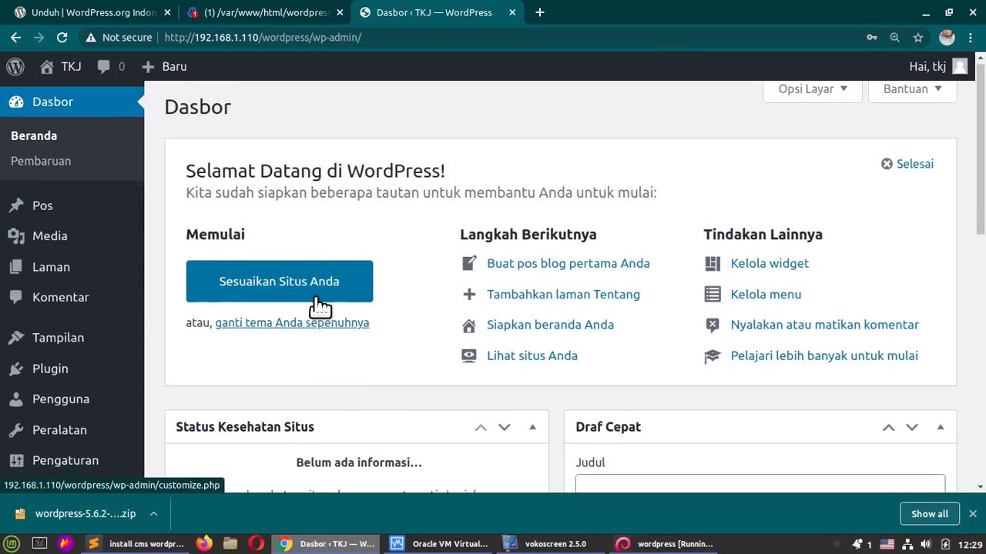
pyautogui.scroll(-1, 331, 306)
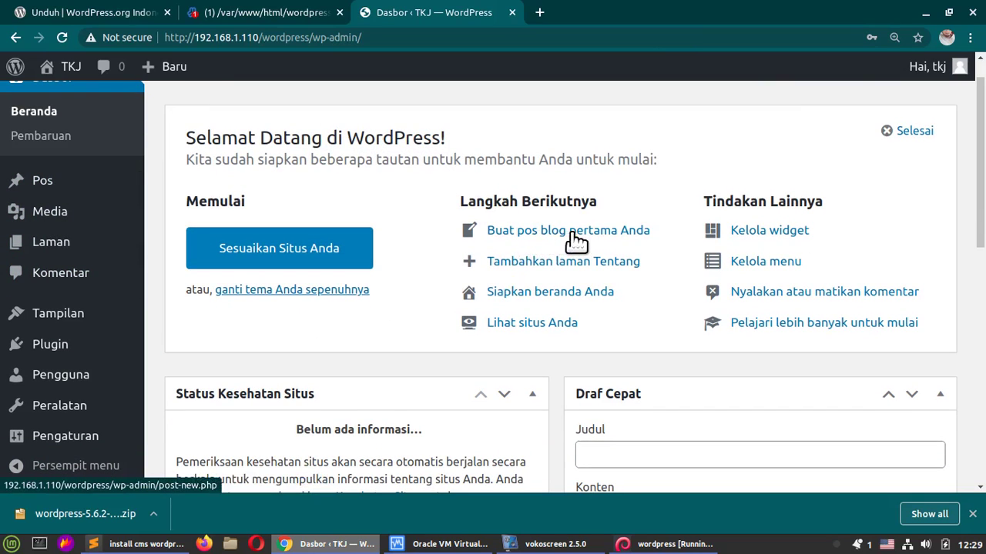
pyautogui.scroll(1, 516, 293)
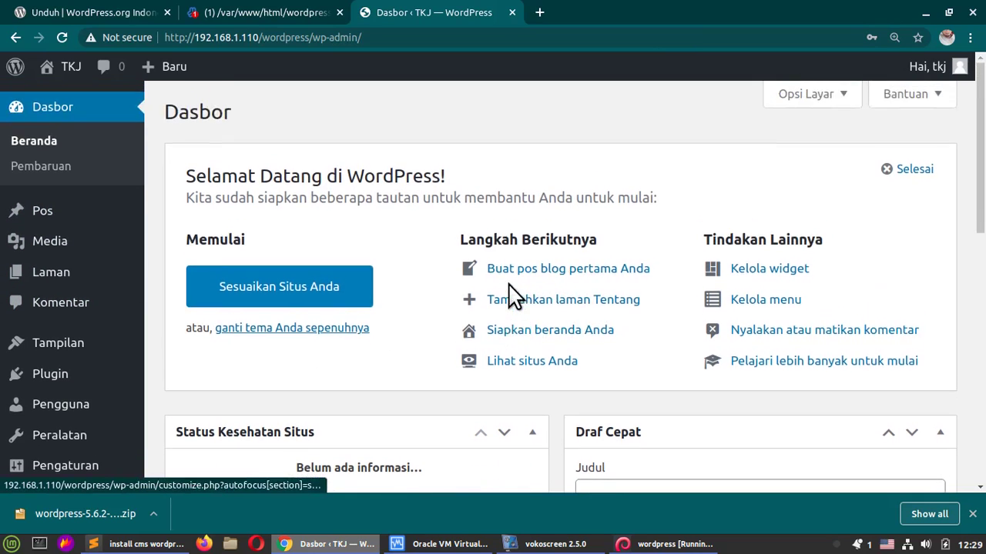
pyautogui.click(608, 273)
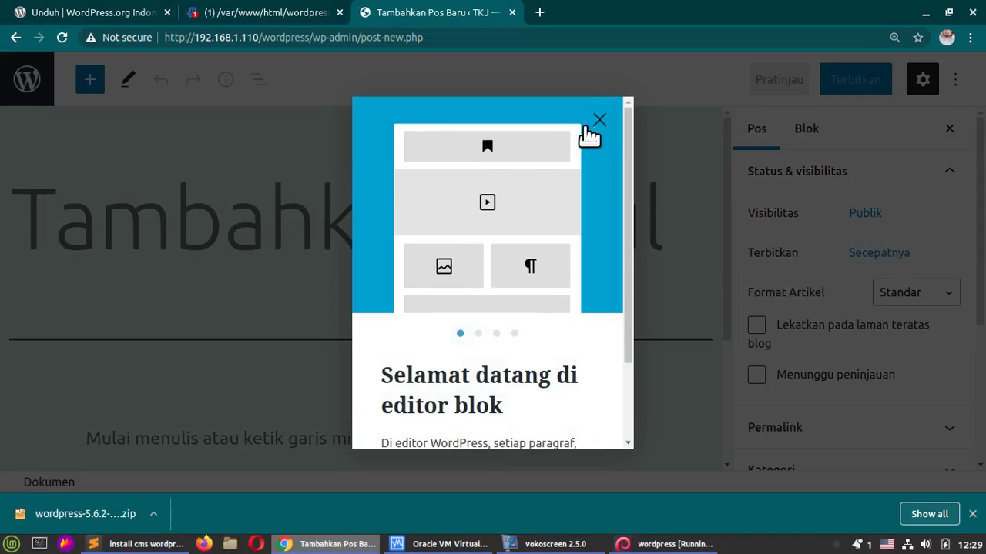
pyautogui.click(596, 123)
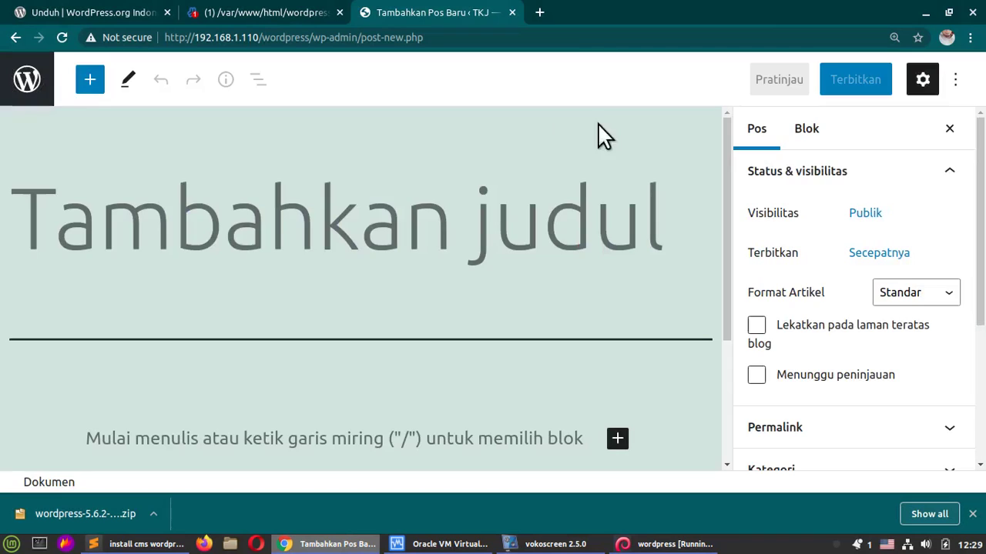
# Step: Visit the TKJ site's public front page showing 'Halo dunia!'
pyautogui.click(33, 85)
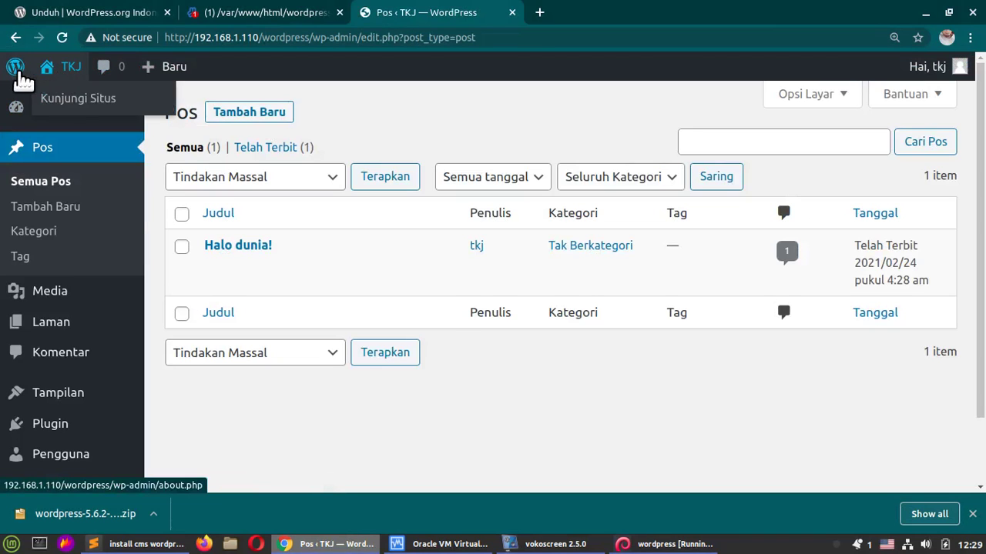
pyautogui.moveTo(69, 71)
pyautogui.click(78, 100)
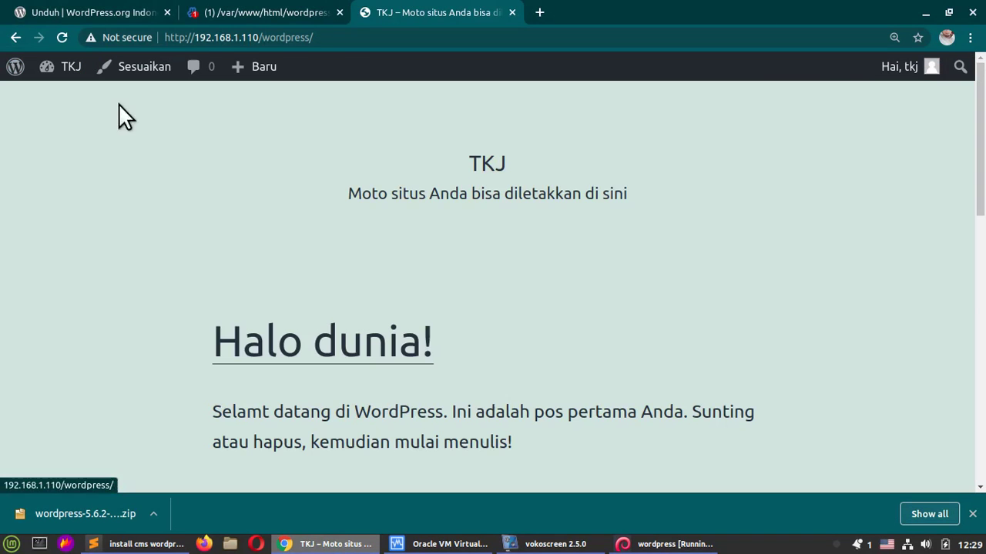
pyautogui.scroll(-5, 468, 159)
pyautogui.scroll(-4, 468, 161)
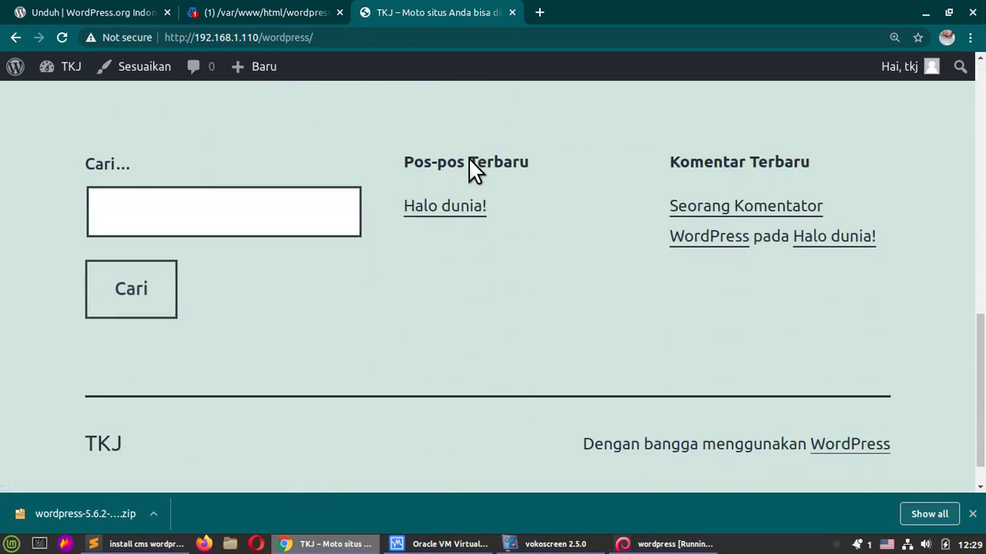
pyautogui.scroll(7, 470, 160)
pyautogui.scroll(1, 471, 160)
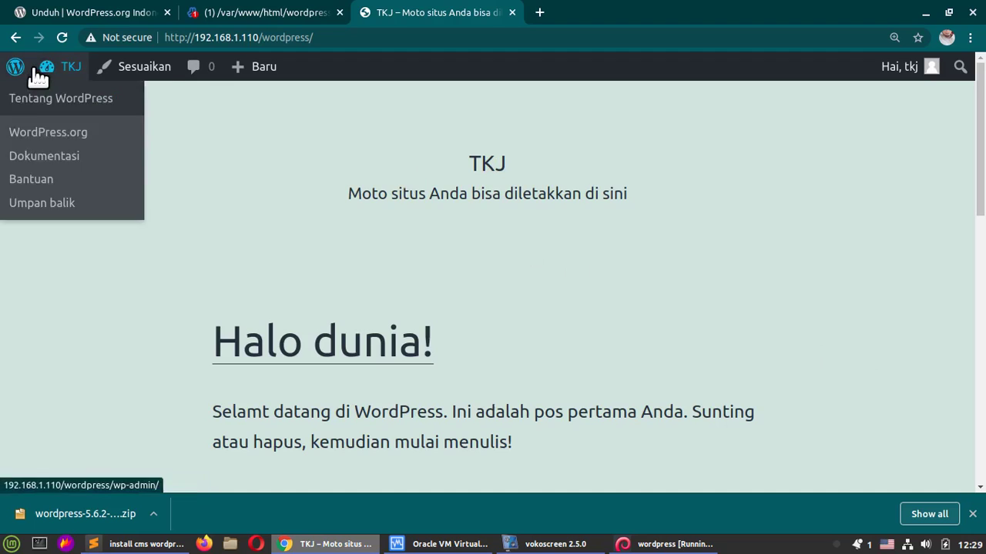
pyautogui.moveTo(58, 98)
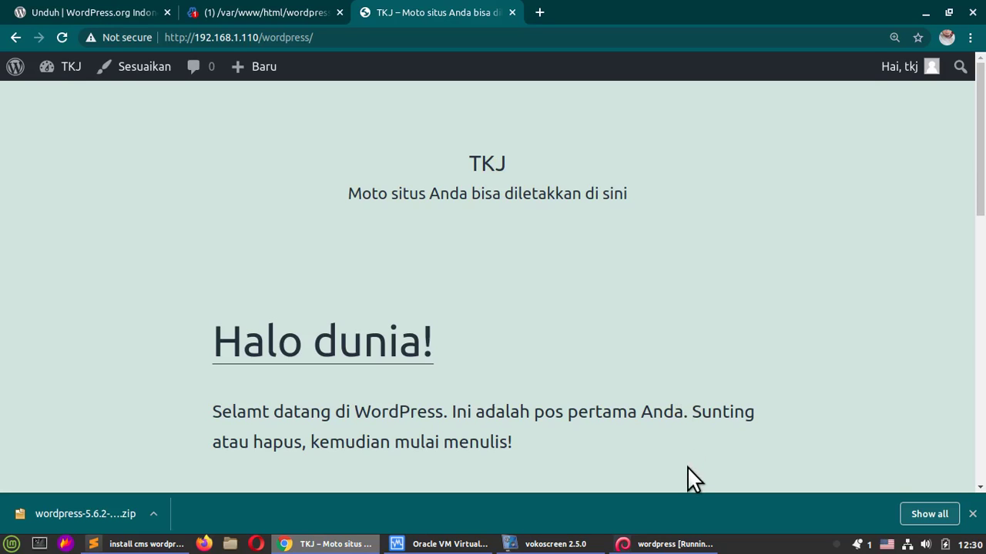
pyautogui.click(555, 544)
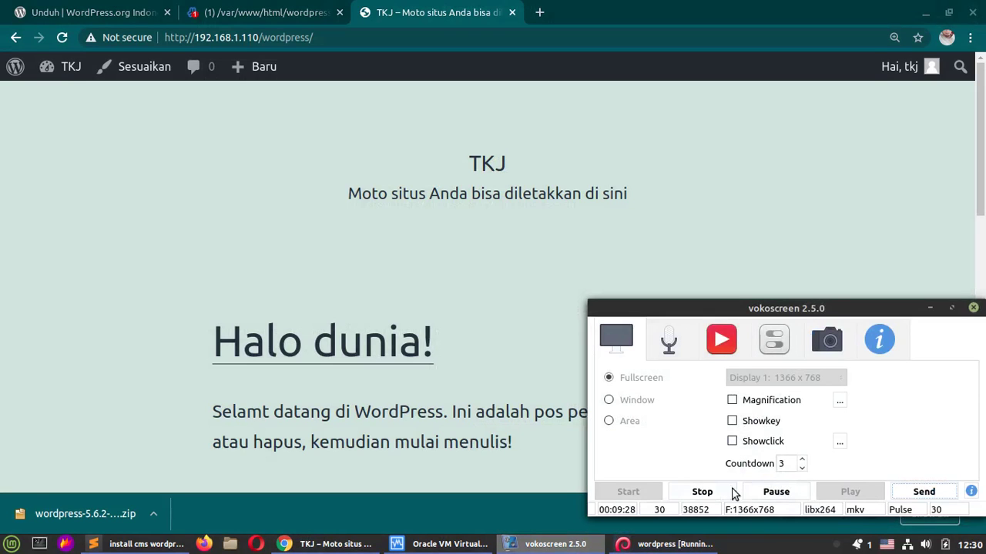